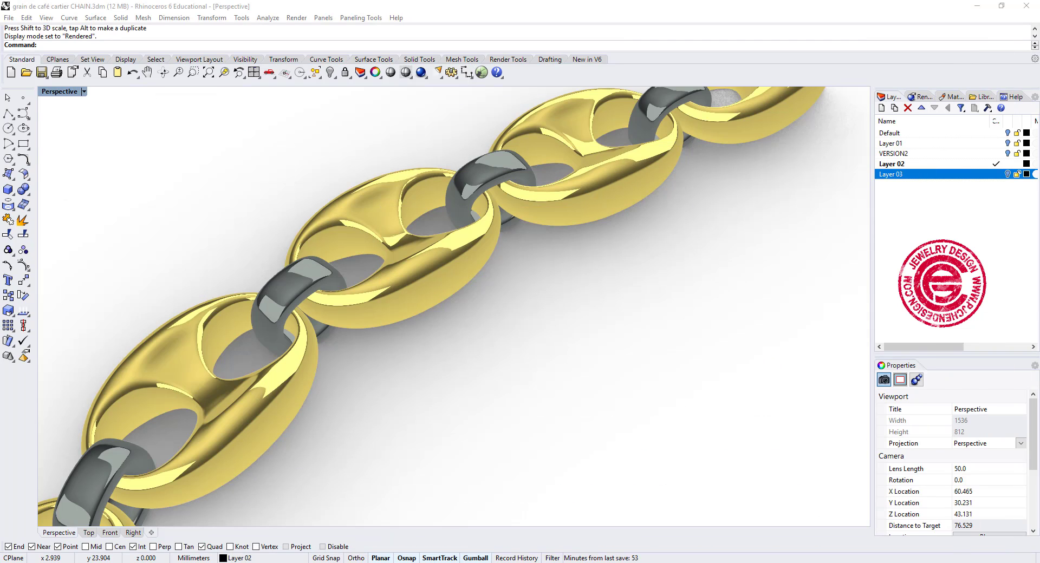
Examine the finished coffee-bean chain link and its connecting ring from several angles
click(759, 308)
mouse_move(547, 288)
right_down()
mouse_move(554, 310)
mouse_move(574, 313)
mouse_move(535, 265)
mouse_move(554, 276)
right_up()
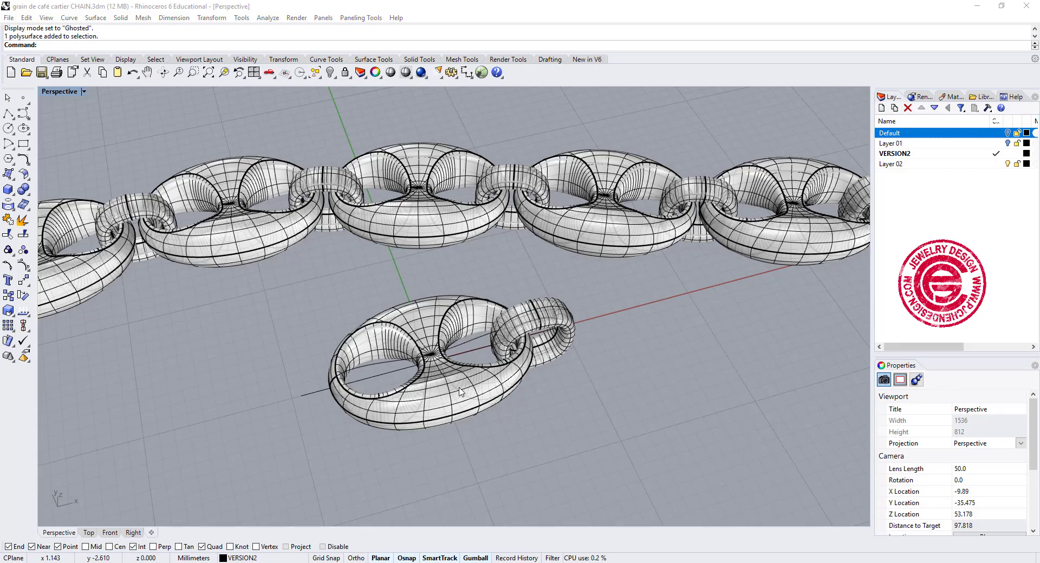
scroll(460, 391, up, 5)
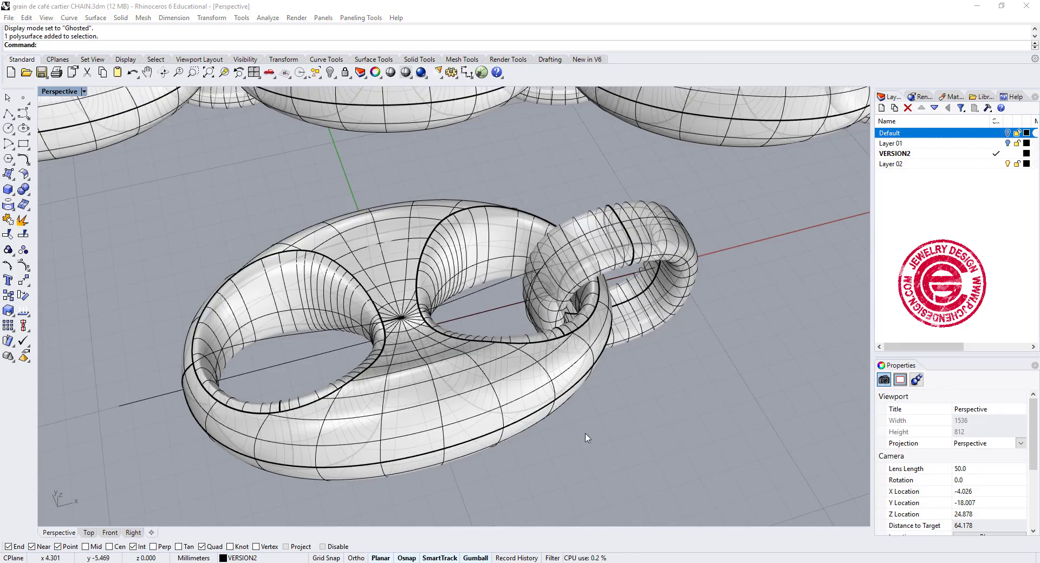
mouse_move(587, 438)
right_down()
mouse_move(599, 417)
mouse_move(597, 438)
right_up()
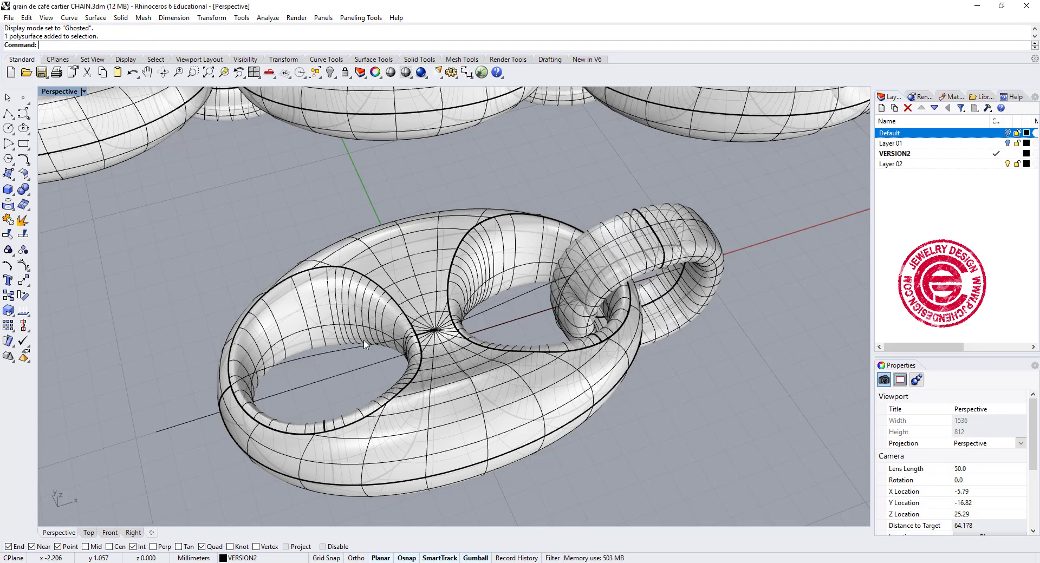
right_drag(627, 424, 654, 416)
shift+right_drag(605, 363, 578, 371)
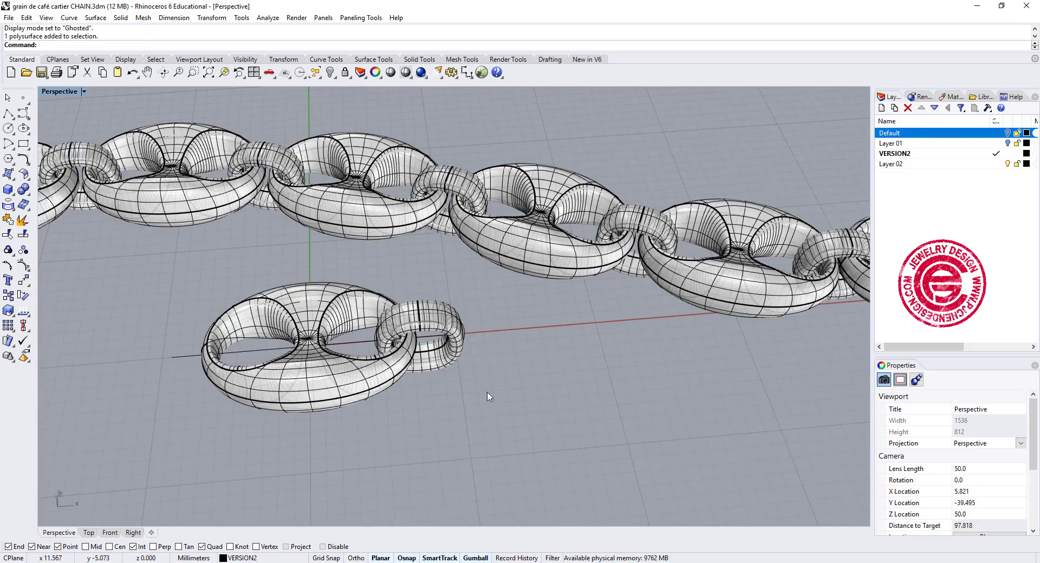
right_drag(499, 389, 526, 384)
scroll(443, 361, up, 2)
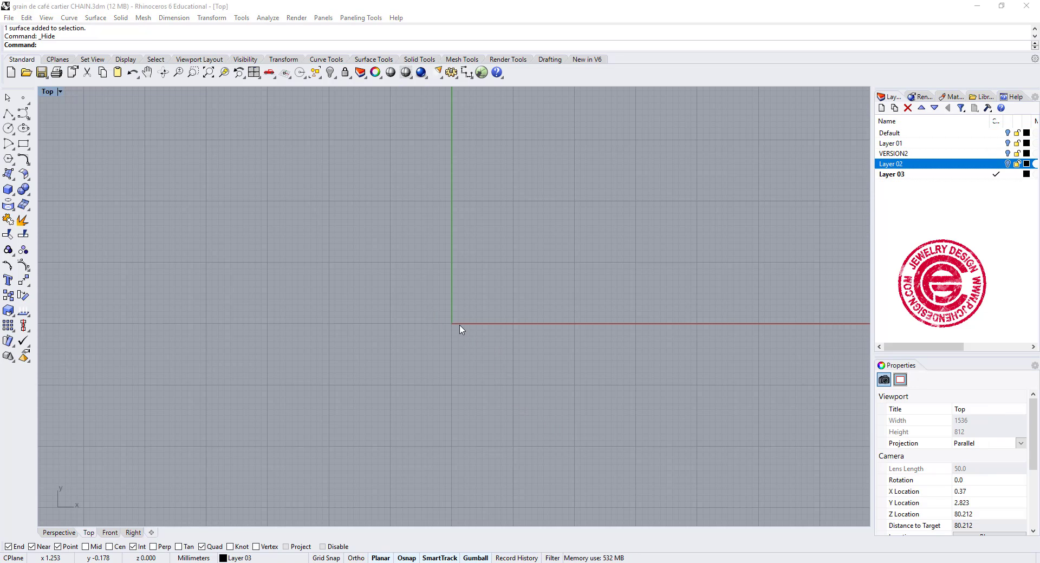
scroll(460, 329, up, 4)
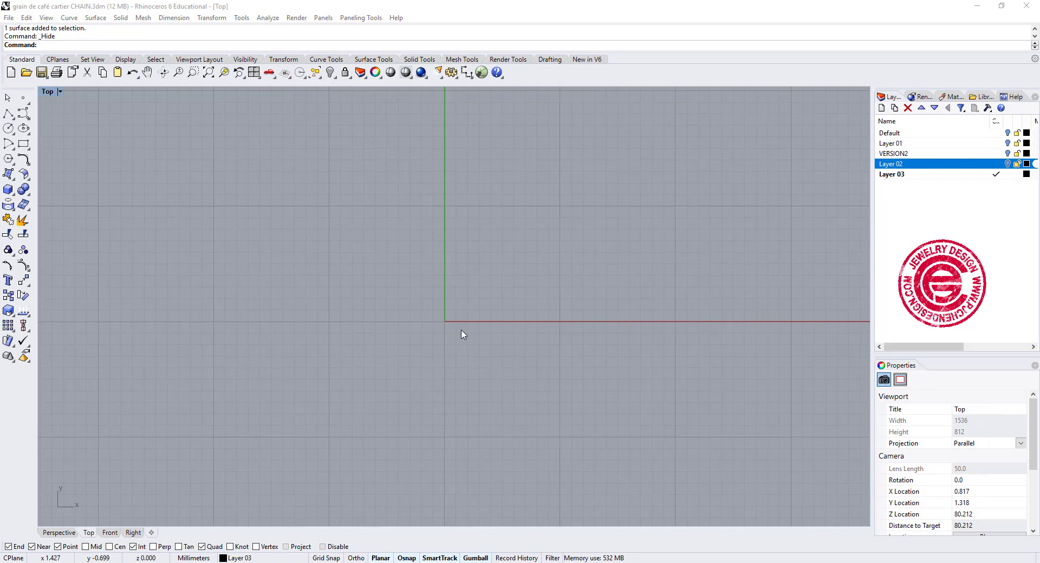
Draw a 16 x 10 mm rectangle with conic corners in the Top view, centred on the origin, with rho about 0.48
click(25, 130)
click(21, 144)
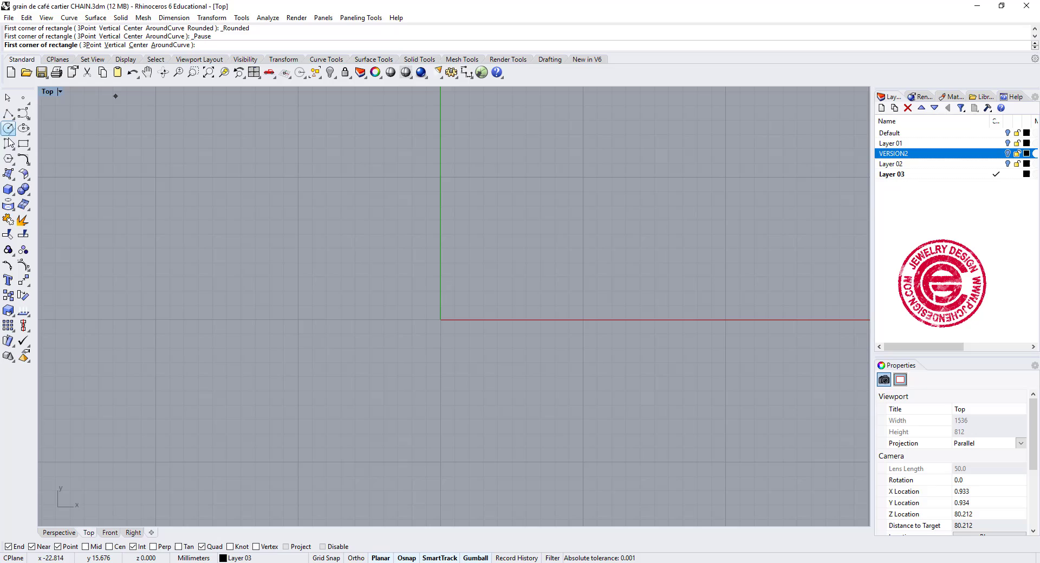
click(24, 146)
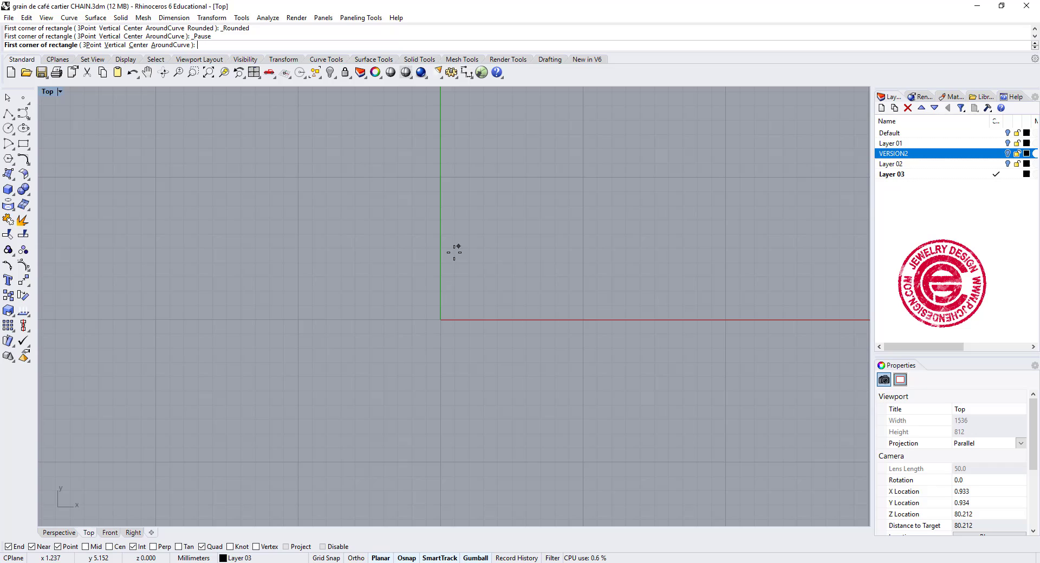
click(138, 46)
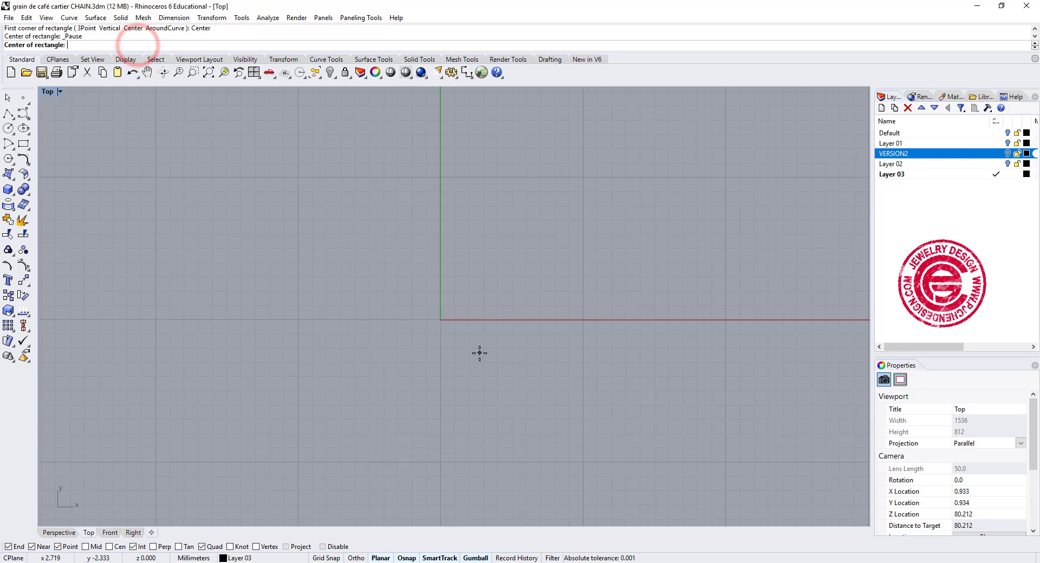
text(0)
key(Return)
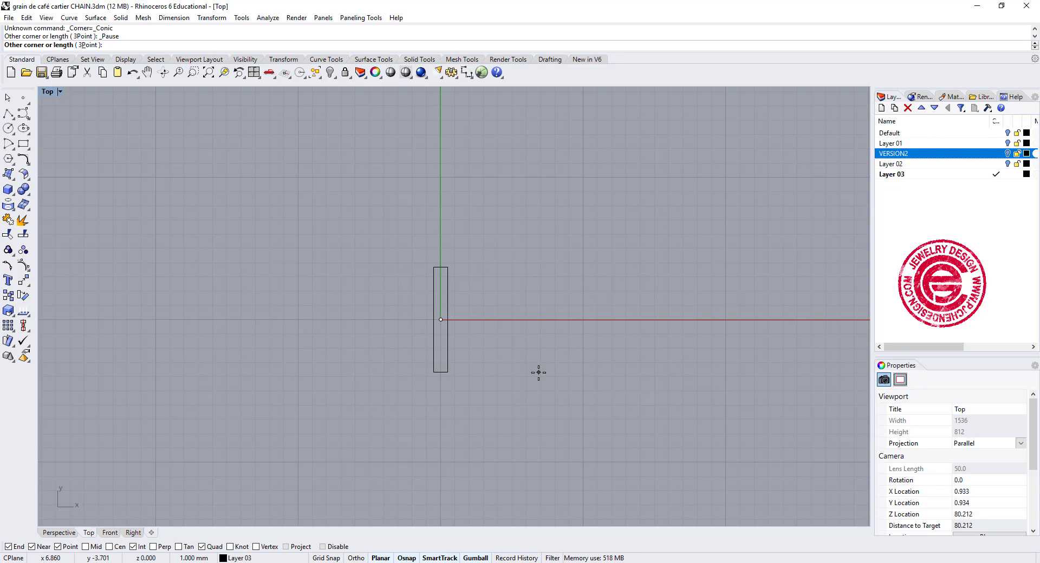
text(16)
key(Return)
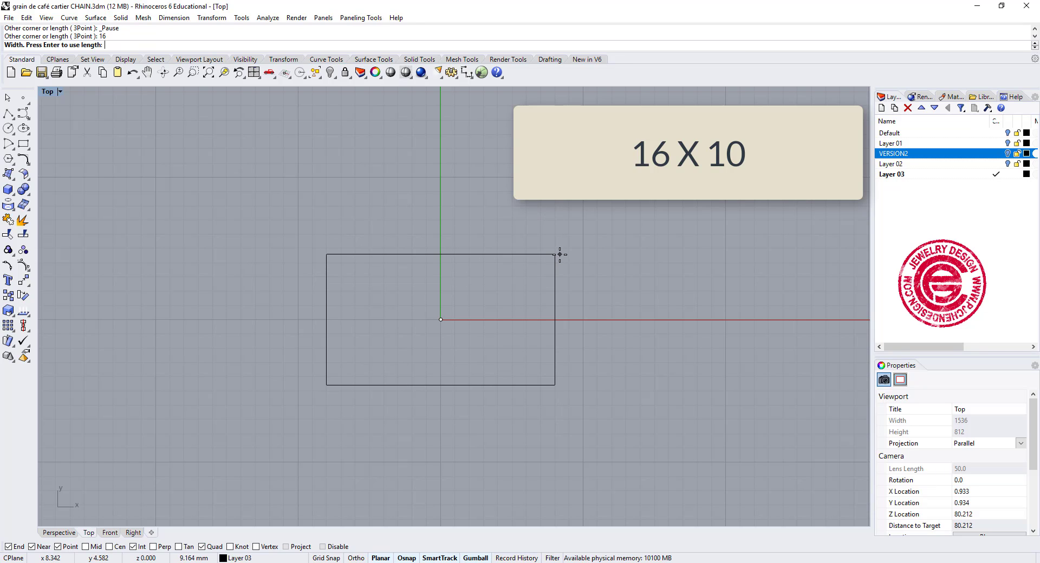
text(10)
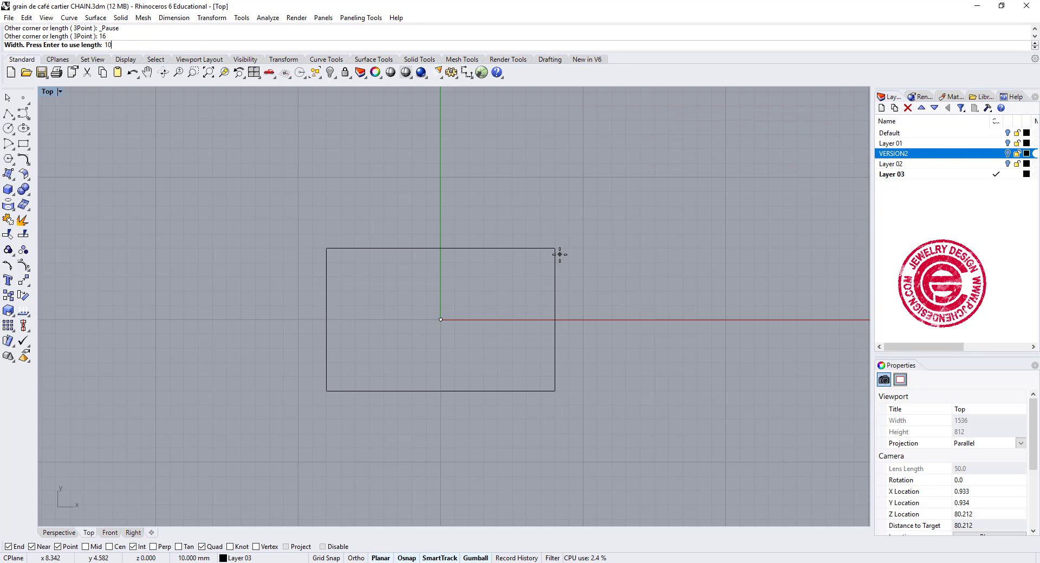
key(Return)
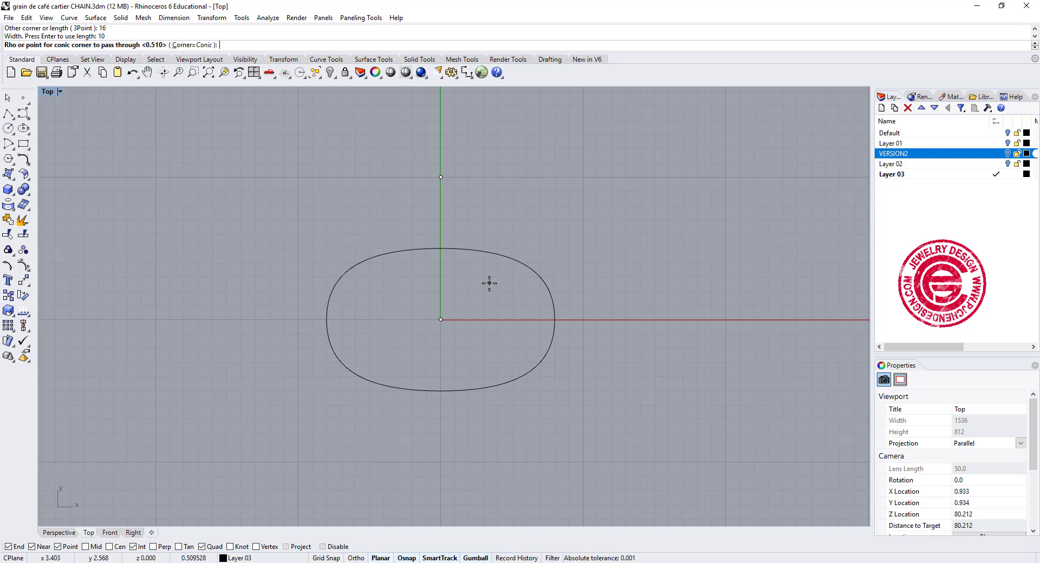
click(534, 273)
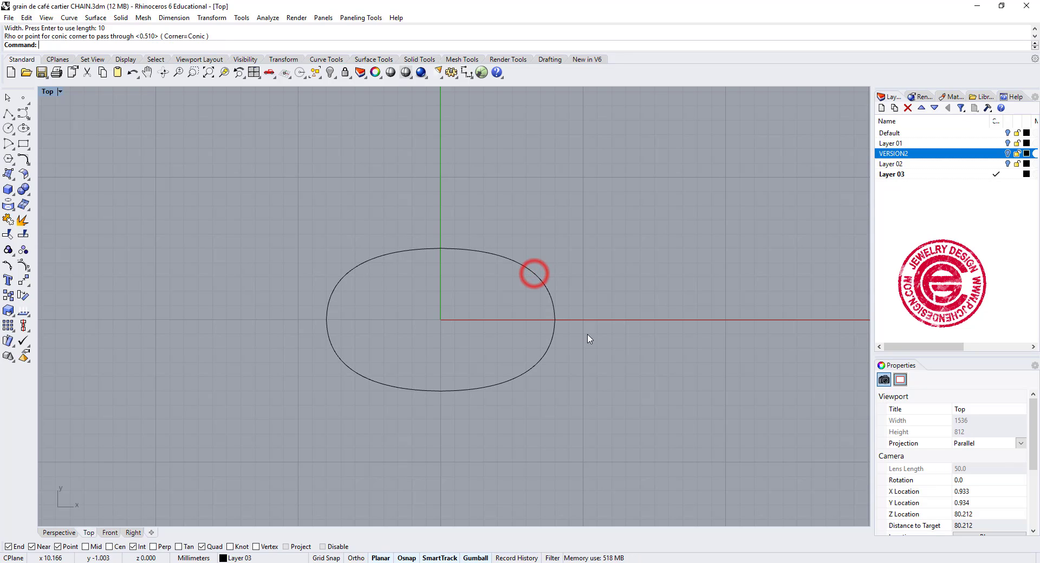
scroll(489, 276, up, 3)
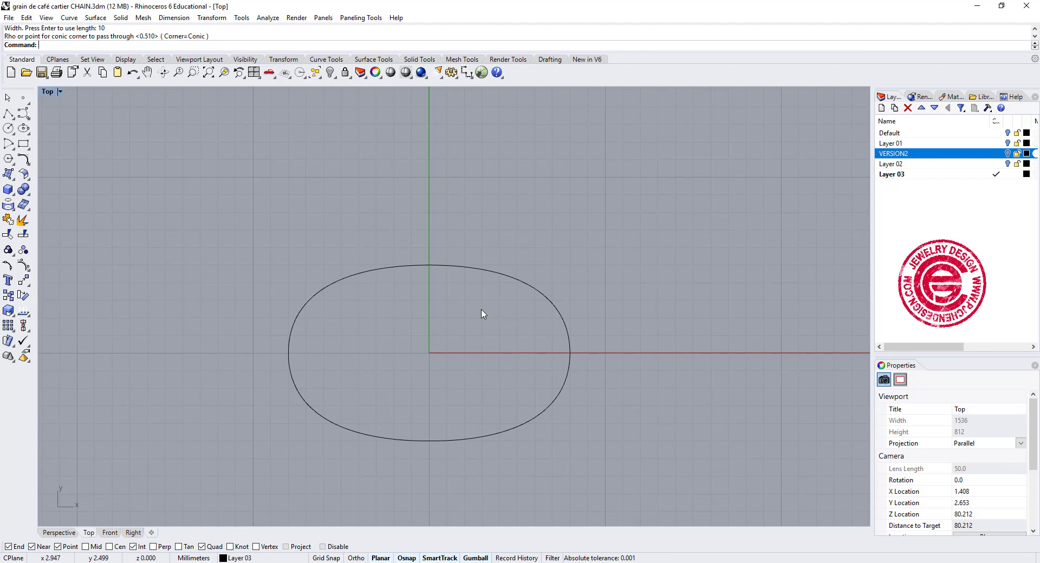
In the Front view, draw an upward semicircular arc spanning the oval's 16 mm long axis, using a vertical start direction
double_click(48, 91)
double_click(53, 313)
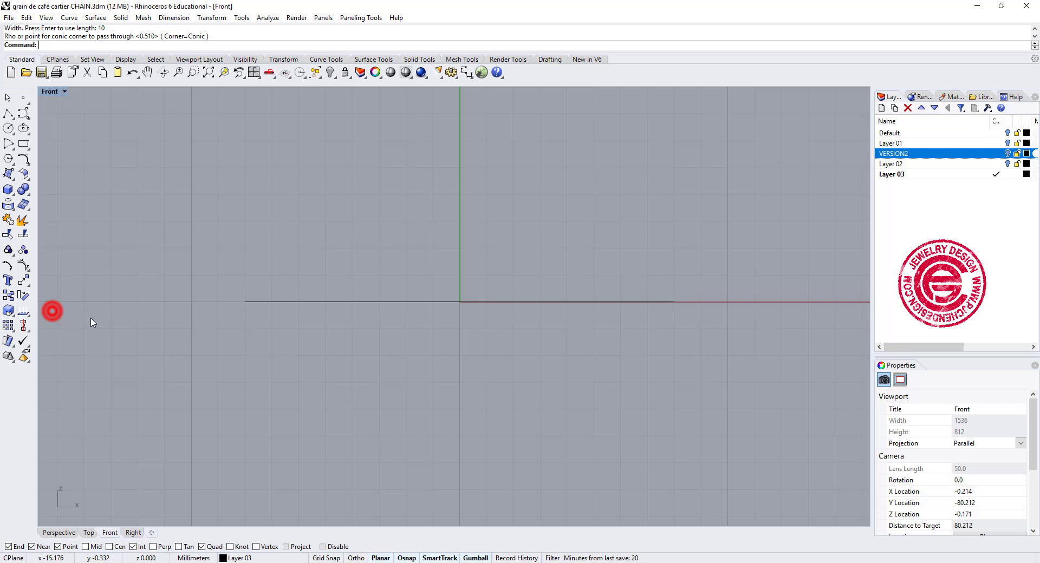
scroll(335, 368, down, 2)
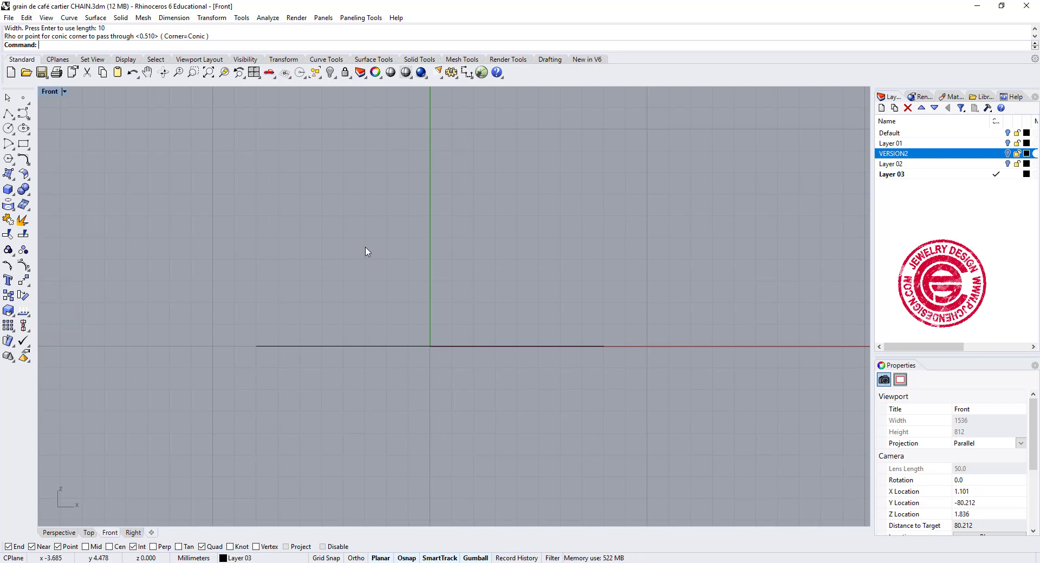
click(10, 145)
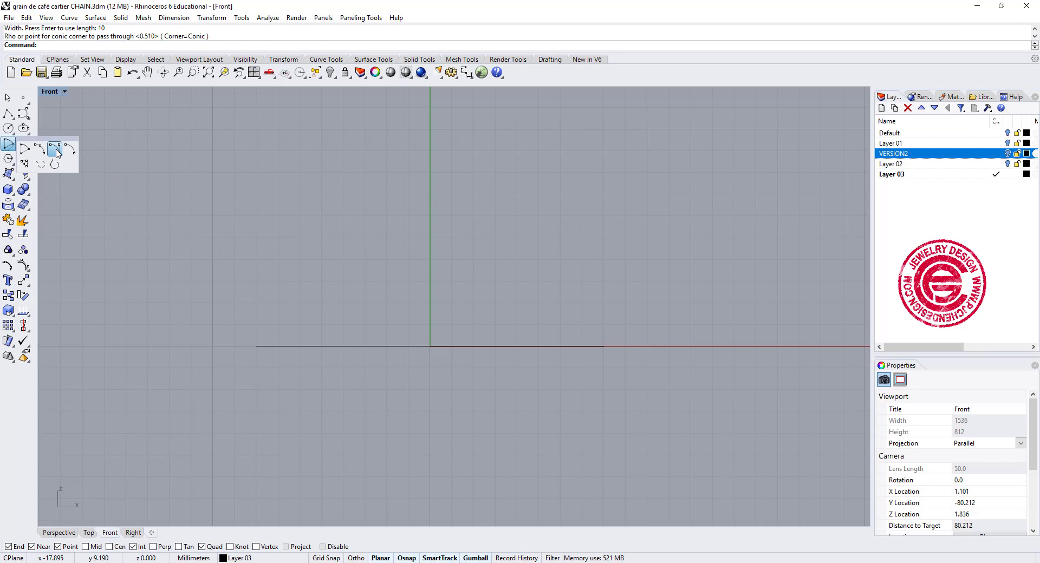
click(56, 150)
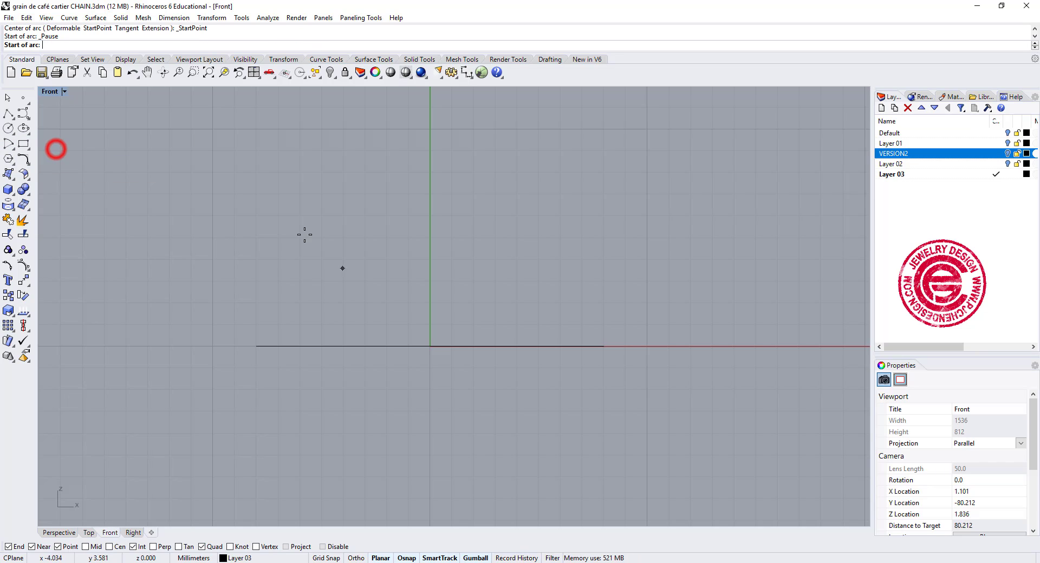
click(256, 340)
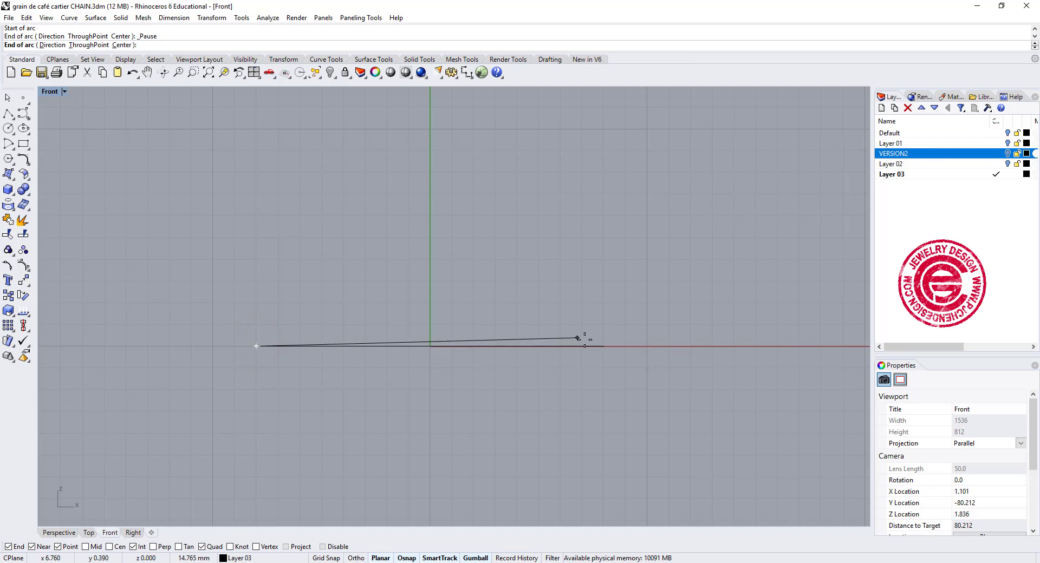
click(604, 346)
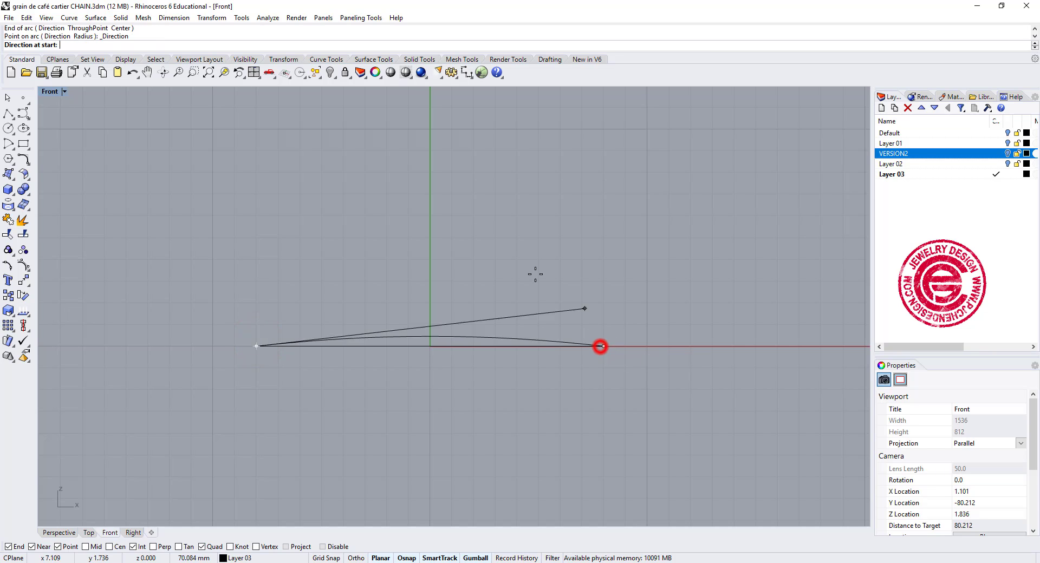
shift+click(232, 200)
Rebuild the lengthwise arc with a point count of 7
drag(668, 275, 418, 224)
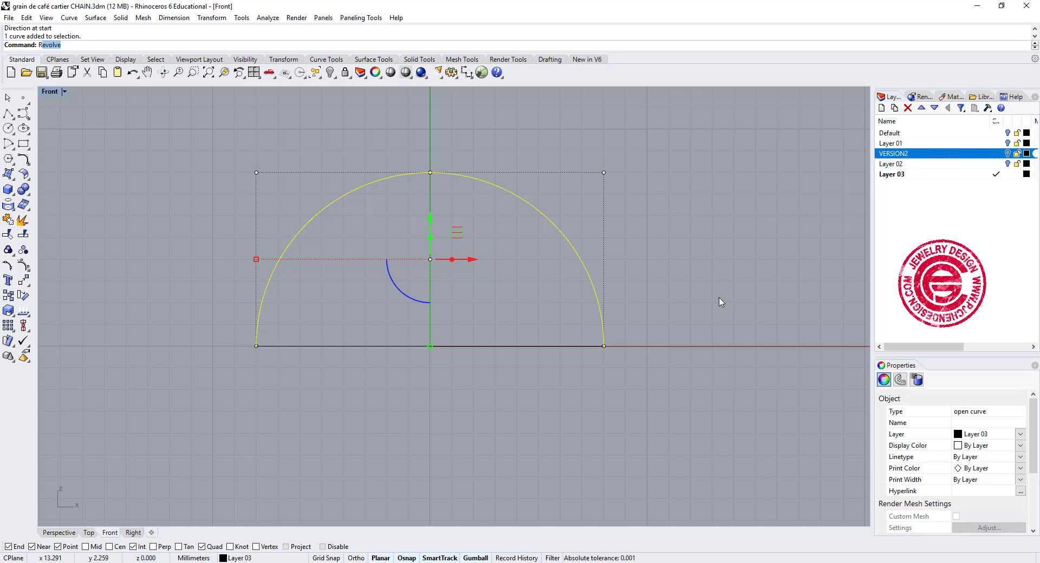
text(Rebuild)
key(Return)
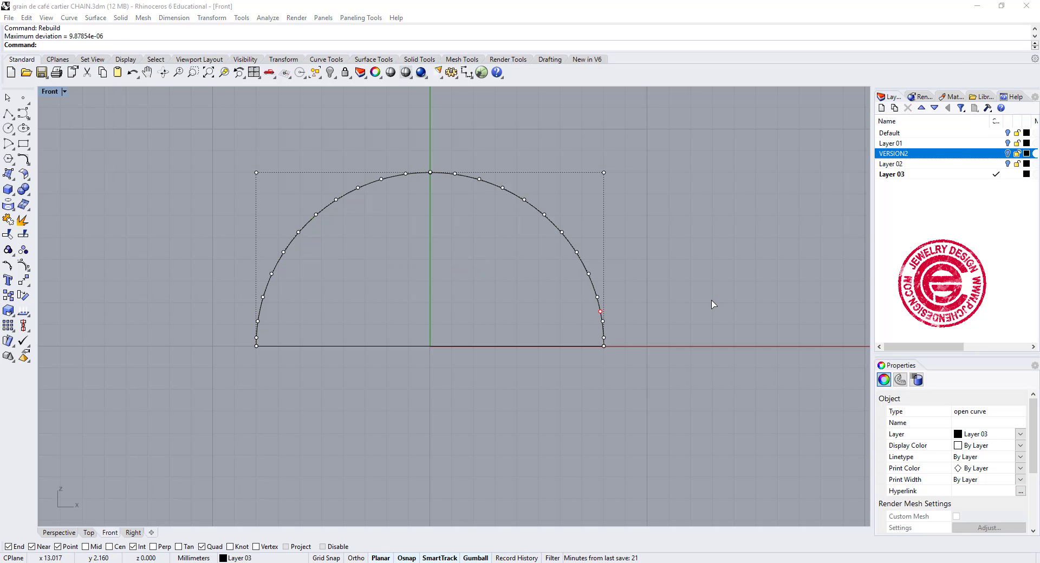
drag(803, 197, 759, 193)
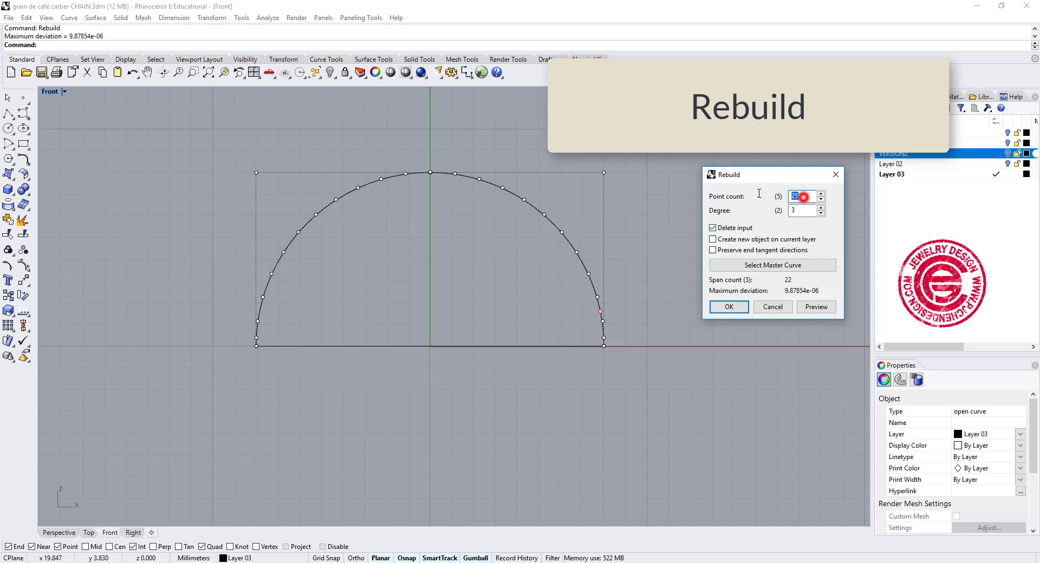
text(7)
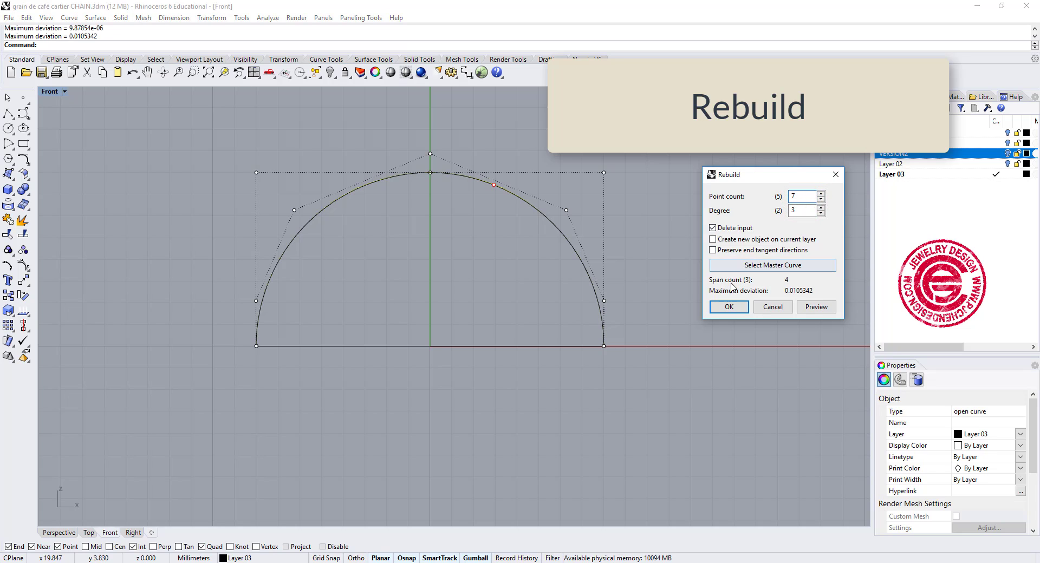
click(729, 307)
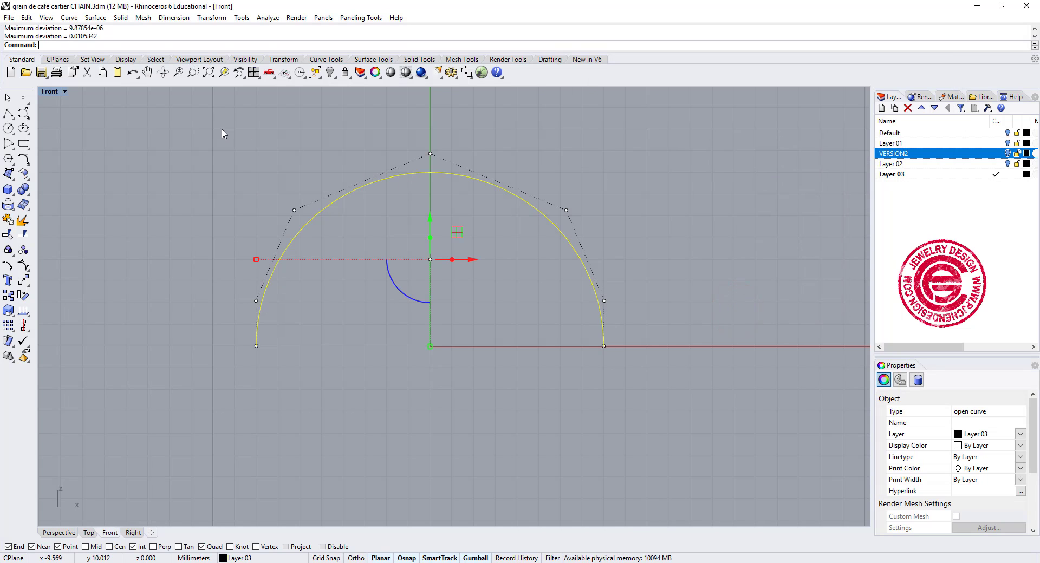
Lower the three upper control points of the lengthwise arc together to flatten its profile
drag(225, 130, 655, 261)
drag(430, 139, 441, 222)
click(513, 213)
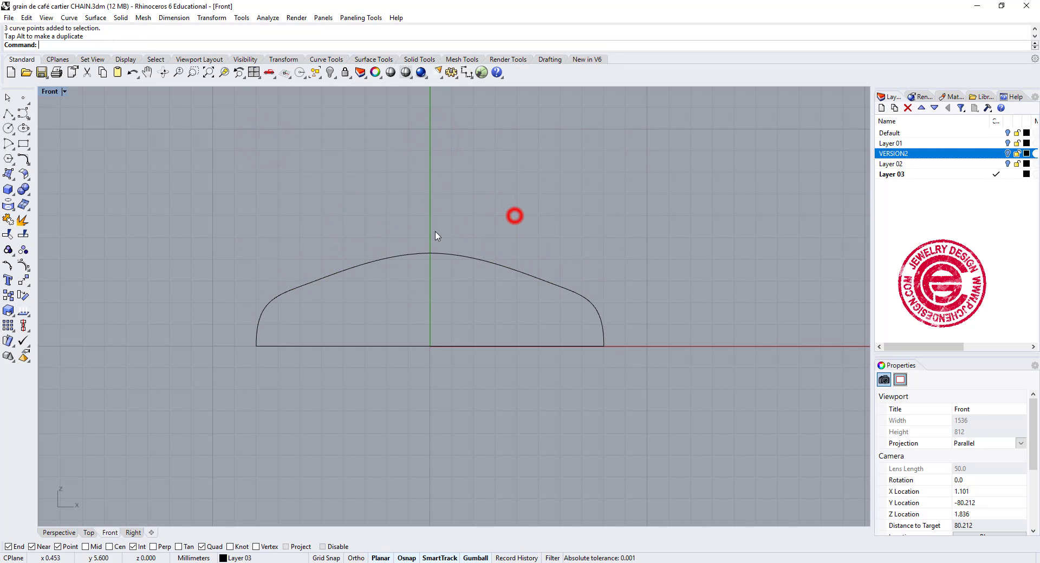
Lower the middle control point of the lengthwise curve about 4.6 mm so the profile dips at its centre
click(440, 253)
key(ctrl+z)
click(418, 231)
click(435, 253)
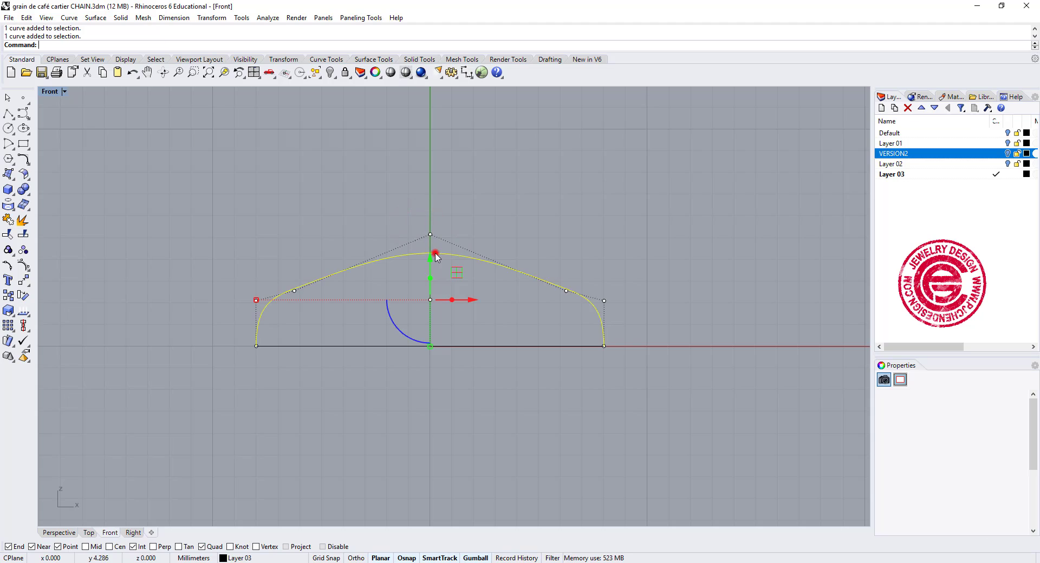
click(430, 234)
drag(430, 190, 446, 295)
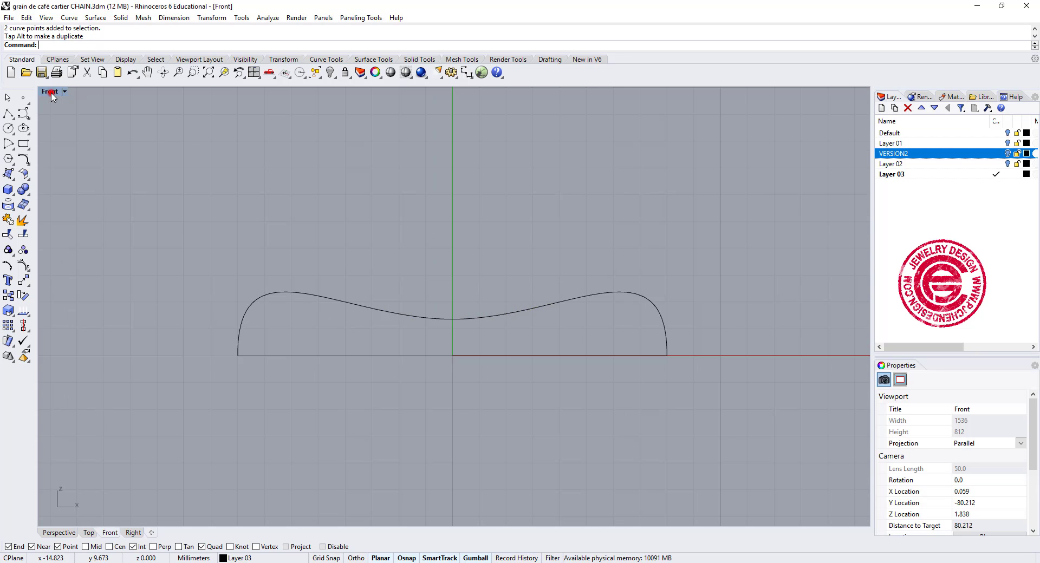
In the four-view layout, draw an upward semicircular arc spanning the oval's 10 mm short axis, with a vertical start direction
double_click(48, 92)
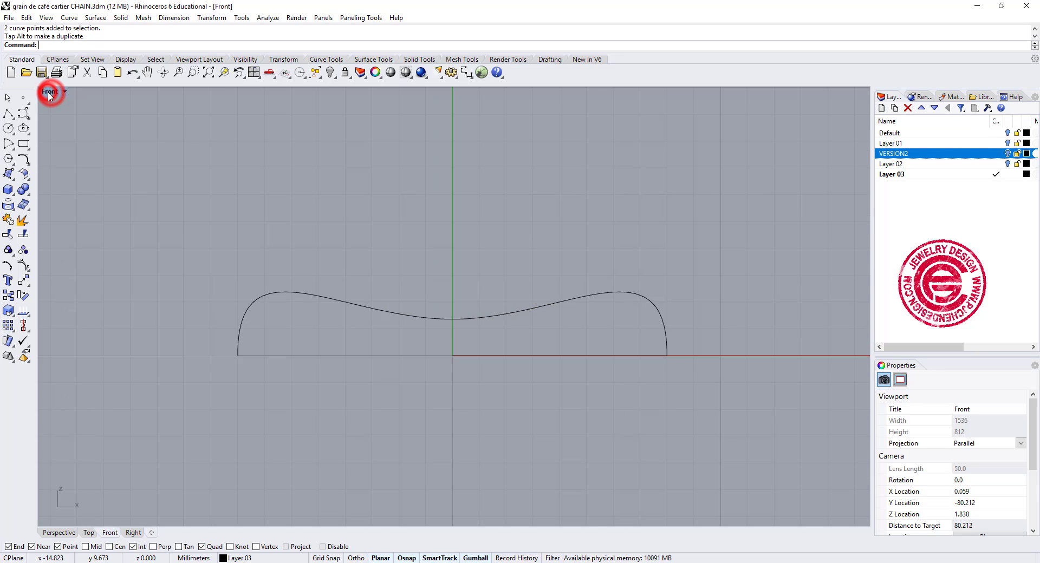
click(49, 93)
right_drag(689, 225, 594, 242)
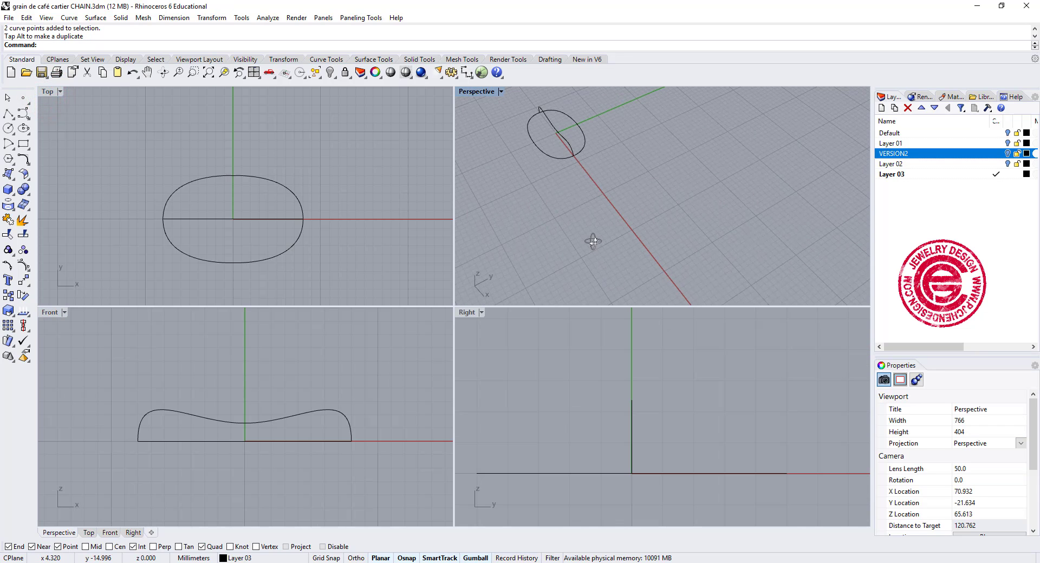
shift+right_drag(604, 170, 752, 185)
scroll(654, 192, up, 10)
scroll(725, 182, down, 2)
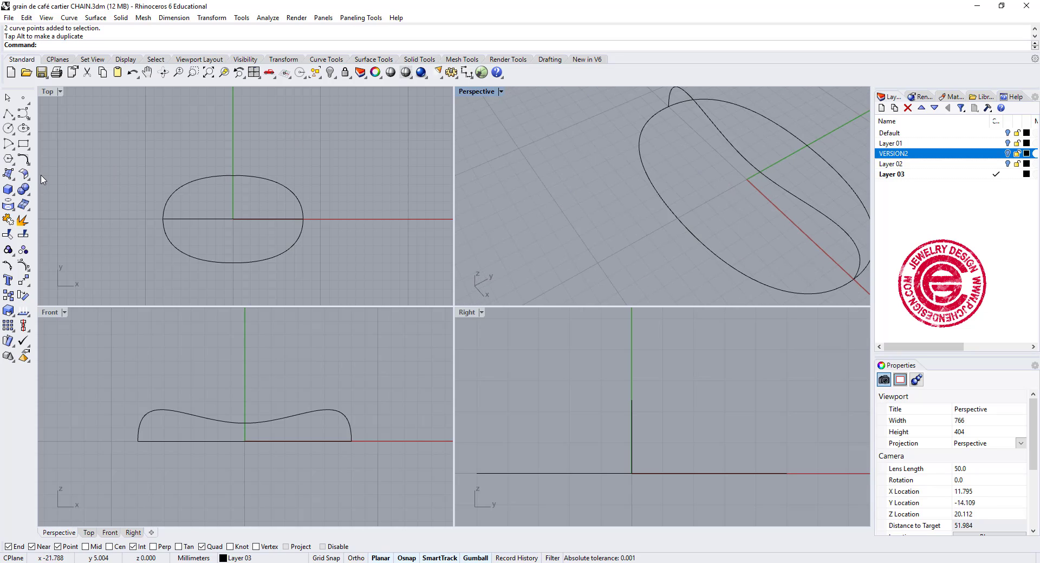
click(24, 159)
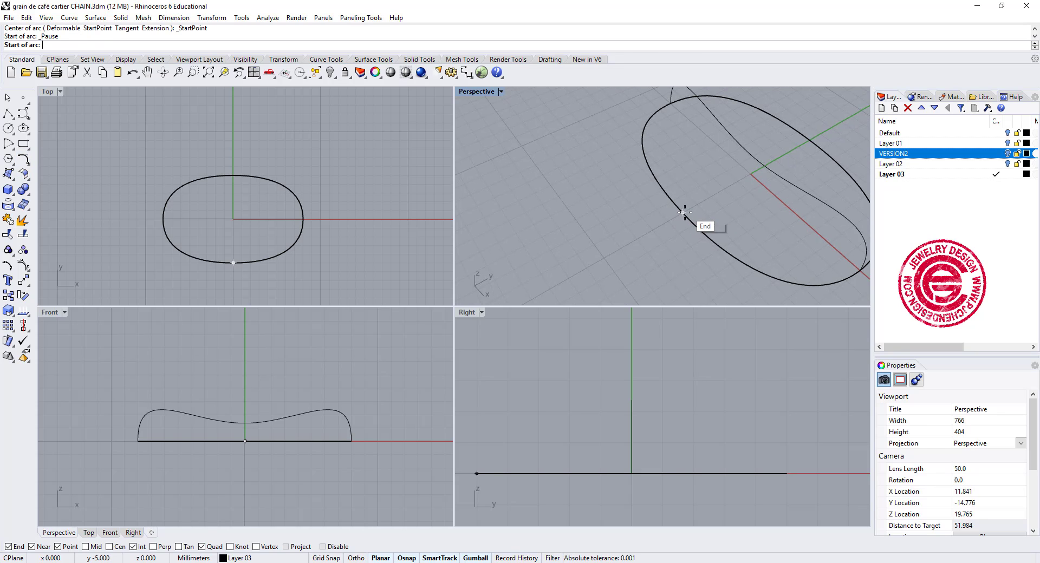
click(683, 213)
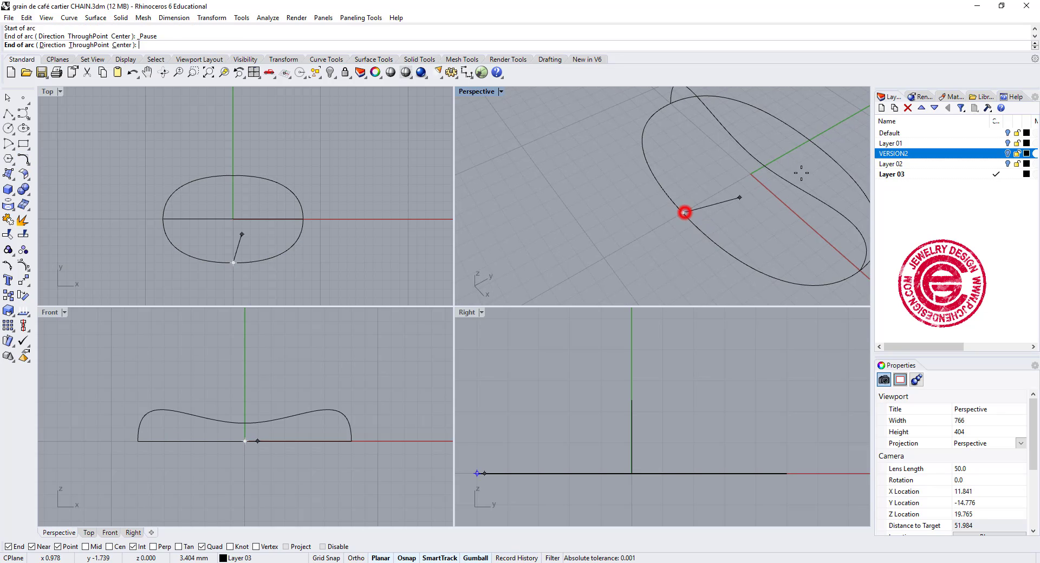
click(811, 140)
click(550, 364)
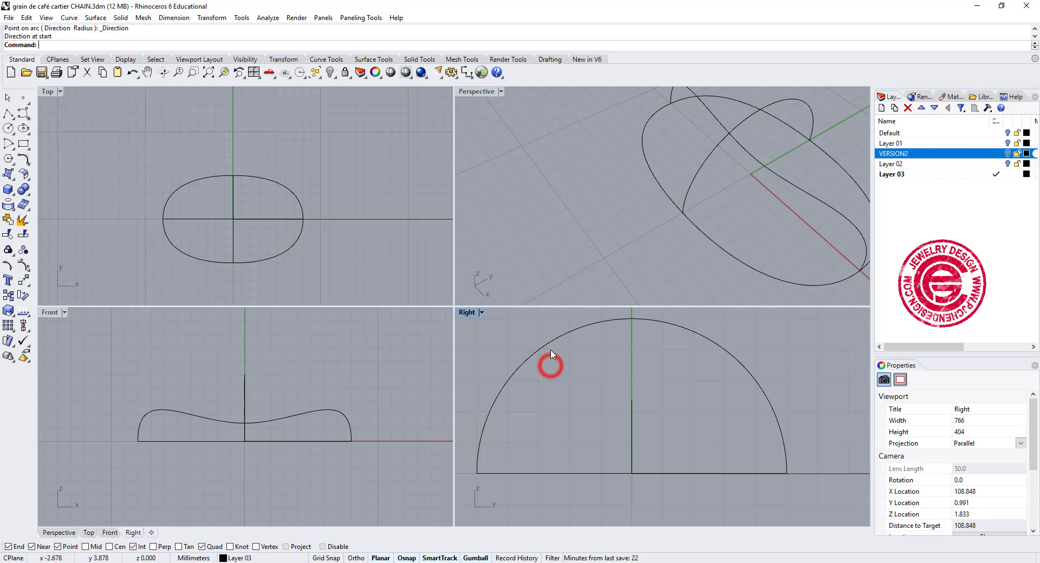
Rebuild the crosswise arc with a point count of 7 and degree 3
click(575, 327)
scroll(590, 390, down, 1)
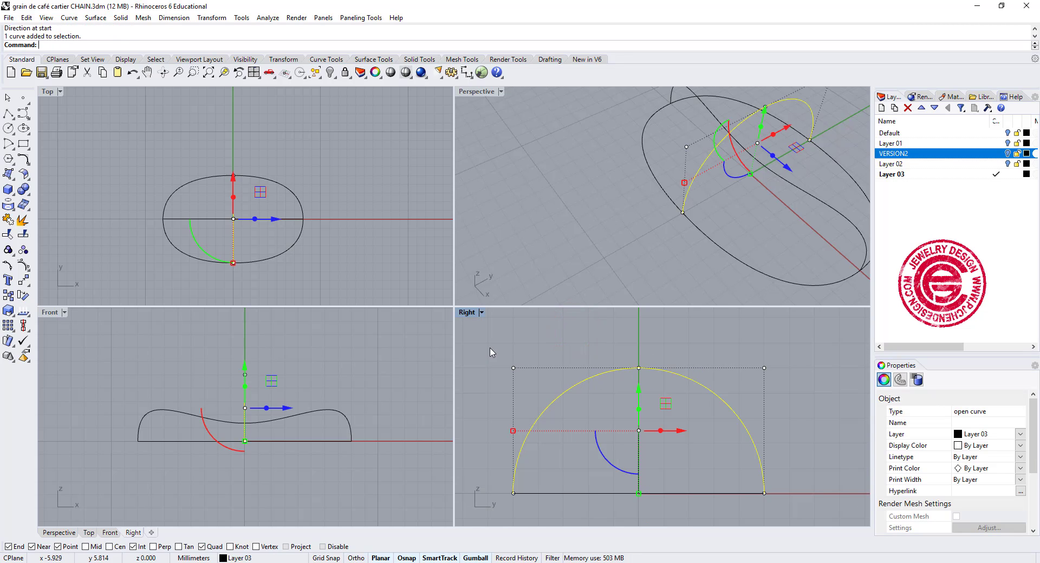
text(build)
key(Return)
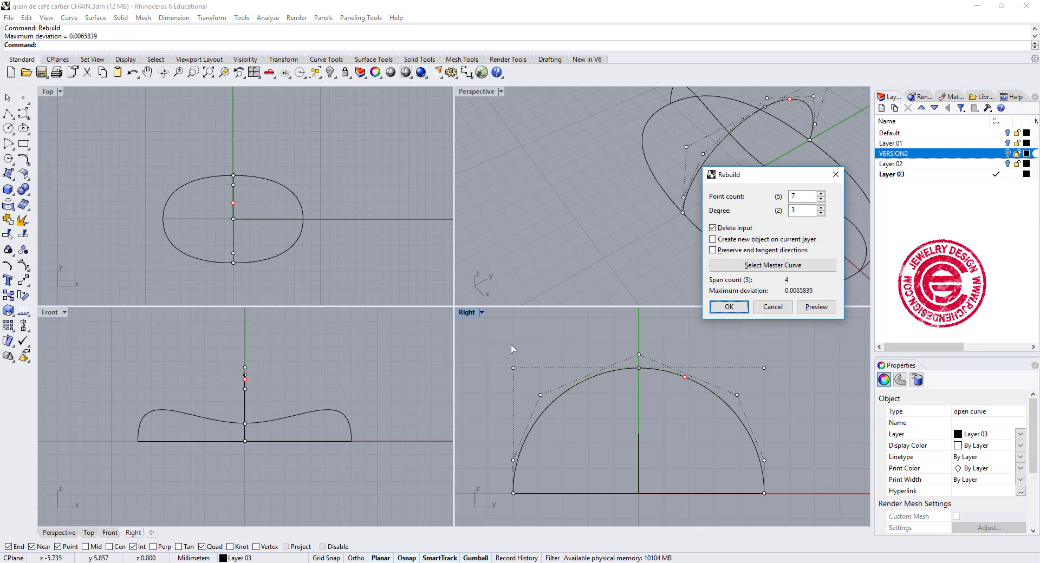
click(729, 307)
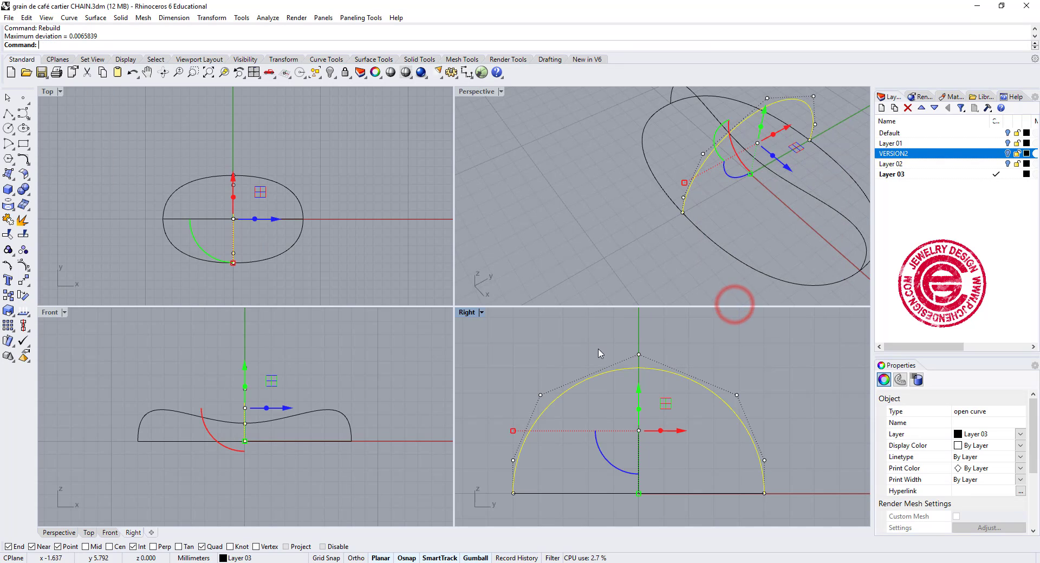
Lower the three upper control points of the crosswise arc together to flatten its profile
drag(516, 344, 785, 414)
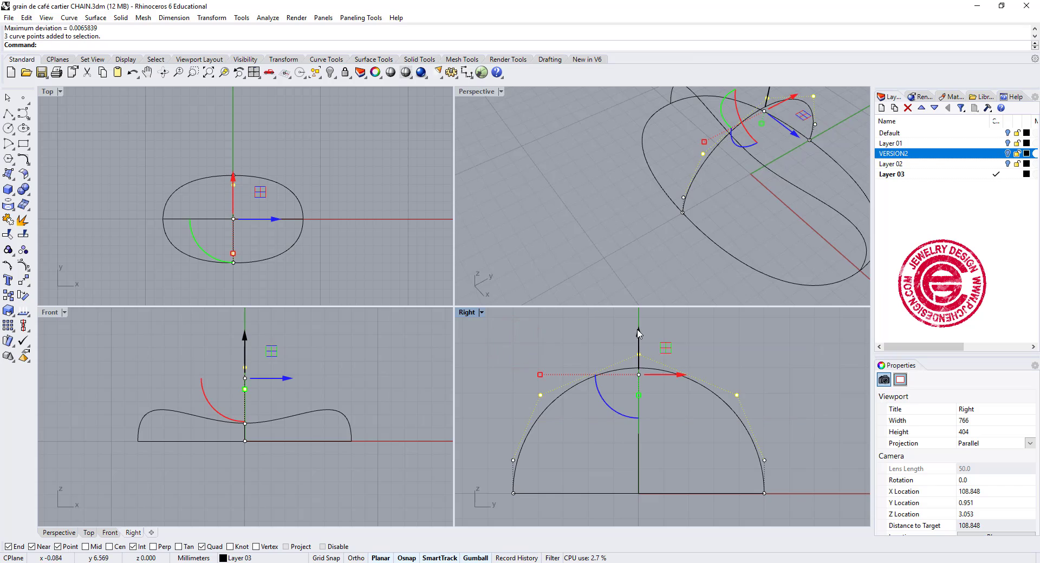
drag(640, 331, 656, 366)
click(748, 357)
Lower the middle control point of the crosswise curve so the profile dips at its centre
click(642, 401)
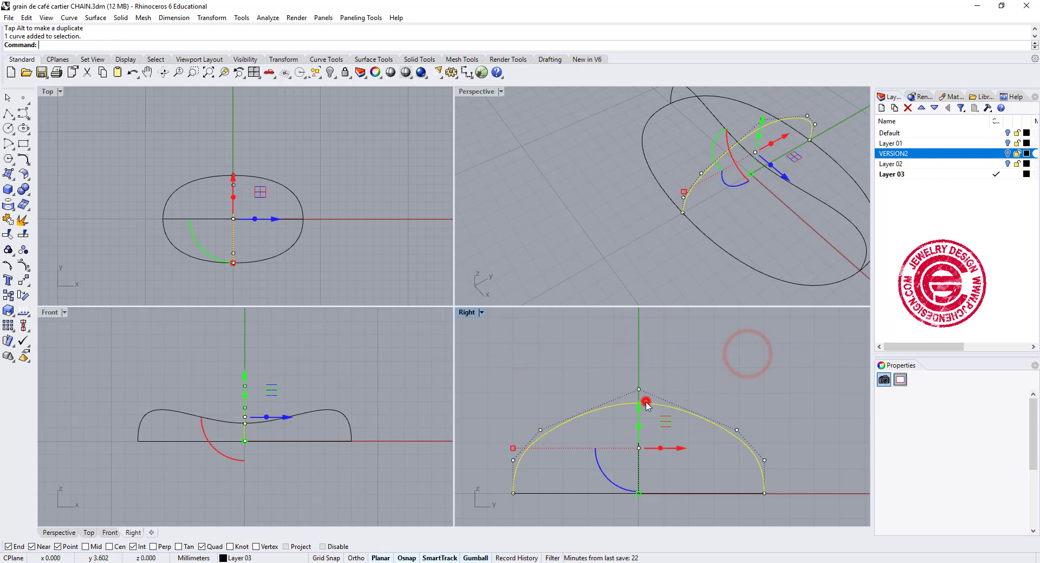
click(639, 390)
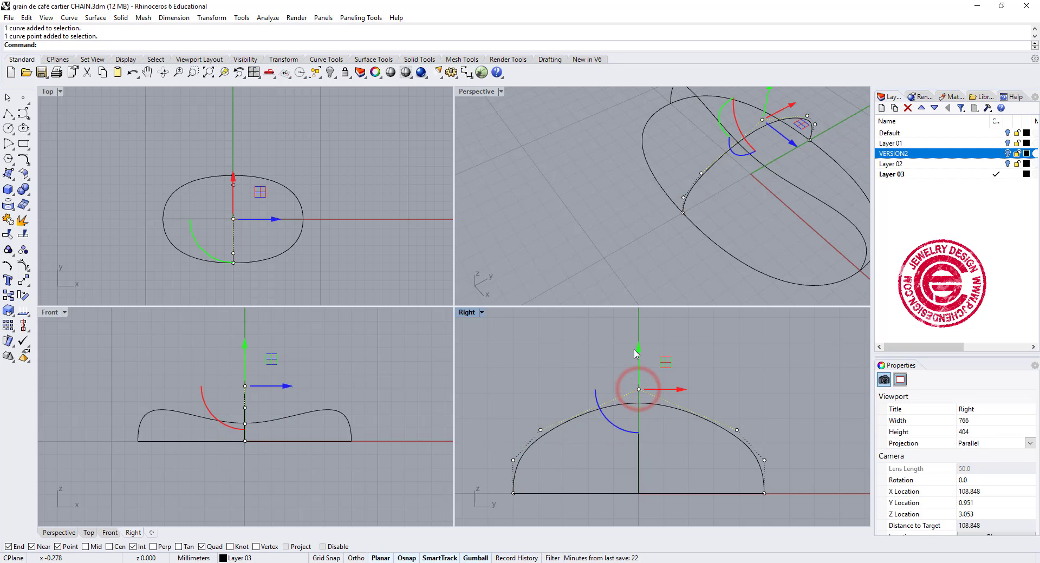
drag(639, 349, 649, 422)
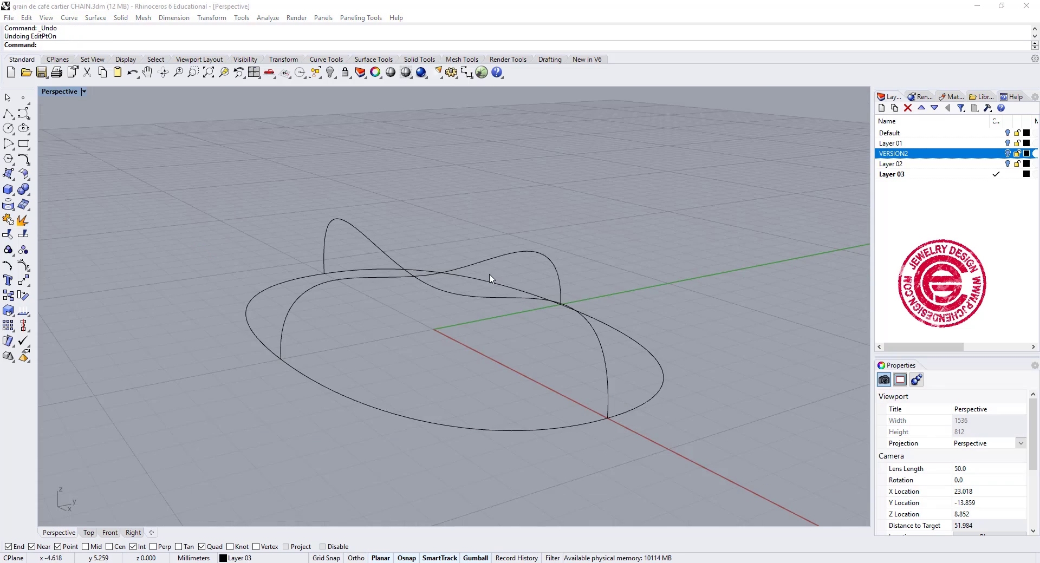
Turn on the edit points of the crosswise profile curve in the perspective view
click(488, 263)
right_drag(485, 263, 532, 352)
scroll(509, 264, up, 1)
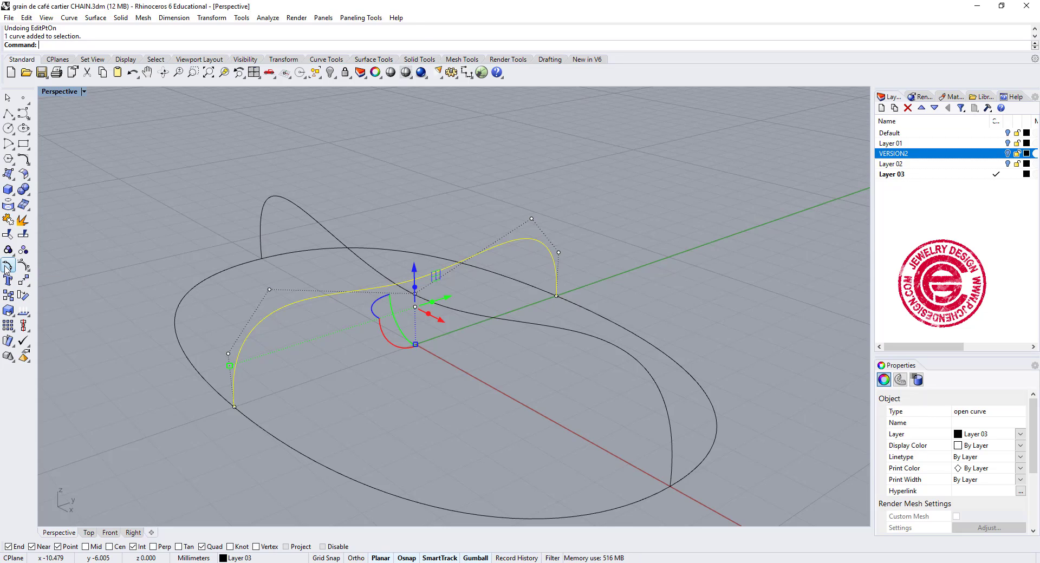
click(441, 177)
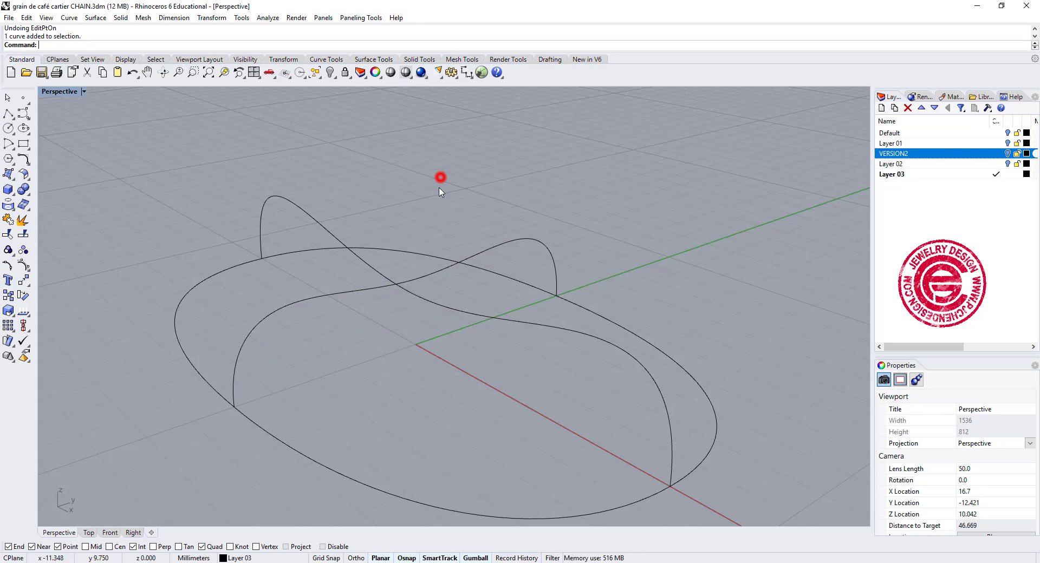
click(439, 269)
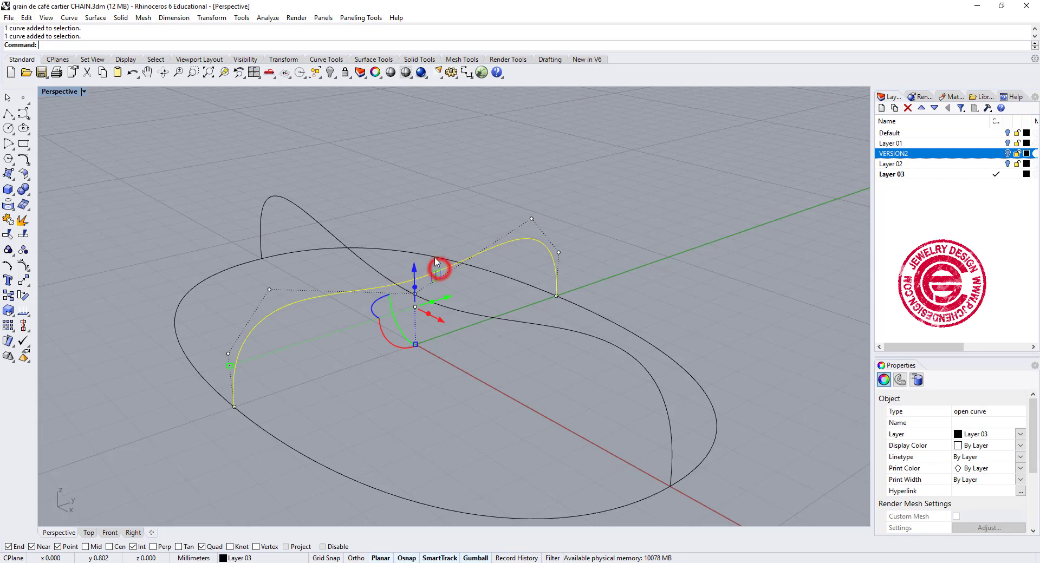
click(8, 264)
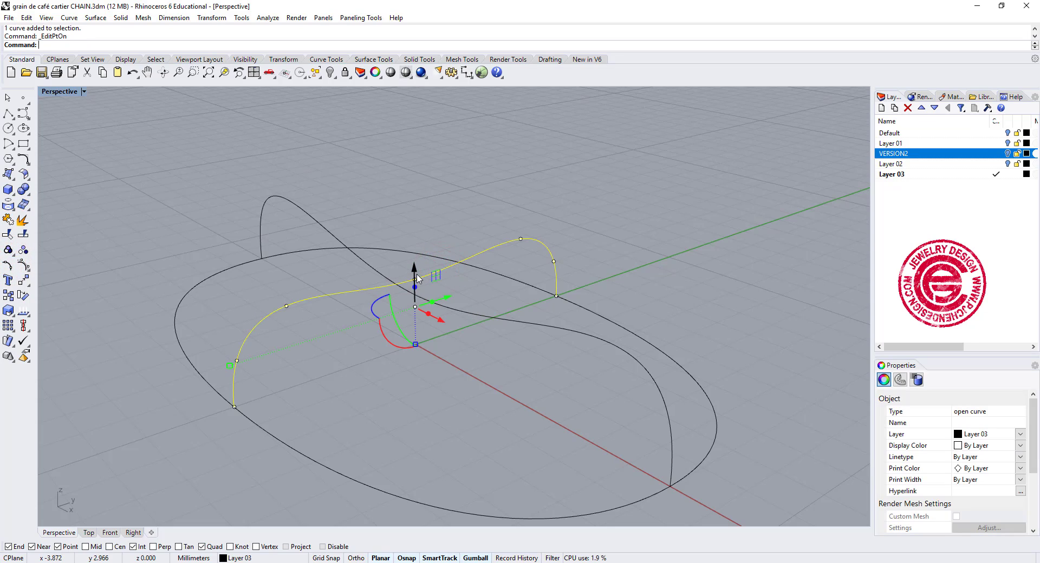
Move the middle edit point of the crosswise curve onto the centre of the lengthwise curve so the two profiles intersect
mouse_move(428, 293)
right_down()
mouse_move(657, 288)
mouse_move(411, 289)
right_up()
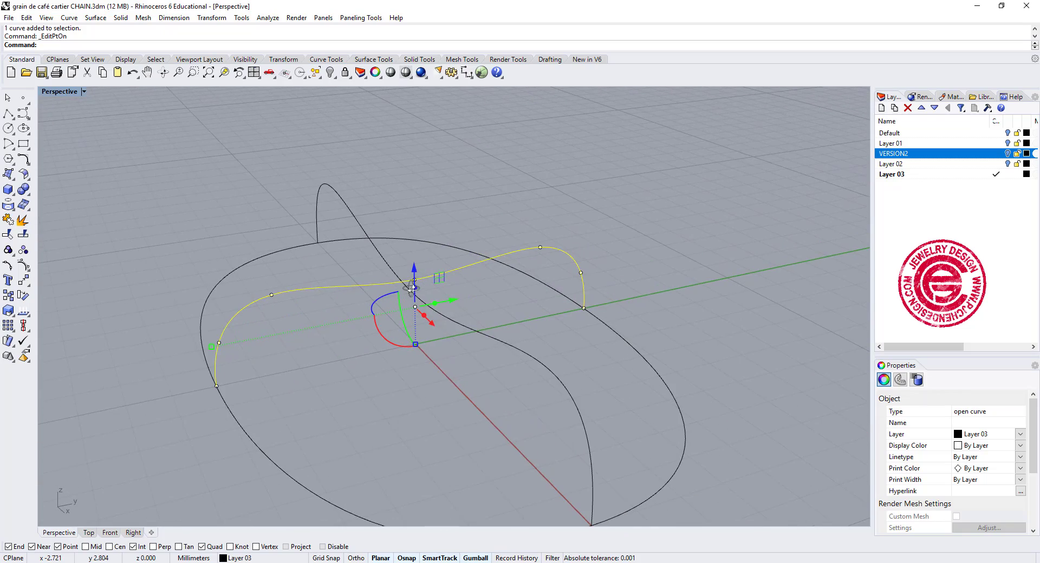
click(415, 282)
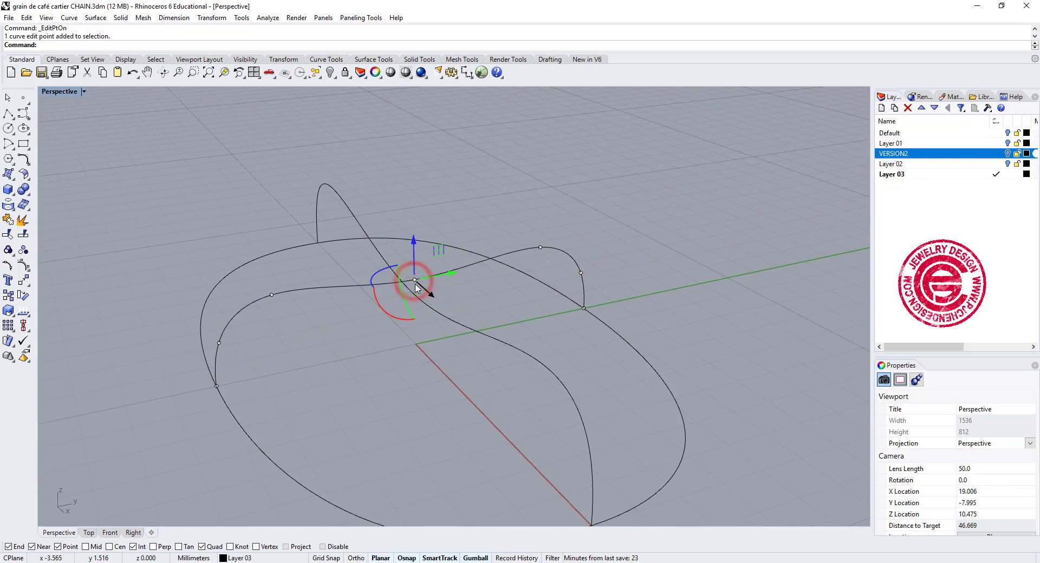
click(24, 282)
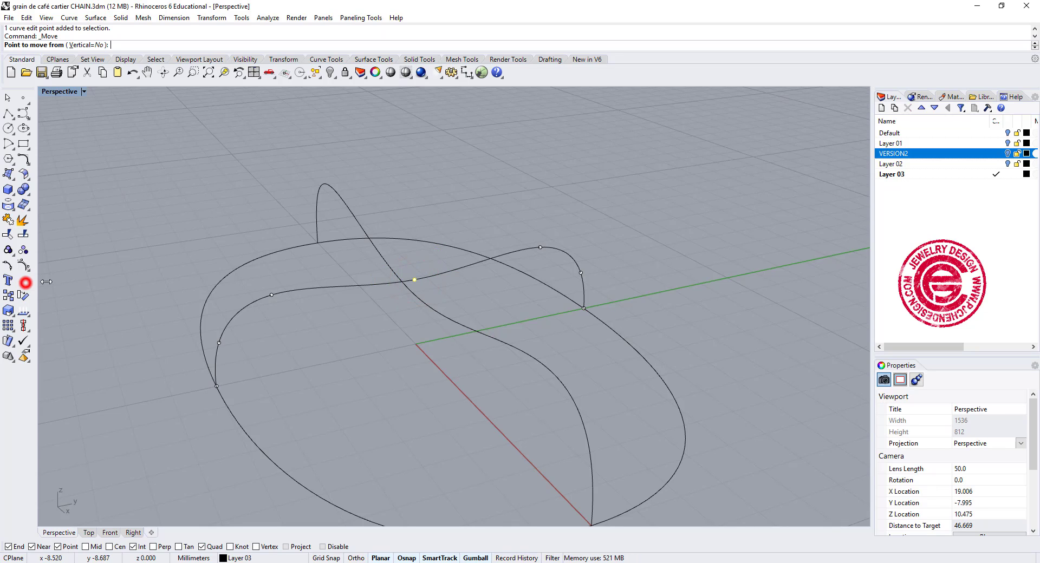
click(414, 279)
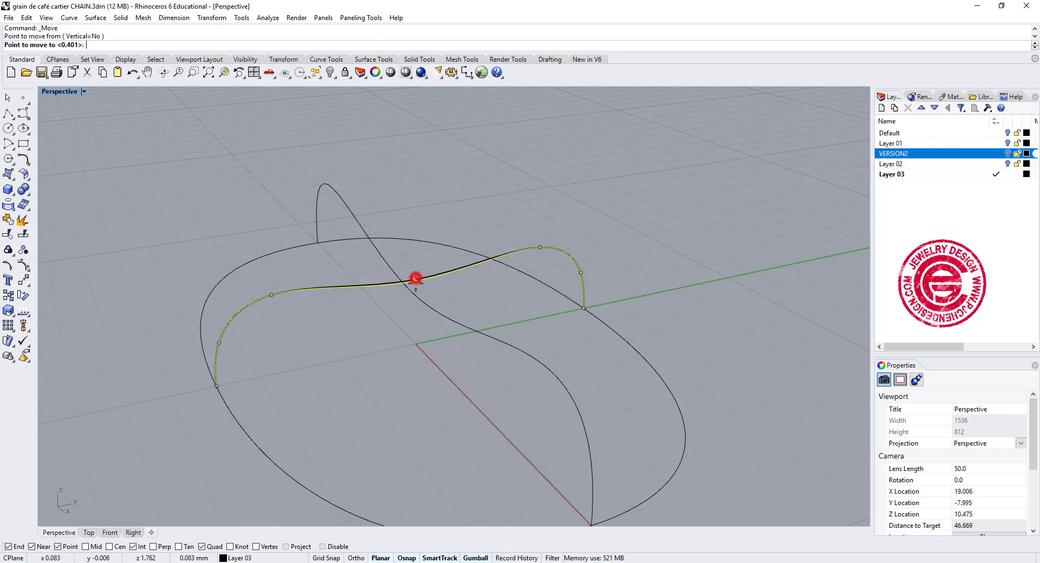
click(414, 295)
right_drag(553, 317, 694, 345)
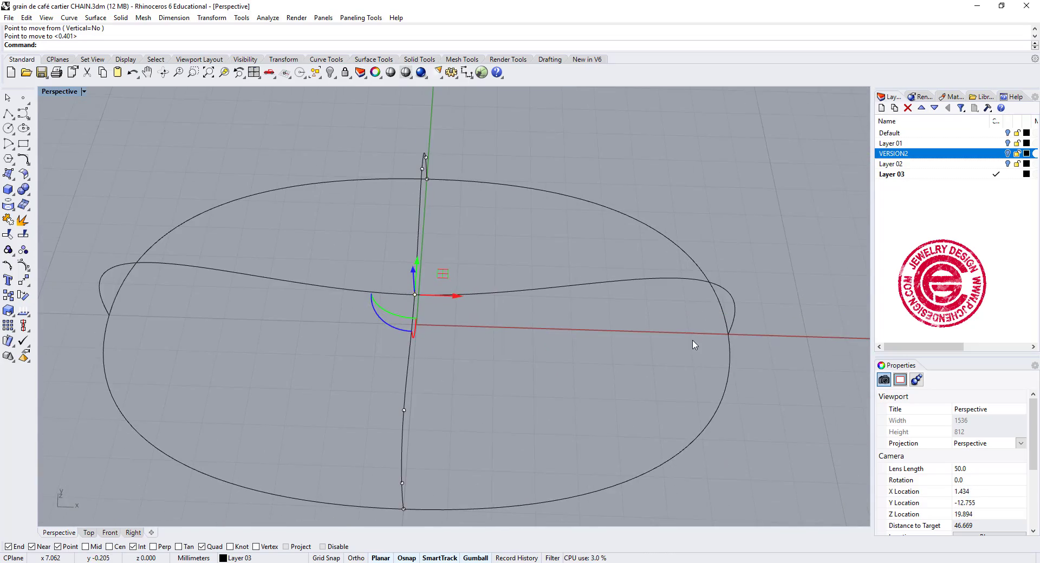
scroll(694, 345, down, 2)
right_drag(622, 357, 608, 354)
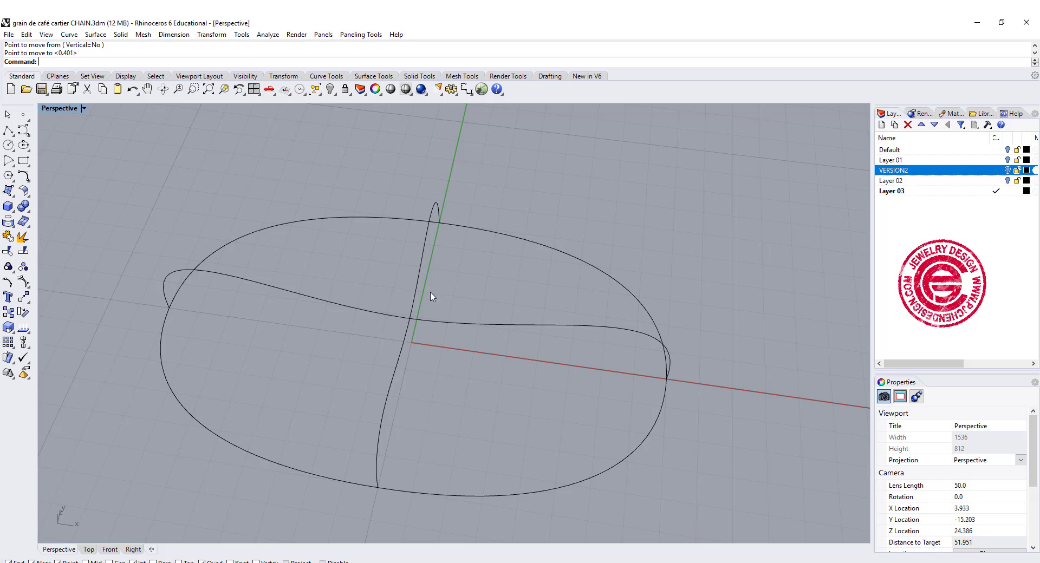
Split the oval outline into two halves, using the crosswise profile curve as the cutting object
click(413, 311)
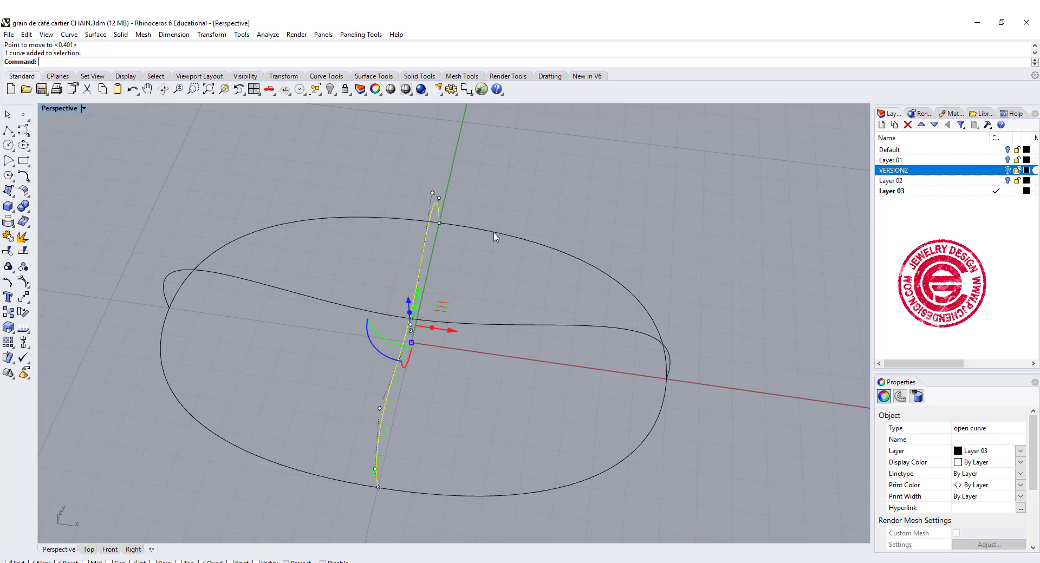
click(504, 214)
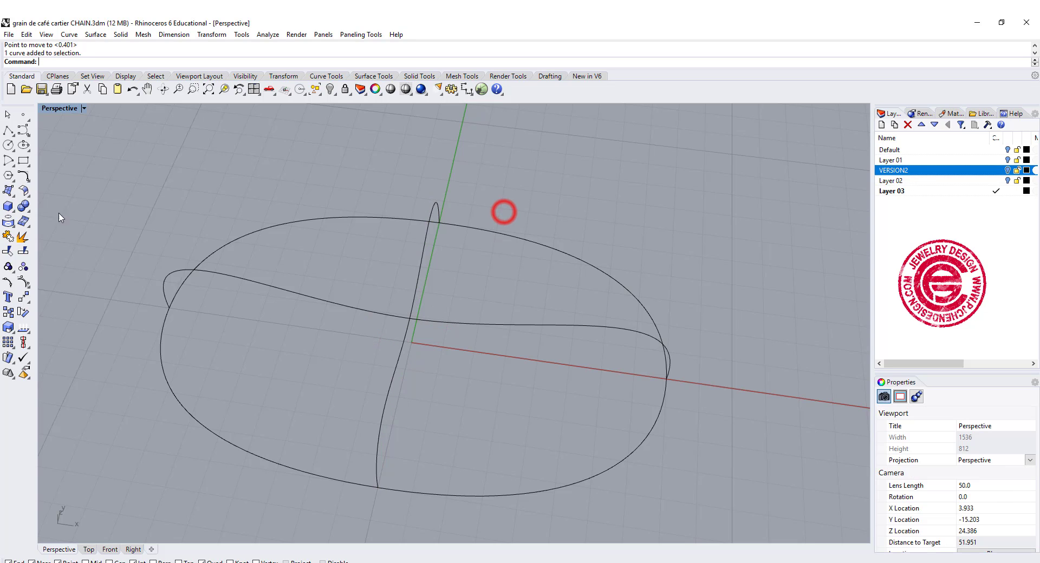
click(24, 251)
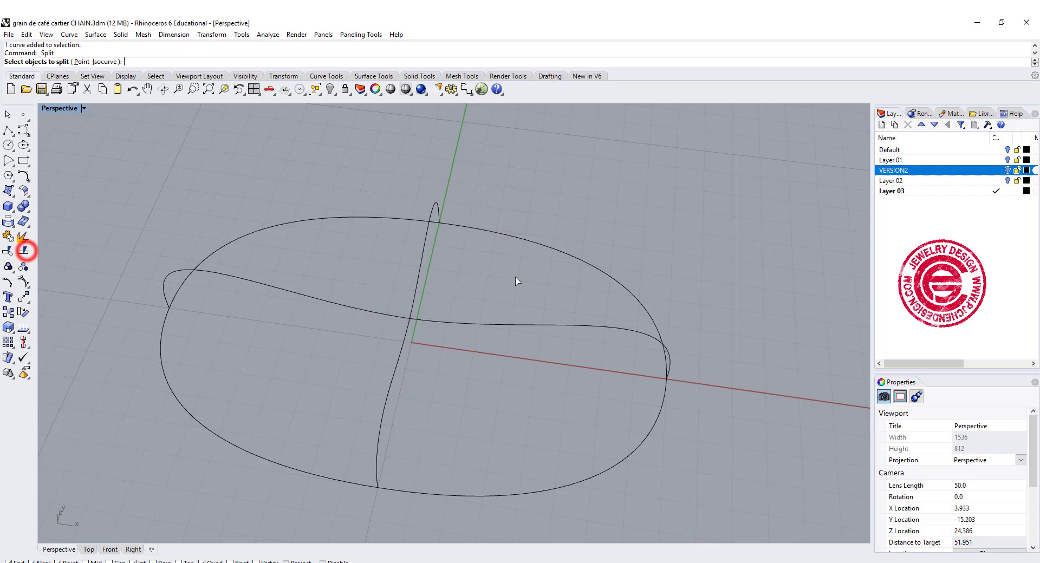
click(520, 237)
key(Return)
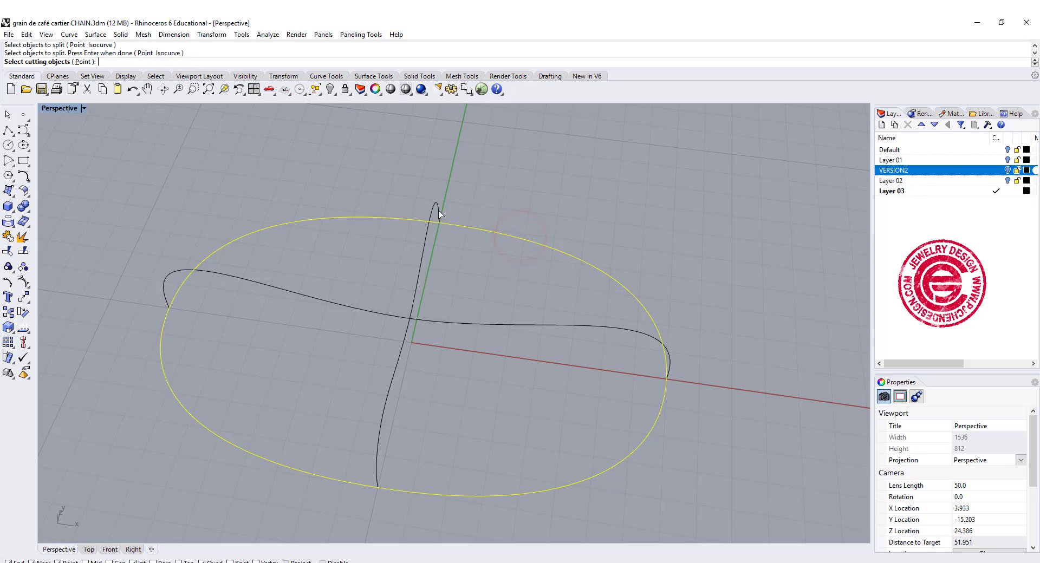
click(434, 210)
key(Return)
click(497, 274)
click(528, 239)
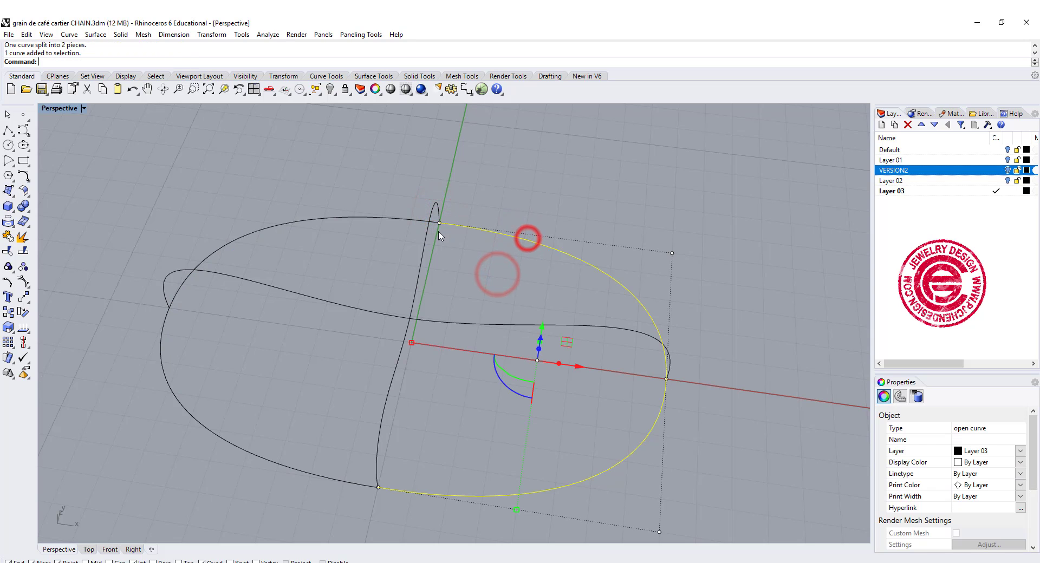
click(421, 250)
click(402, 222)
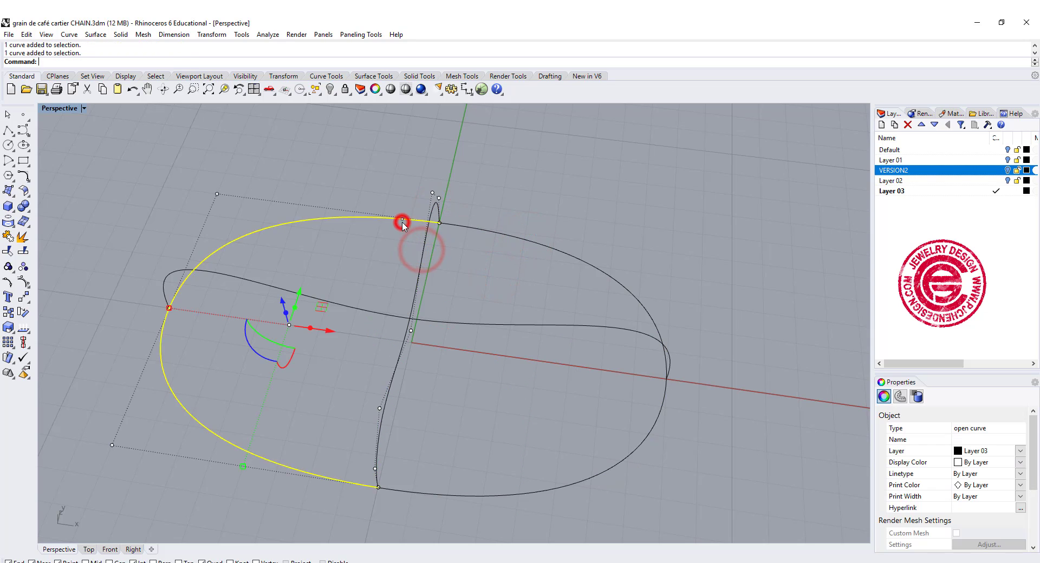
Create a curve network surface from the two oval halves, the crosswise curve and the lengthwise curve
click(557, 303)
click(492, 327)
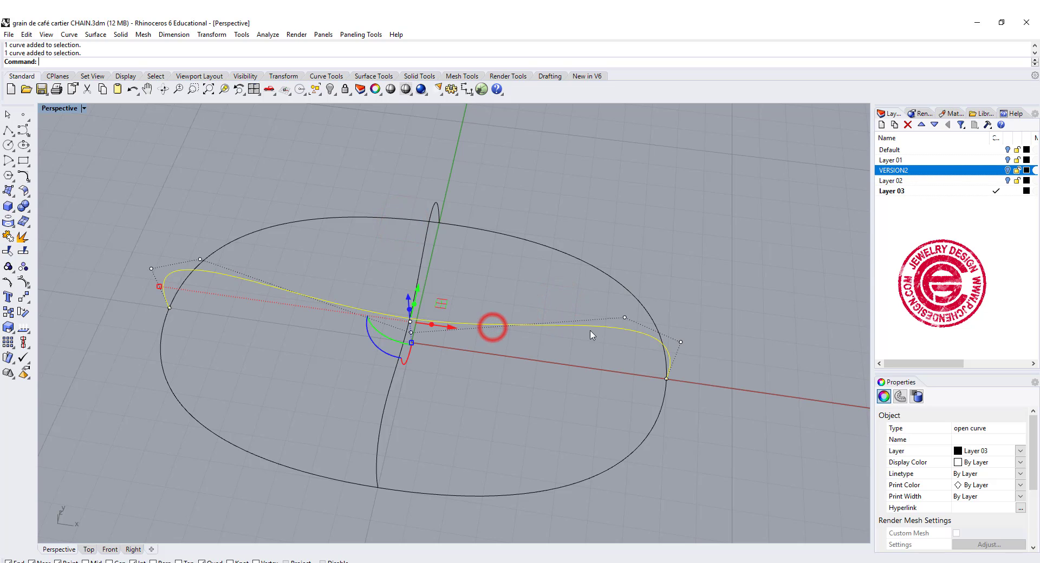
click(688, 283)
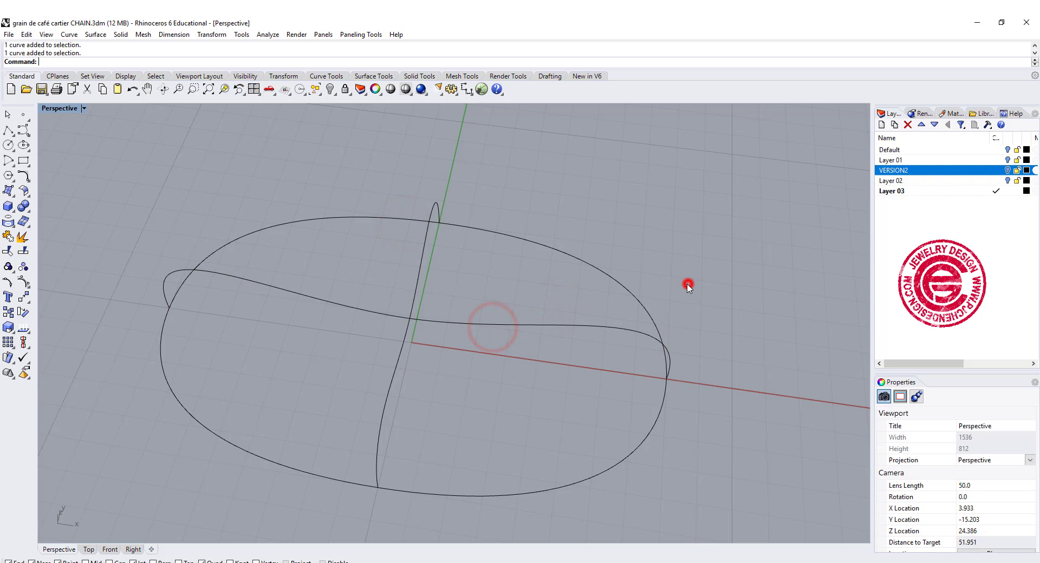
click(97, 34)
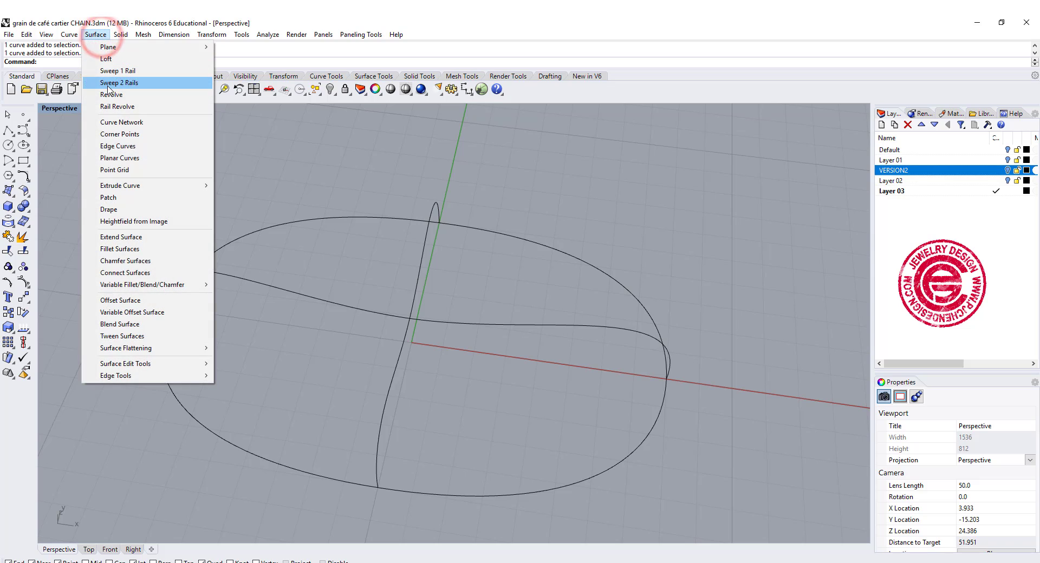
click(118, 122)
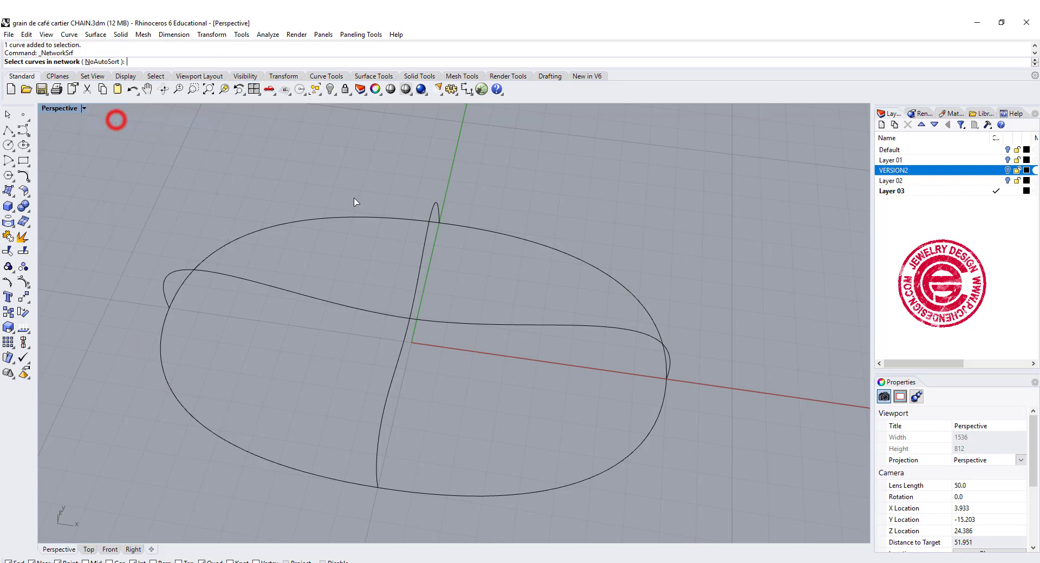
click(461, 226)
click(436, 207)
click(410, 219)
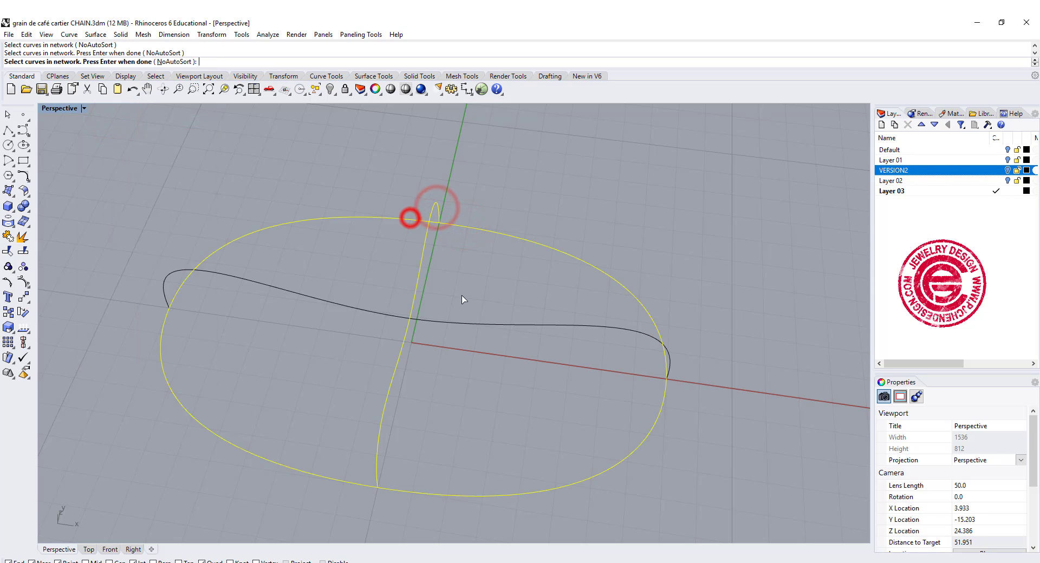
click(467, 324)
key(Return)
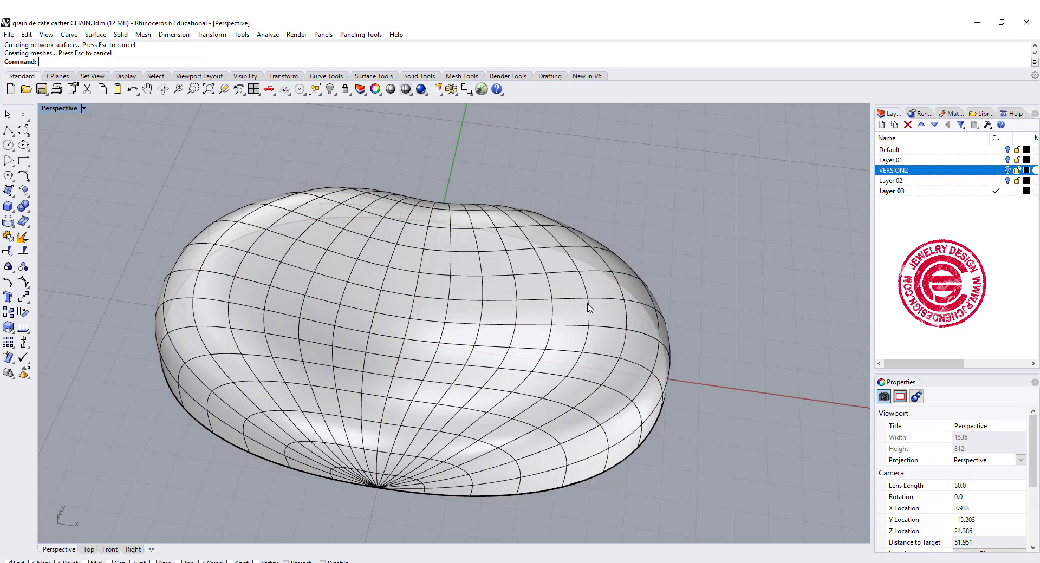
Move the network surface aside in the negative X direction, clear of its construction curves
mouse_move(610, 293)
right_down()
mouse_move(622, 281)
mouse_move(622, 292)
right_up()
scroll(622, 292, down, 6)
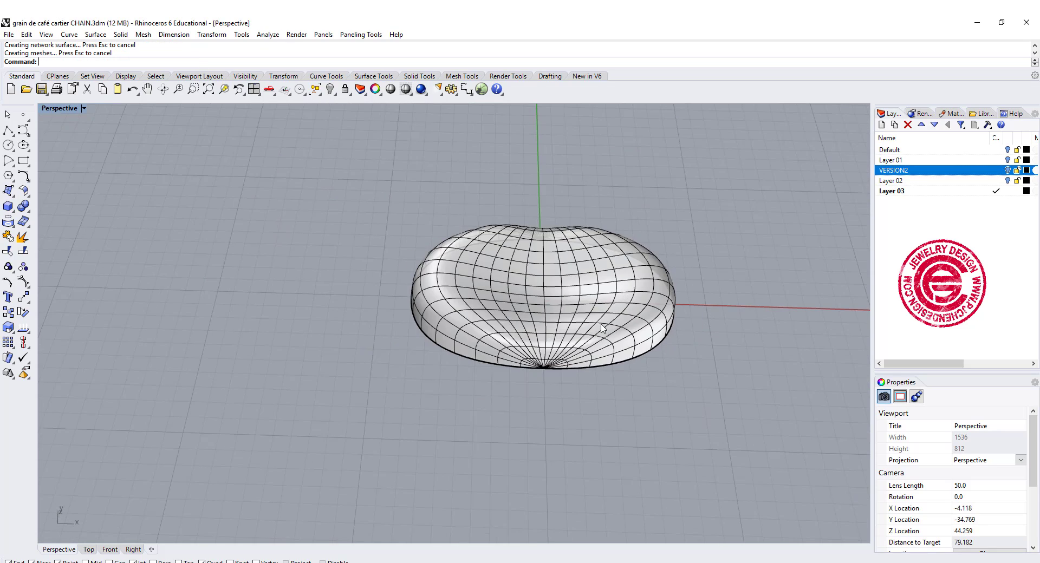
click(604, 330)
drag(587, 289, 269, 298)
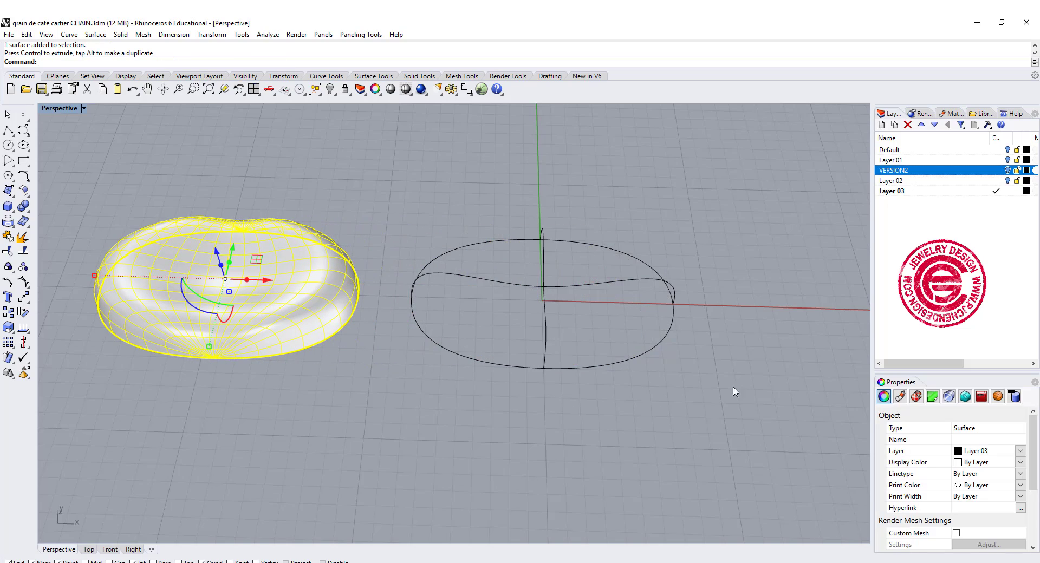
click(749, 369)
Join the two halves of the oval outline into one closed curve
right_drag(730, 367, 685, 370)
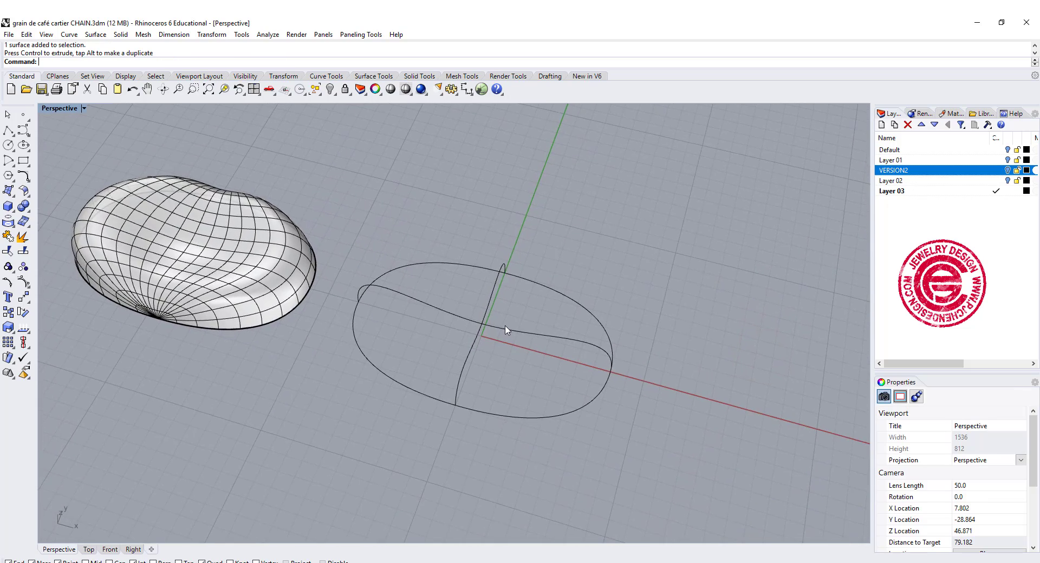
scroll(504, 329, up, 3)
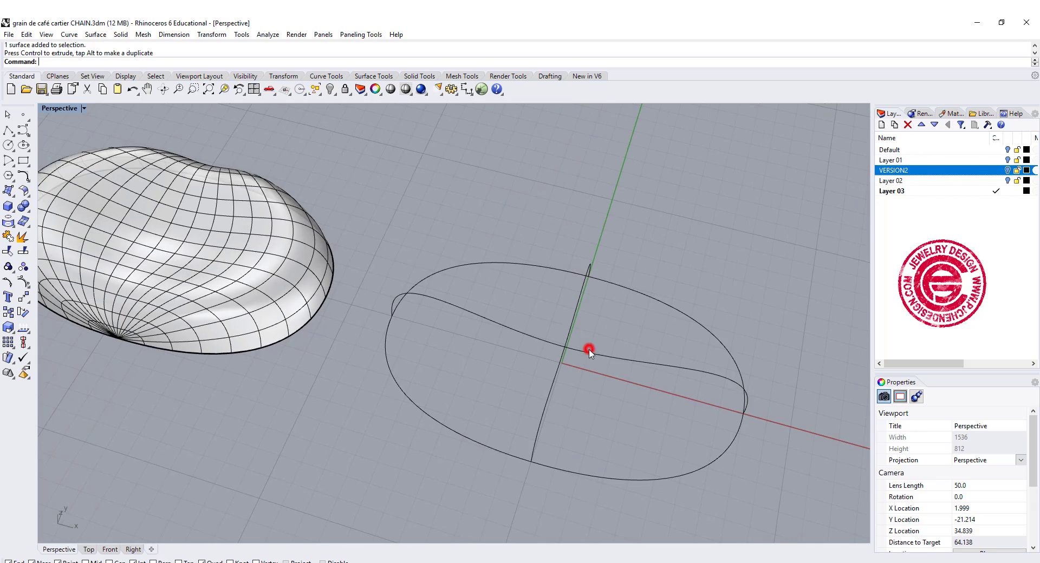
click(589, 351)
right_drag(589, 352, 571, 342)
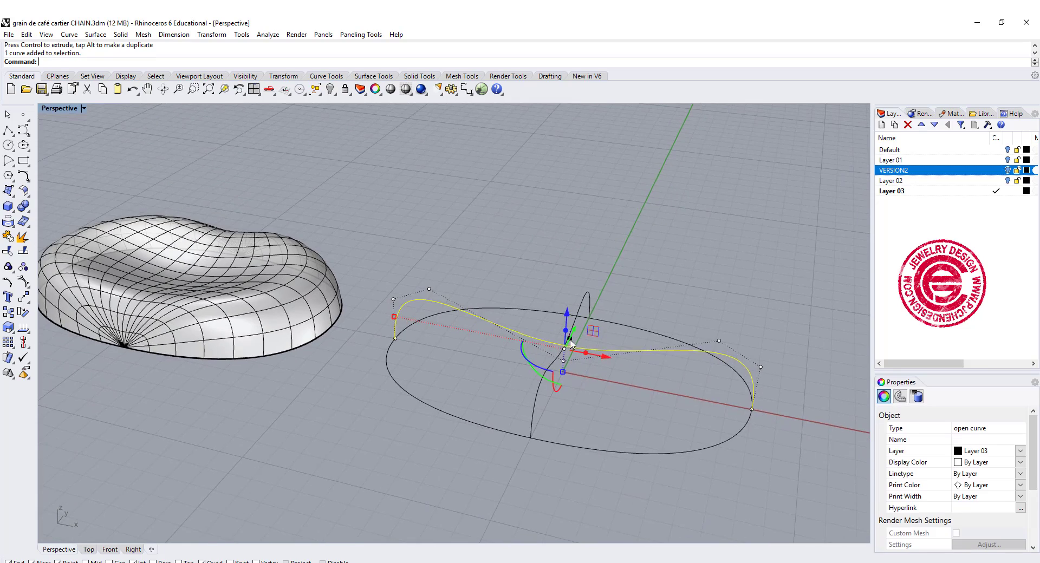
click(553, 309)
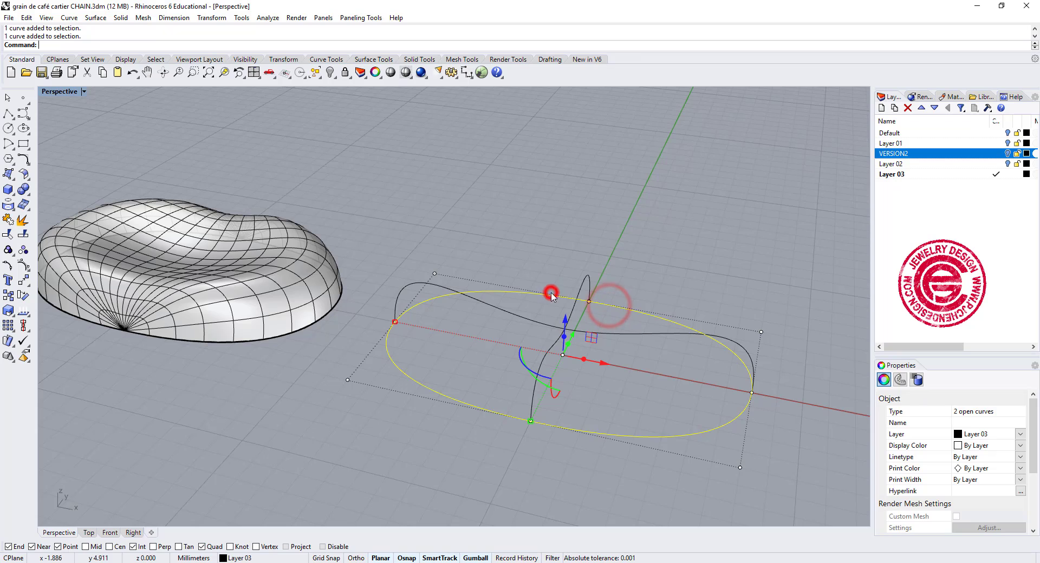
click(9, 219)
Split the lengthwise profile curve, using the crosswise profile curve as the cutting object
click(23, 235)
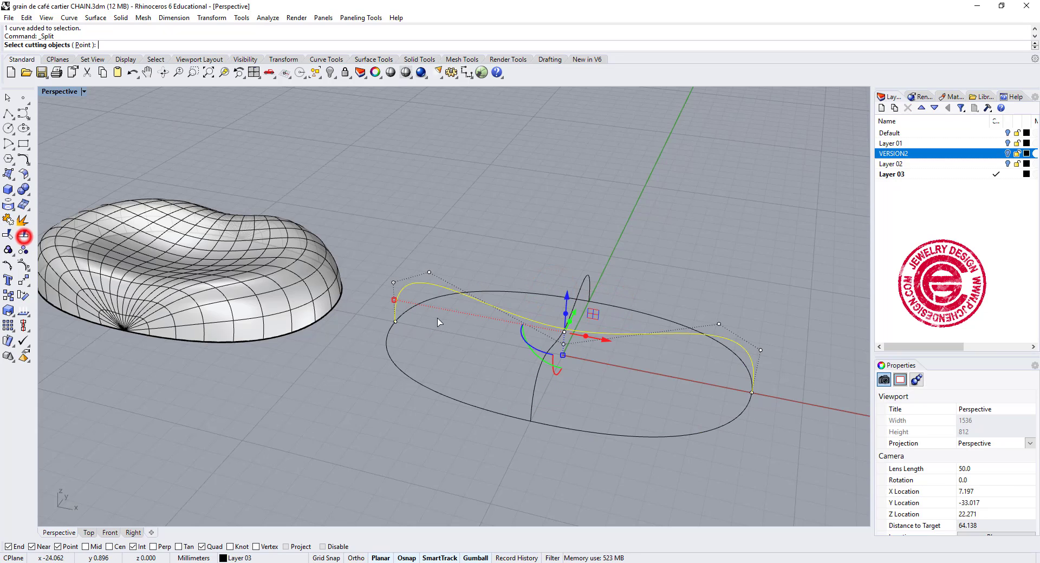
click(535, 384)
right_click(609, 379)
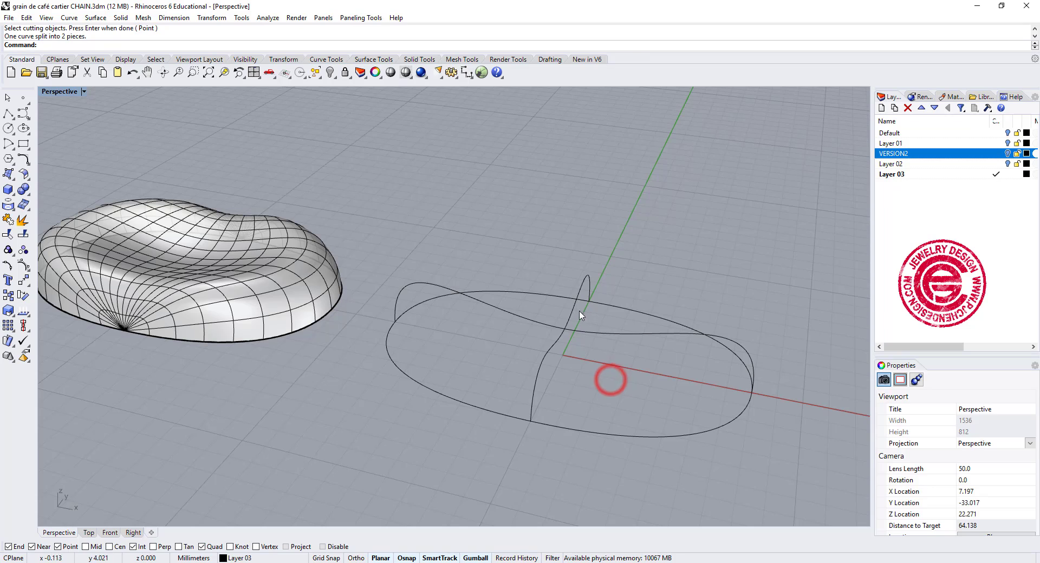
Split the crosswise profile curve with one half of the lengthwise curve as cutting object, and check the resulting pieces
click(570, 310)
right_click(612, 376)
click(618, 336)
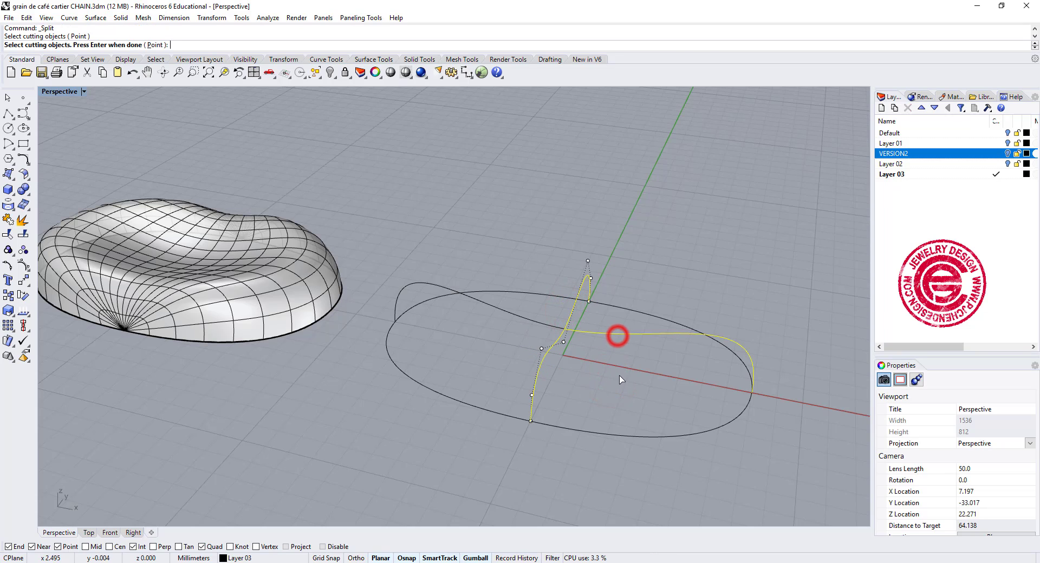
right_click(620, 376)
click(591, 368)
click(540, 371)
click(591, 332)
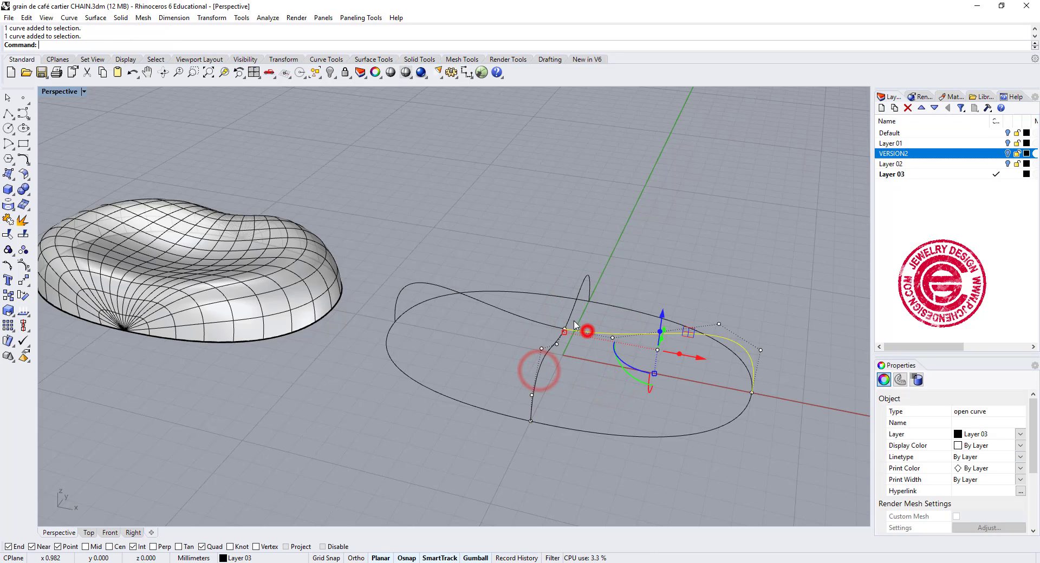
click(568, 317)
click(542, 325)
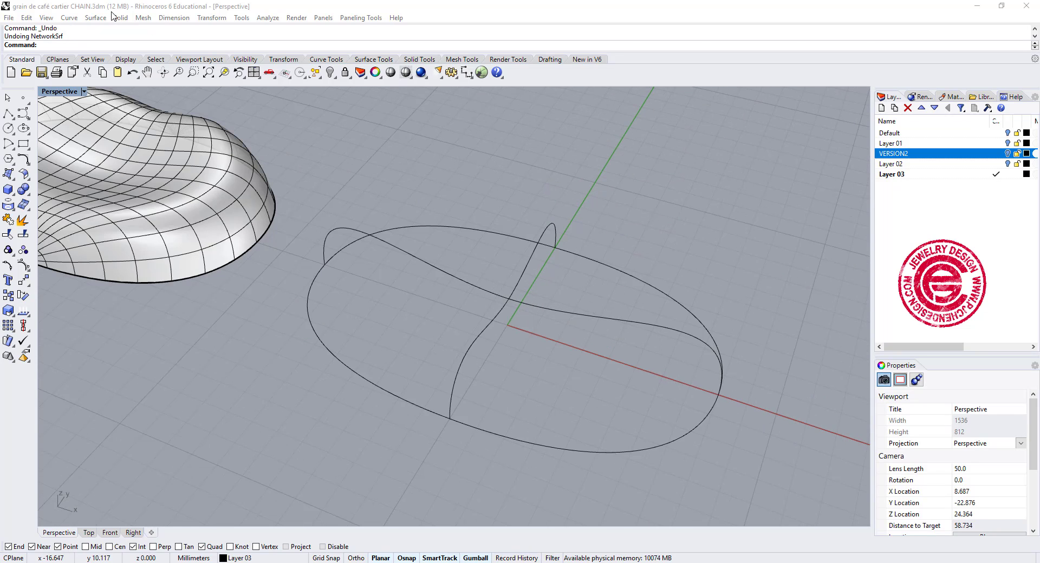
Create a curve network surface from the closed oval outline and the four split profile halves
click(96, 17)
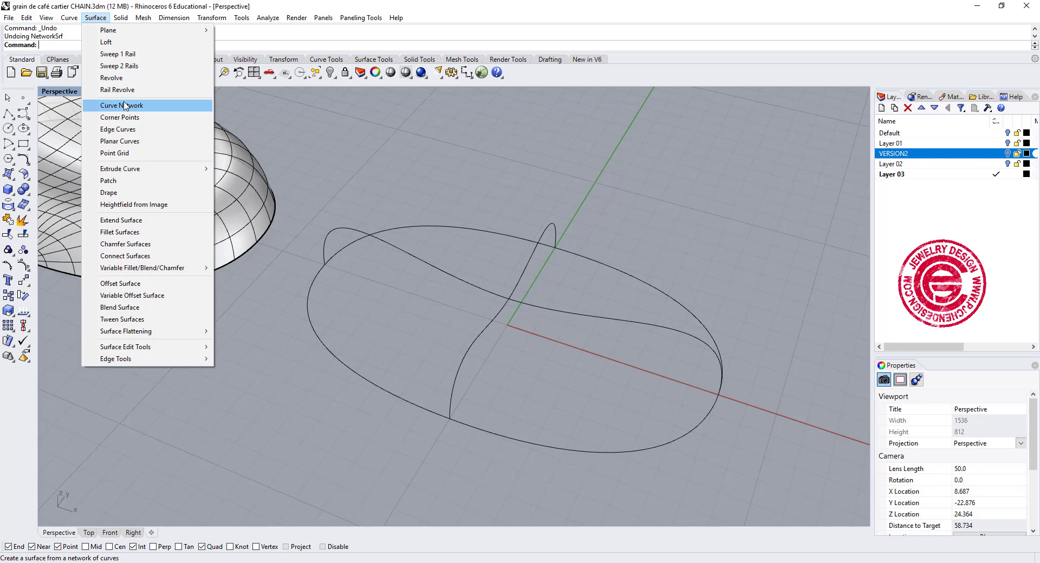
click(123, 106)
drag(726, 487, 432, 214)
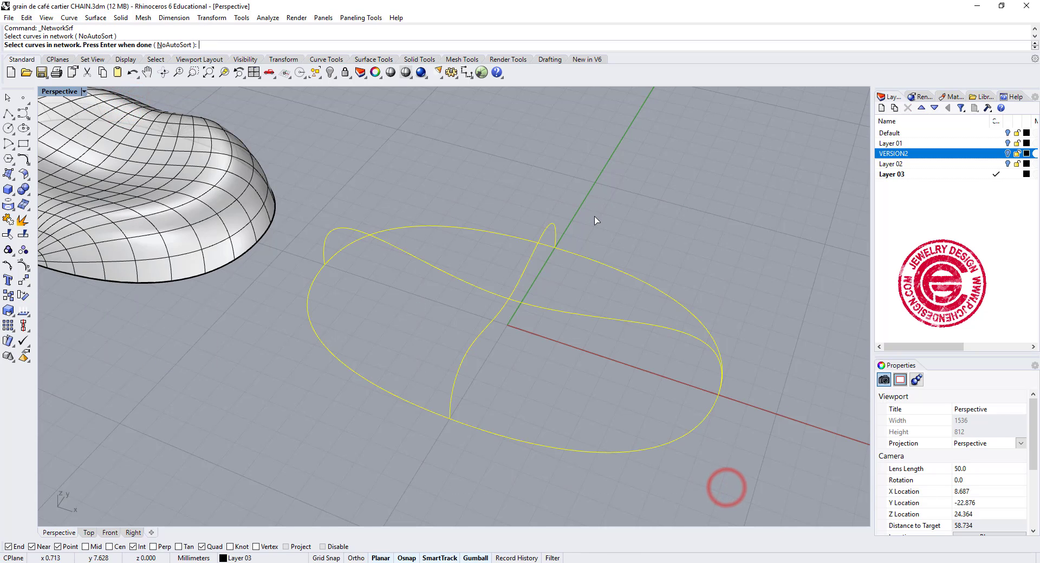
key(Return)
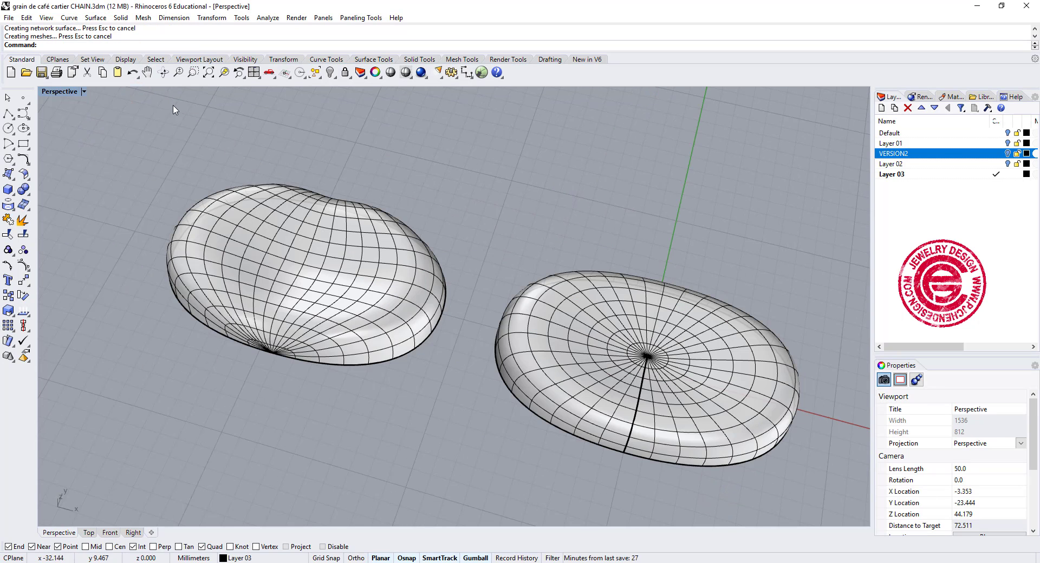
Switch the perspective view to Rendered display and examine the shape of both bean surfaces
click(83, 92)
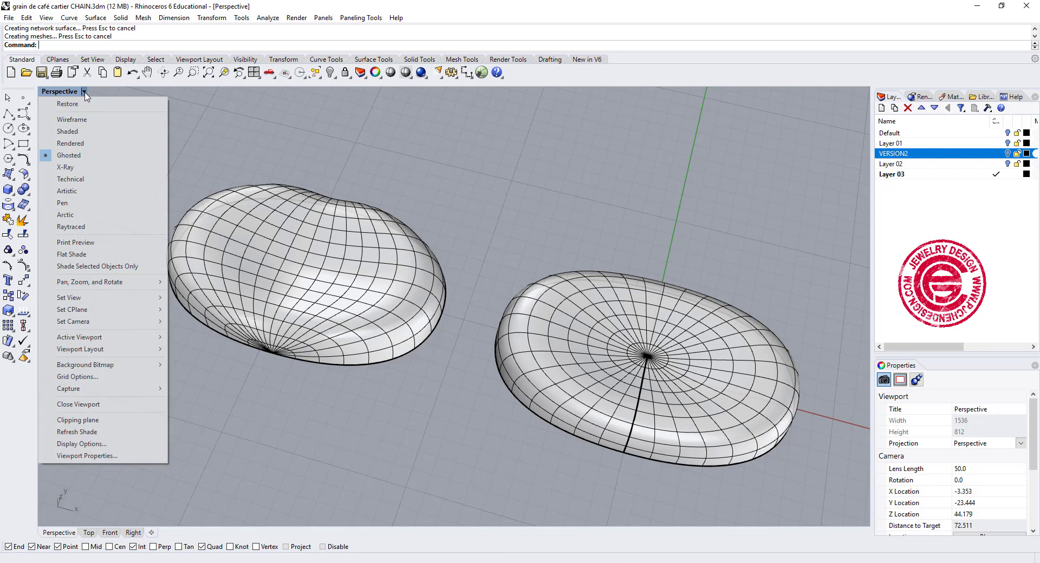
click(84, 144)
right_drag(550, 482, 477, 309)
right_drag(621, 402, 671, 368)
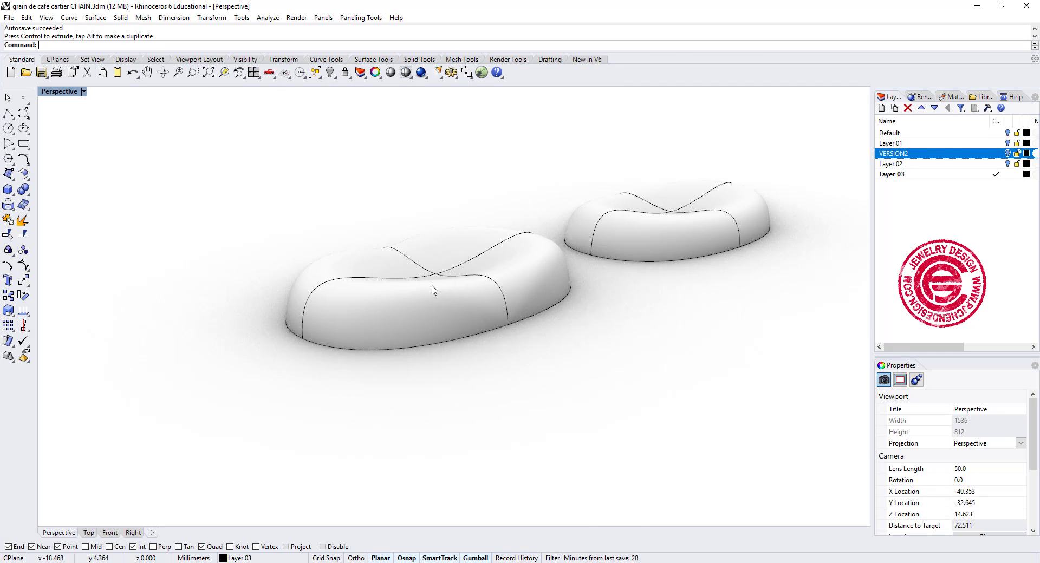
scroll(509, 310, up, 2)
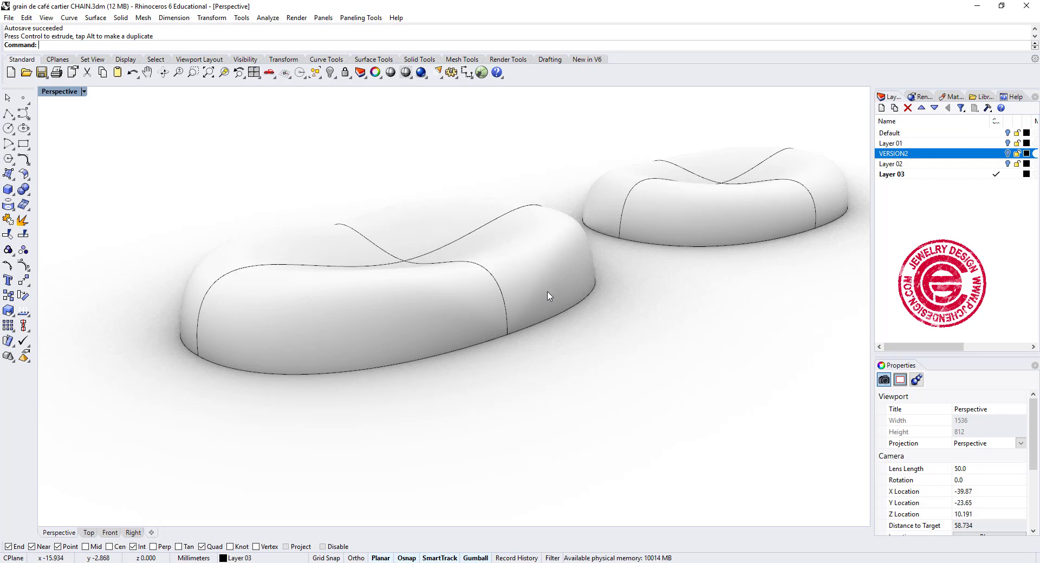
mouse_move(547, 269)
right_down()
mouse_move(719, 323)
mouse_move(634, 295)
right_up()
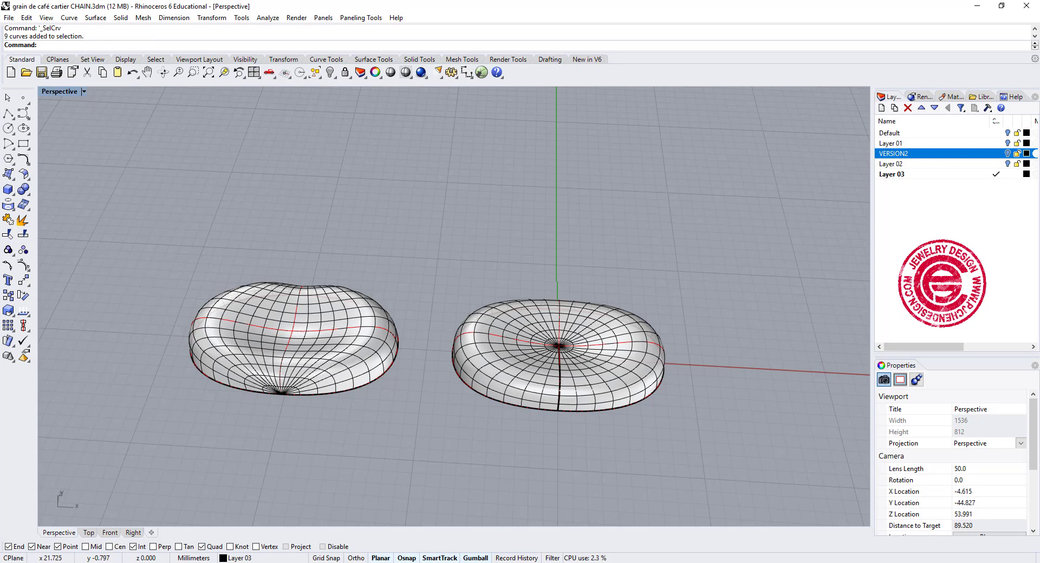
Move both network surfaces together in the positive Y direction, clear of their red construction curves
scroll(331, 356, up, 3)
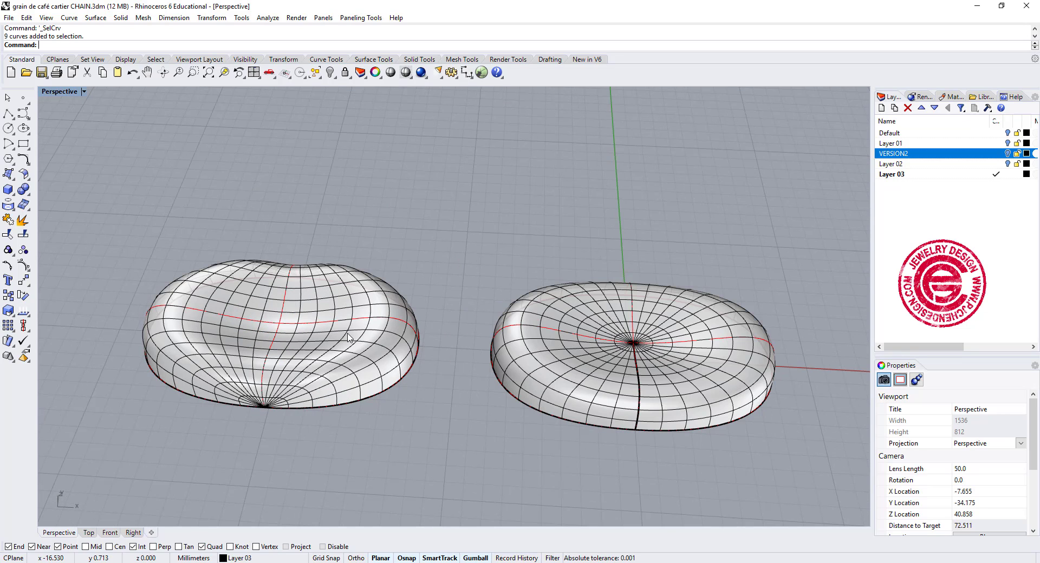
click(350, 364)
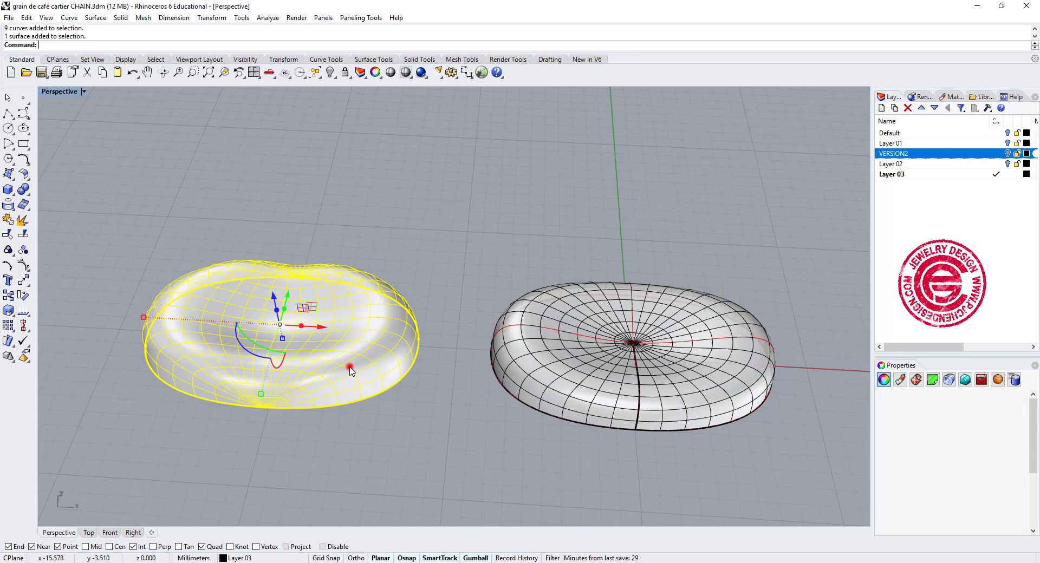
shift+click(599, 399)
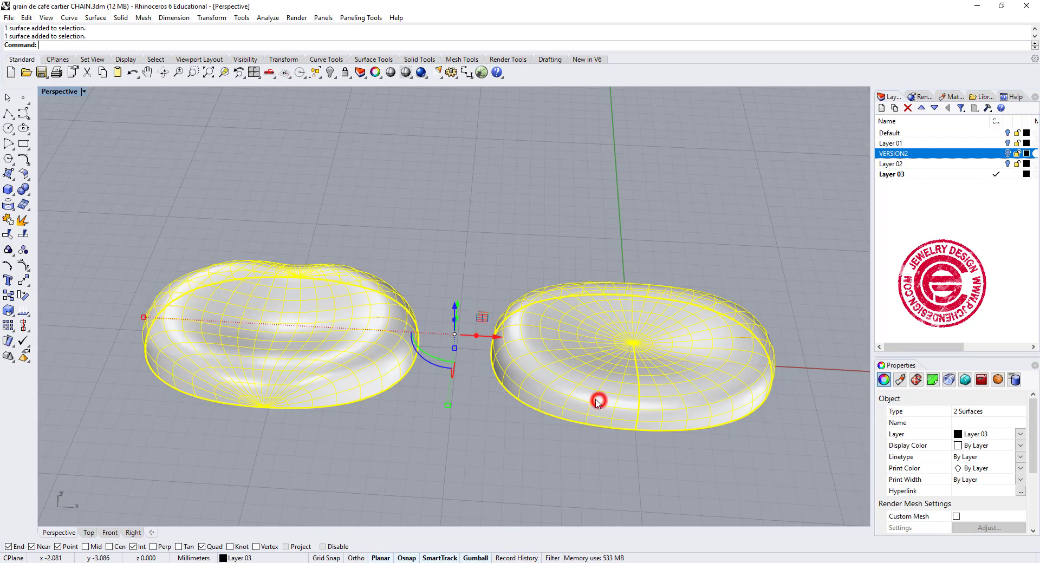
right_drag(473, 316, 461, 308)
drag(462, 312, 466, 305)
click(412, 456)
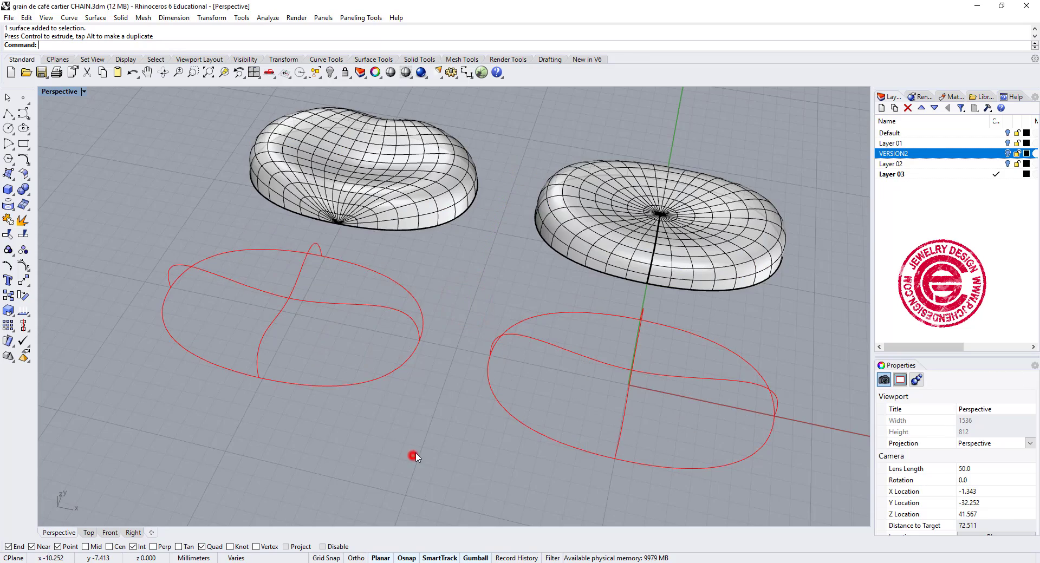
Review the first bean's split outline and uncut profile curves, and inspect where its surface isocurves converge at the edge
right_drag(413, 456, 467, 402)
shift+right_drag(454, 361, 435, 364)
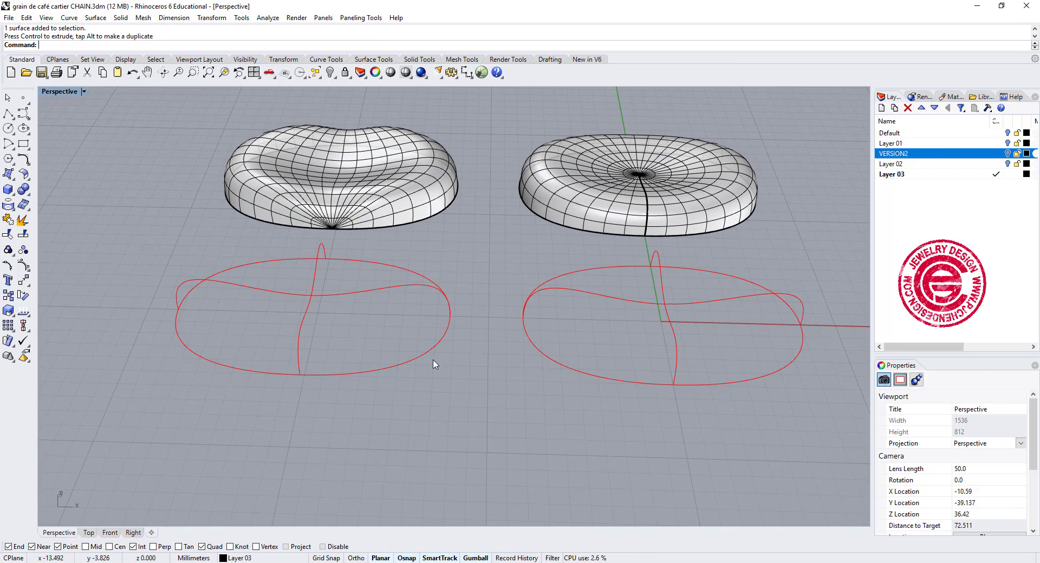
click(424, 359)
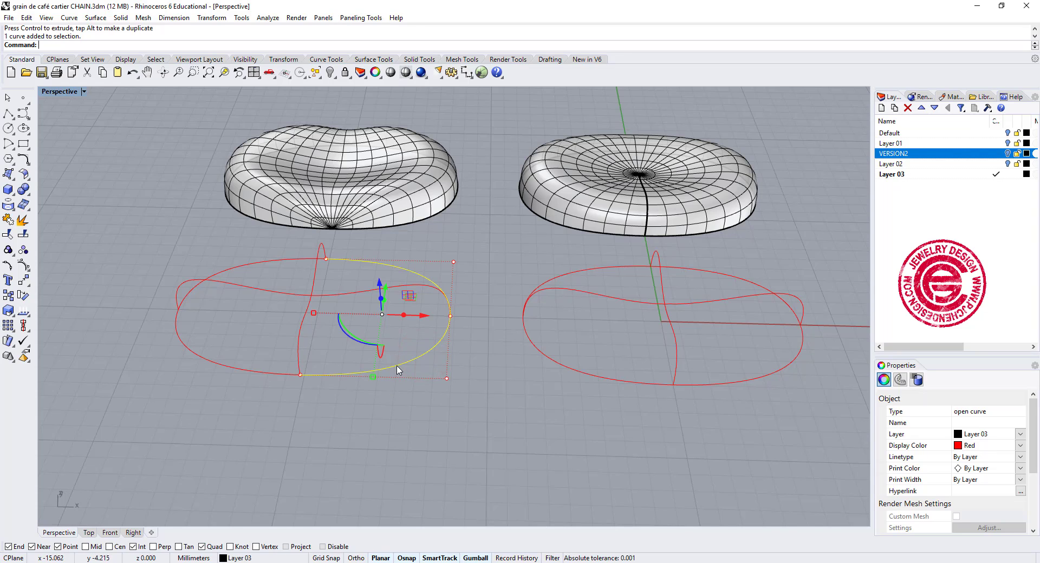
click(299, 334)
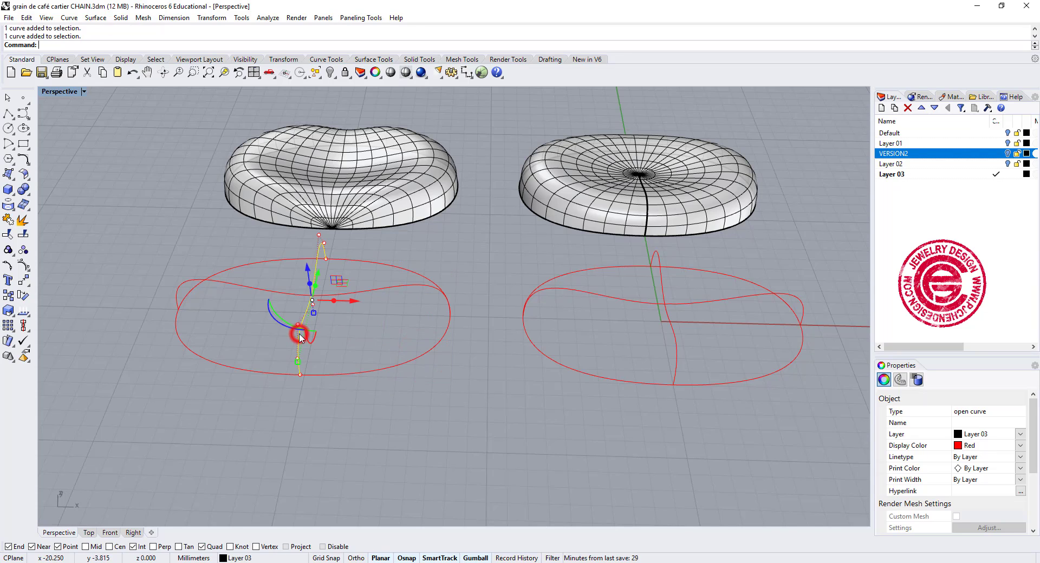
click(228, 366)
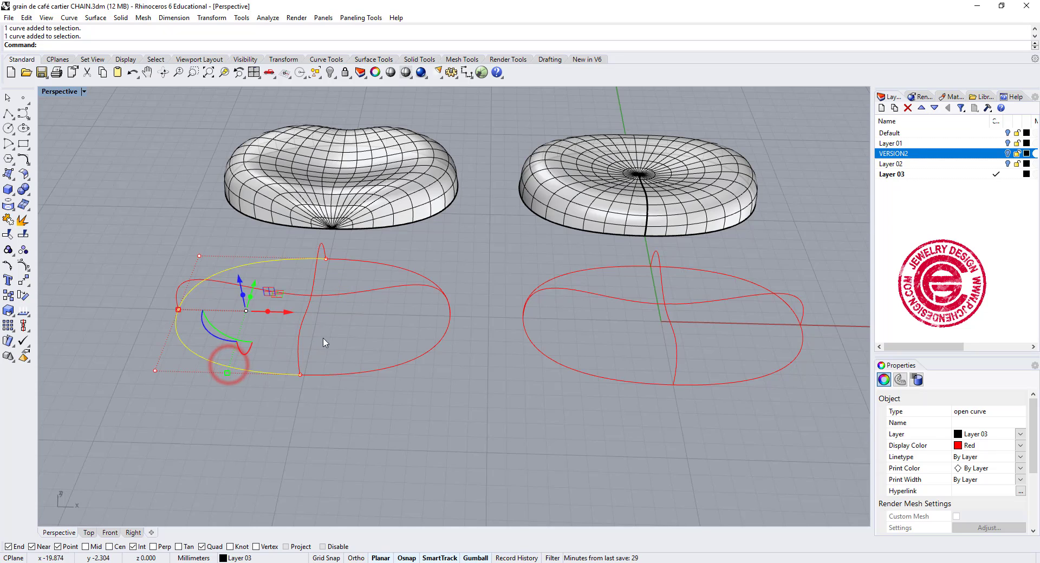
click(341, 330)
click(415, 285)
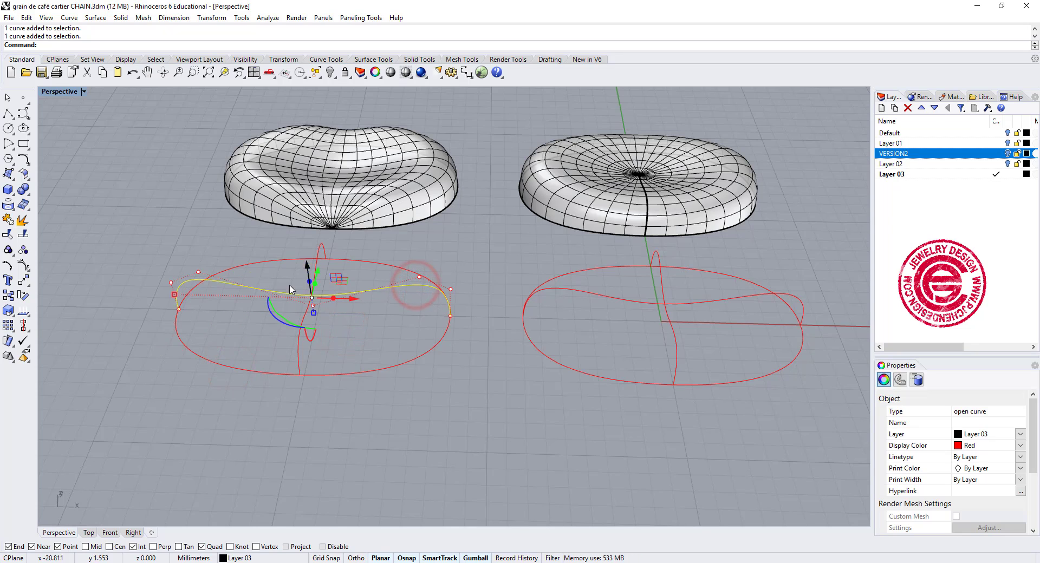
click(320, 436)
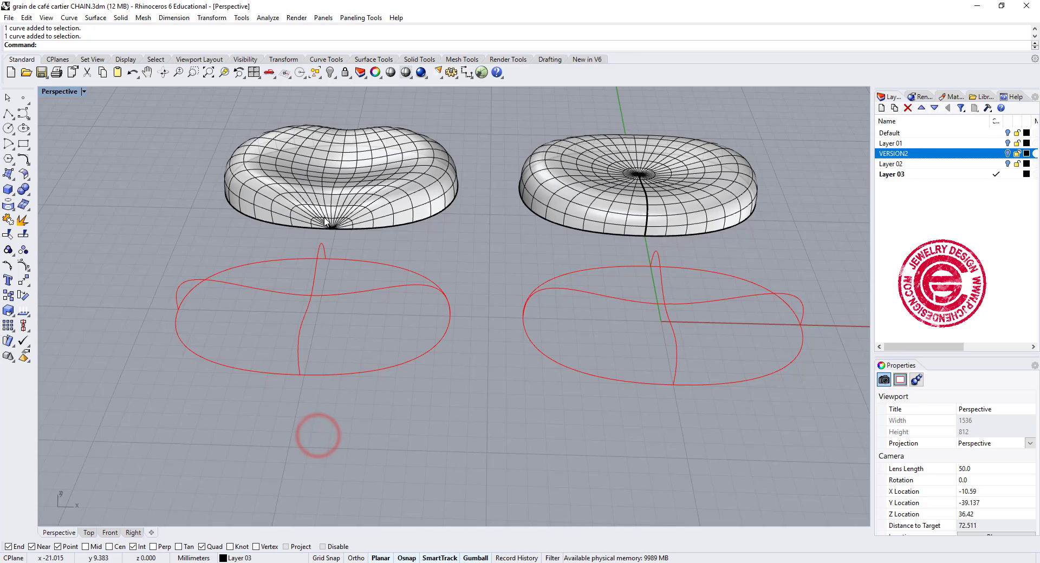
scroll(341, 225, up, 5)
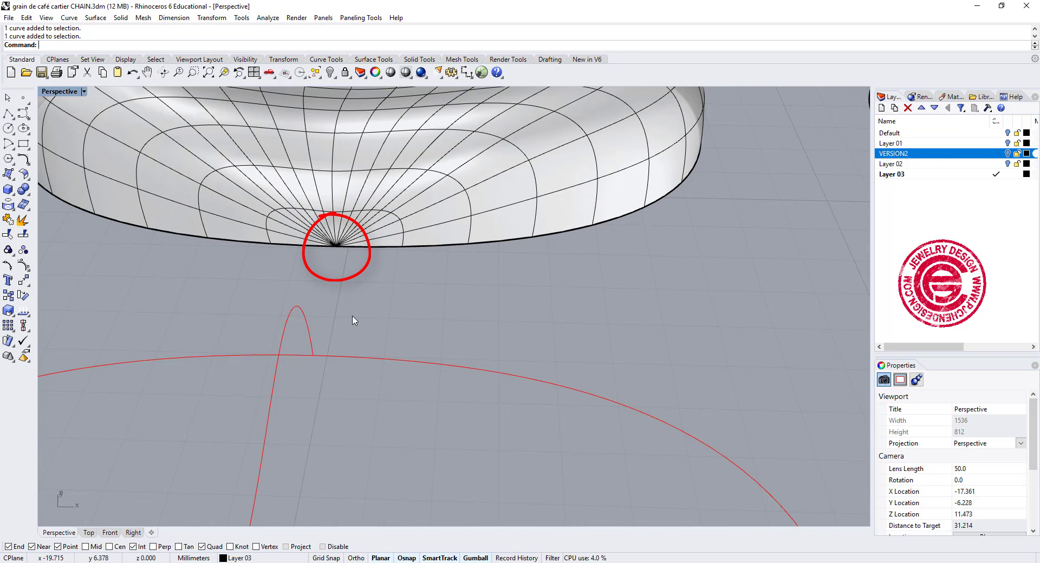
scroll(370, 341, down, 10)
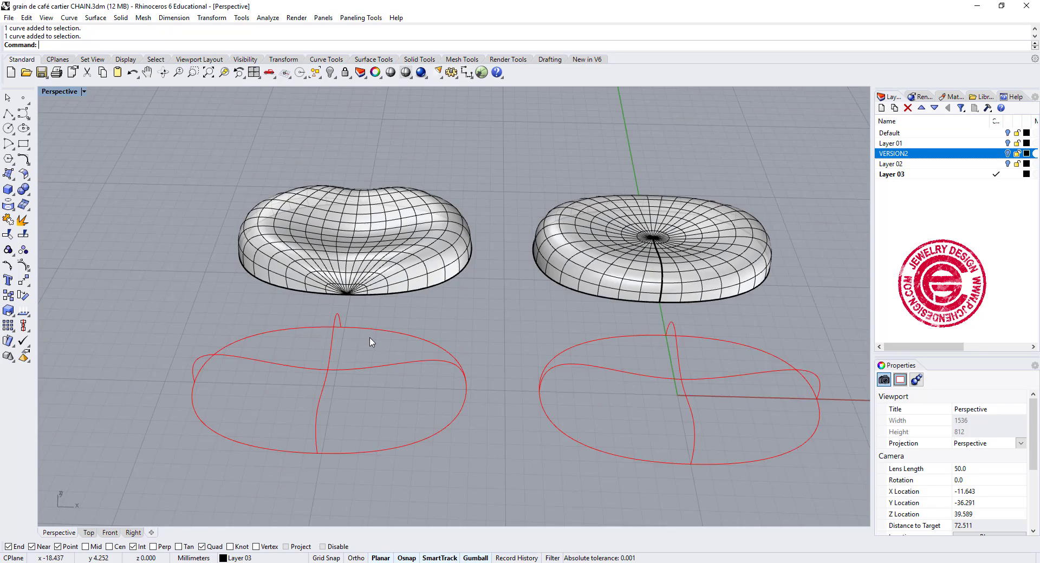
Review the second bean's construction curves, checking the closed outline and the split crosswise and lengthwise profiles
shift+right_drag(762, 379, 582, 363)
scroll(496, 360, up, 2)
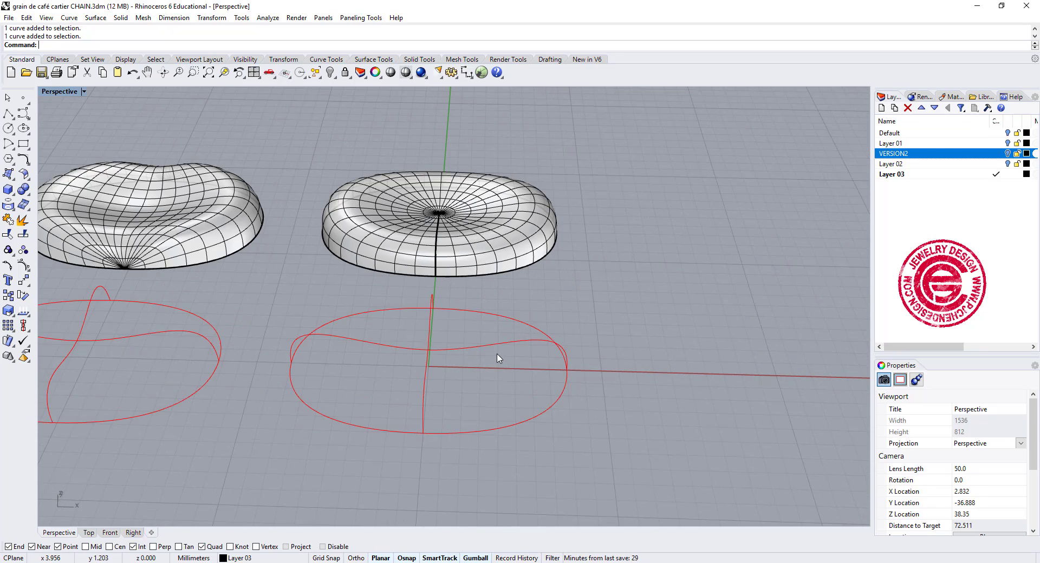
click(544, 416)
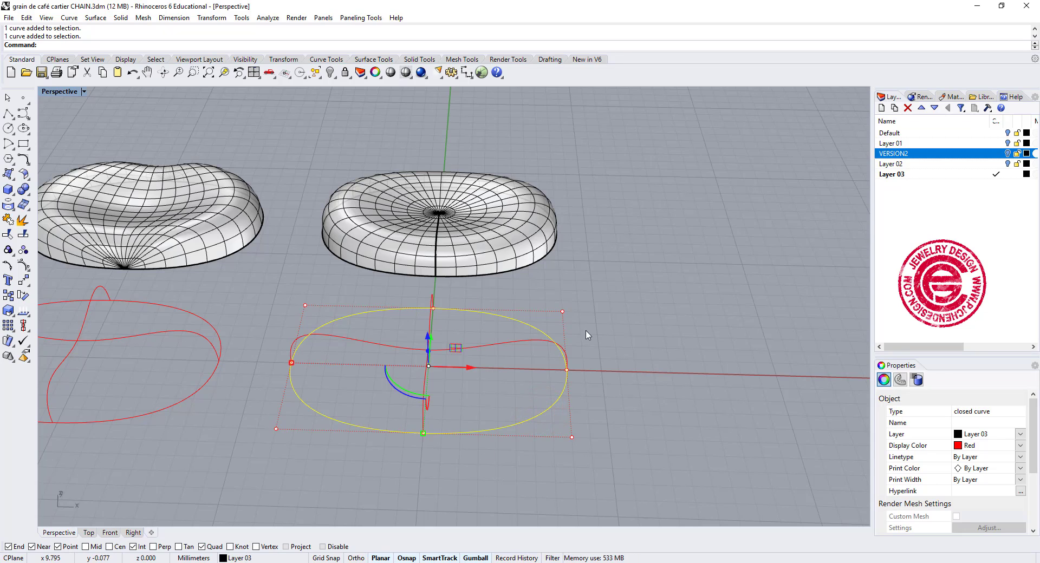
click(484, 399)
click(420, 392)
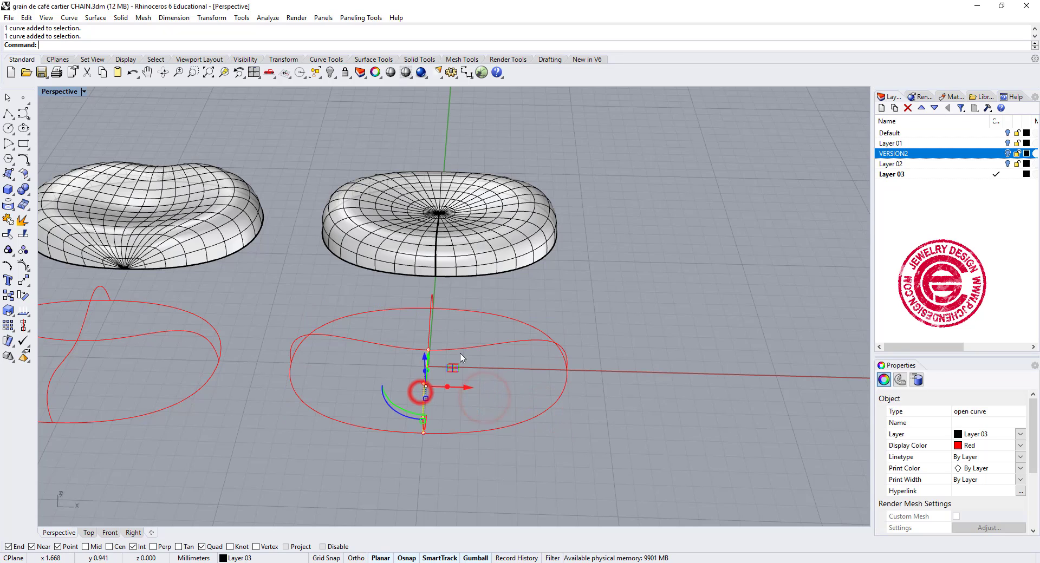
click(464, 349)
click(428, 321)
click(382, 344)
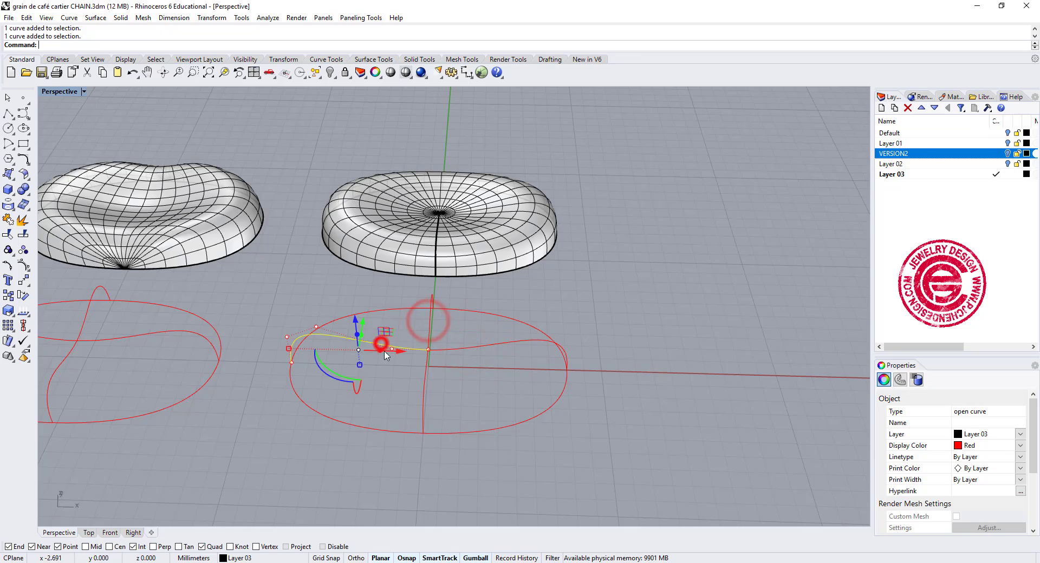
click(636, 389)
Compare the isocurve convergence at the second bean's centre with that on the first bean's edge
right_drag(636, 389, 637, 455)
shift+right_drag(538, 274, 622, 284)
scroll(553, 325, up, 5)
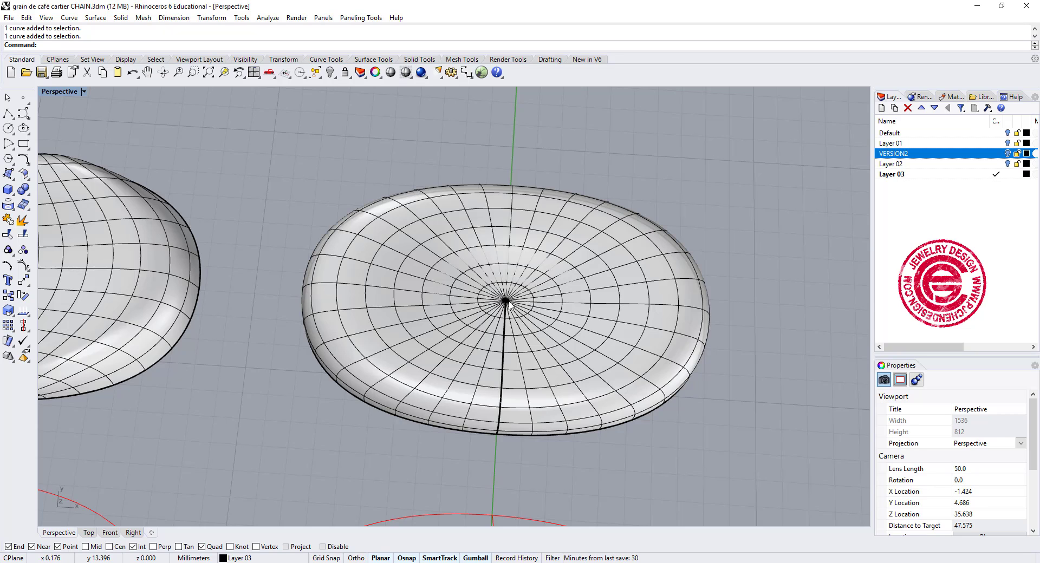
scroll(508, 305, down, 3)
mouse_move(507, 304)
right_down()
mouse_move(673, 285)
mouse_move(519, 323)
mouse_move(471, 322)
mouse_move(476, 292)
mouse_move(531, 320)
mouse_move(587, 301)
mouse_move(513, 324)
right_up()
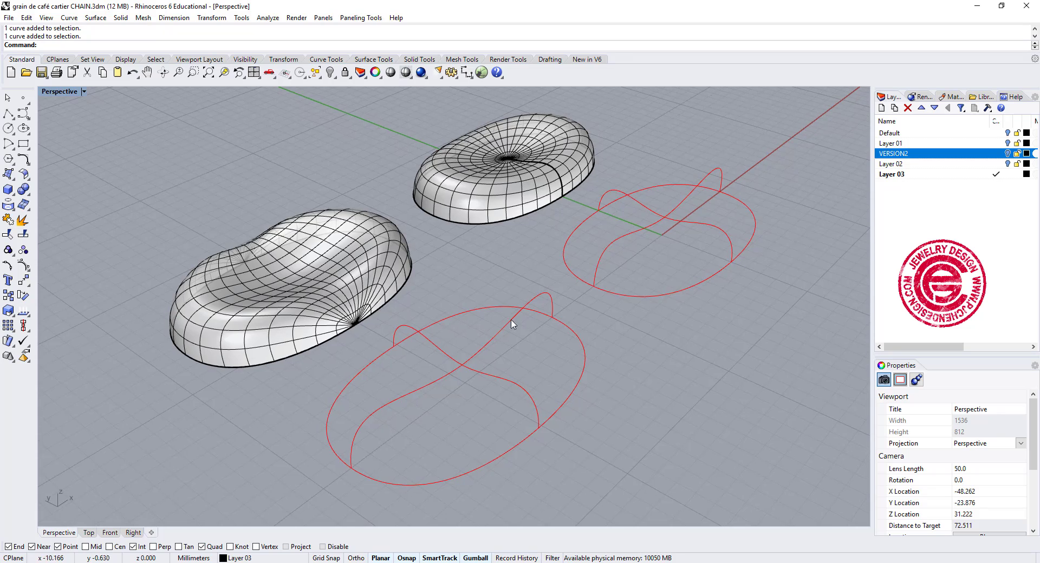
scroll(355, 325, up, 4)
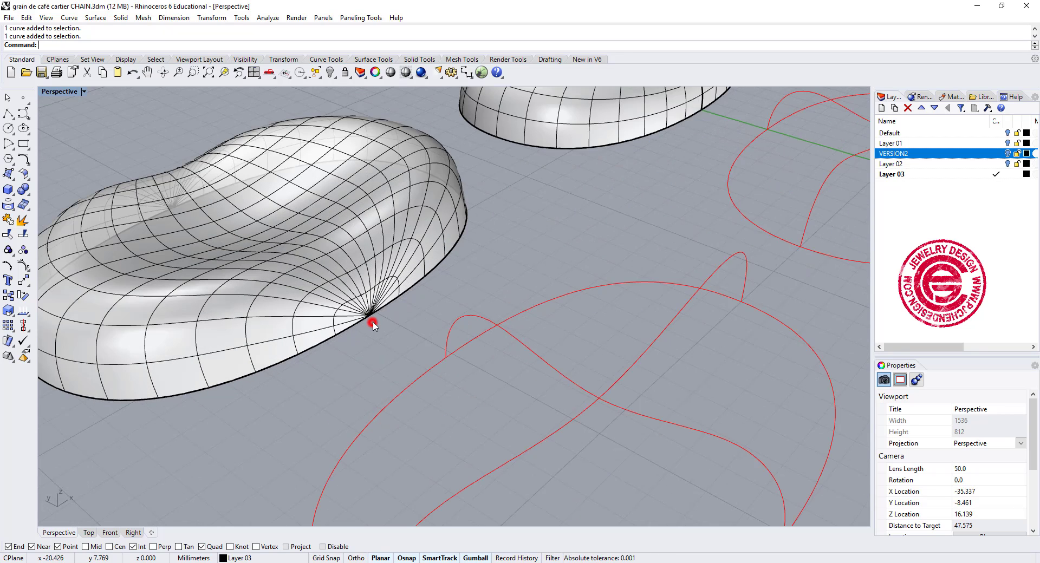
Turn on the control points of the second bean's surface
scroll(373, 324, up, 4)
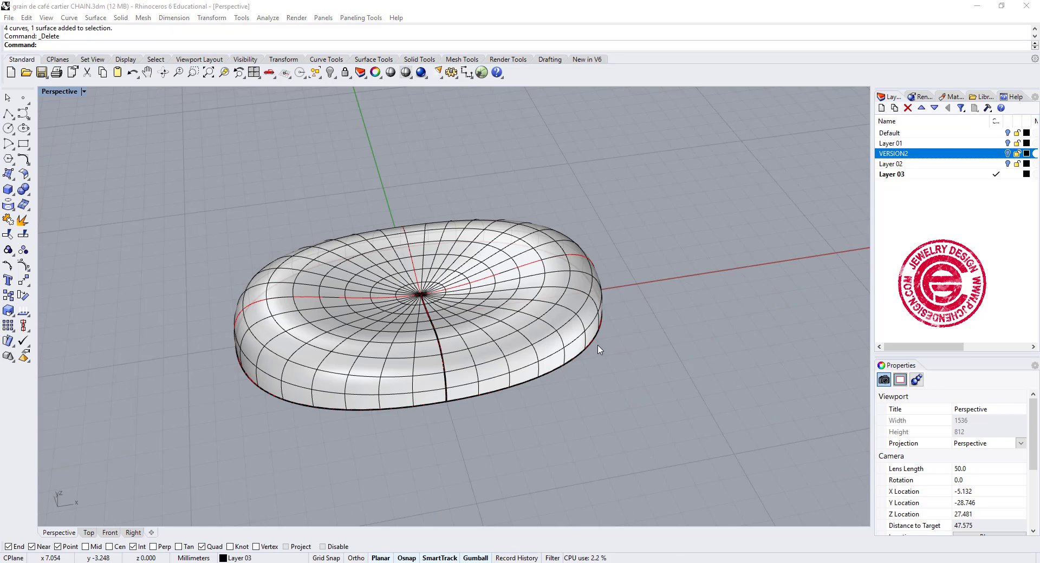
right_drag(451, 327, 574, 290)
scroll(569, 265, up, 5)
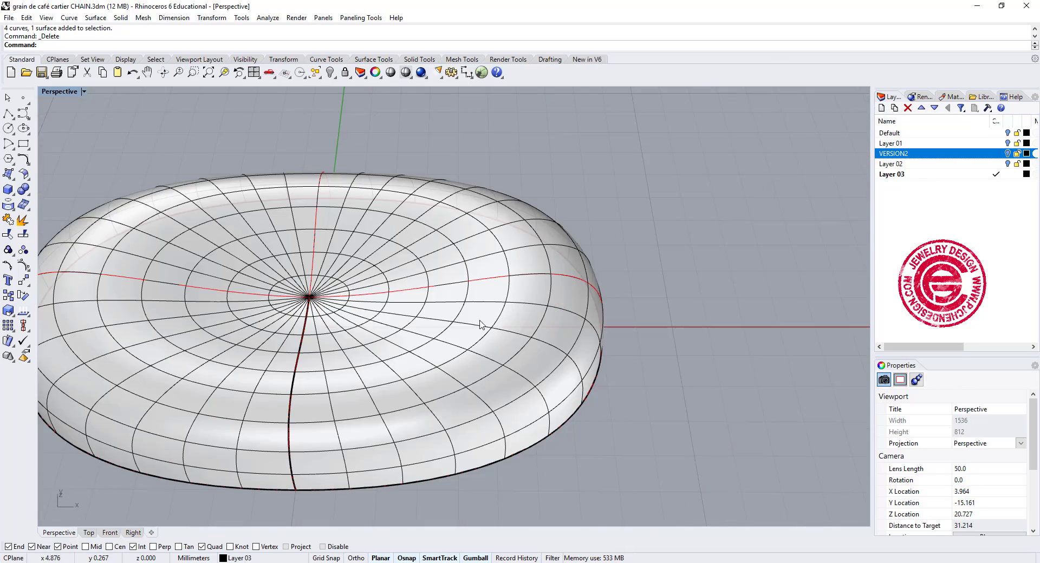
right_drag(480, 324, 580, 268)
click(580, 268)
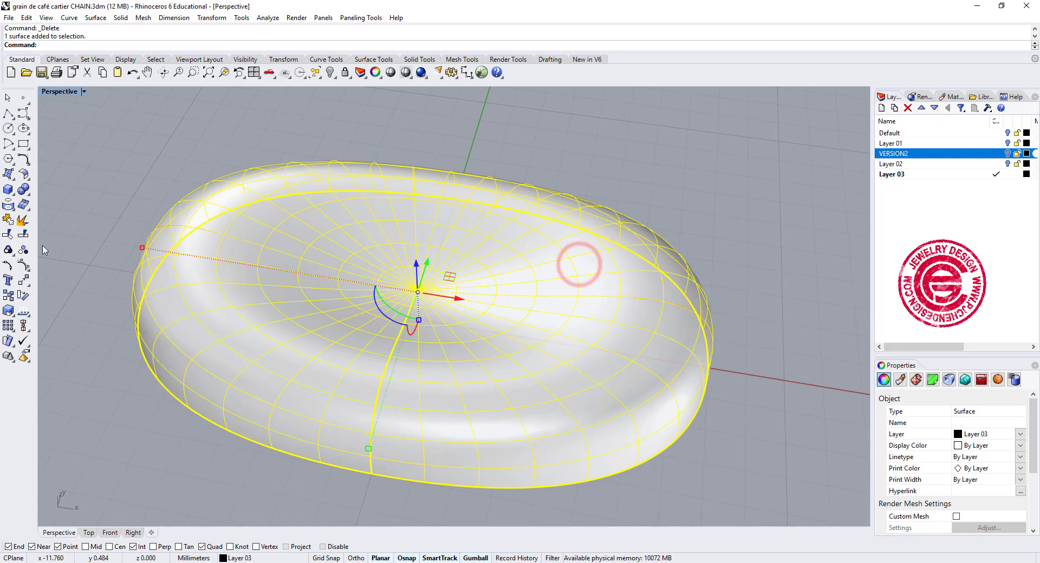
click(25, 264)
In the Top view, select a three-by-three group of surface control points astride the Y axis on the bean's positive-Y side
double_click(47, 91)
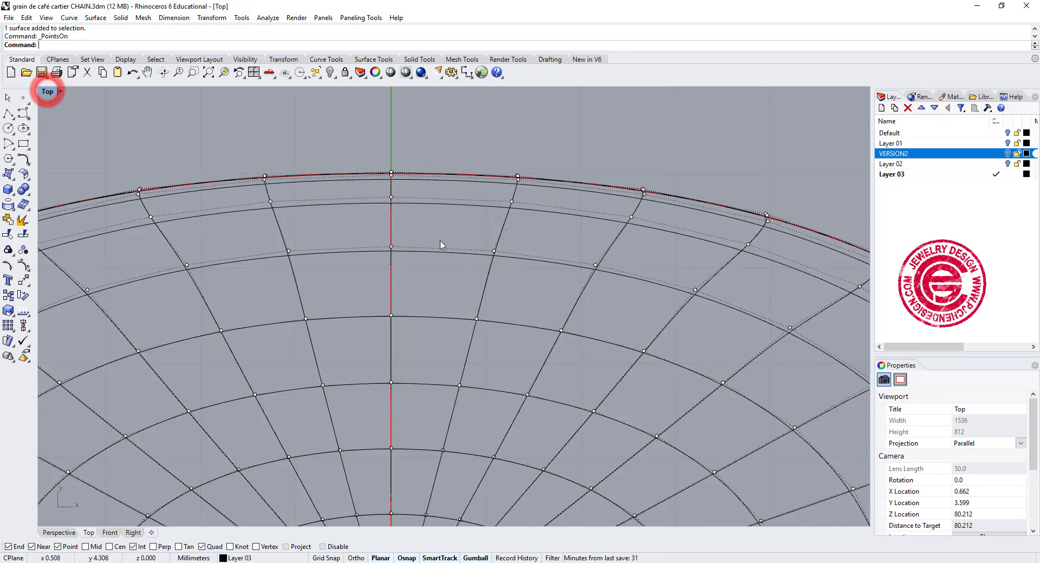
scroll(441, 244, down, 6)
right_drag(441, 245, 439, 211)
drag(336, 198, 476, 287)
ctrl+drag(317, 272, 359, 294)
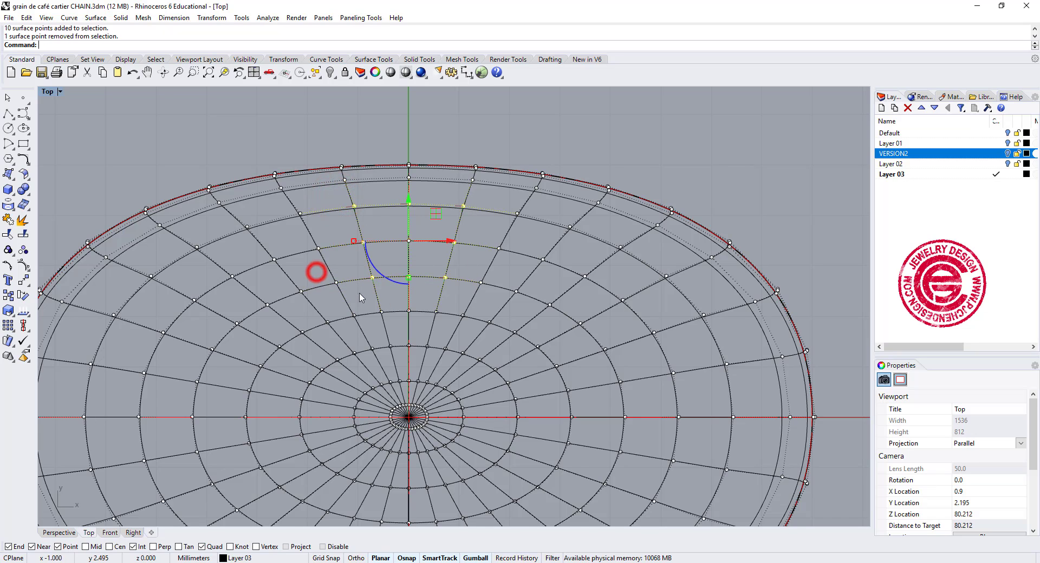
Add the matching three-by-three group of control points on the bean's negative-Y side to the selection
scroll(369, 305, down, 4)
right_drag(383, 441, 399, 329)
scroll(394, 353, up, 2)
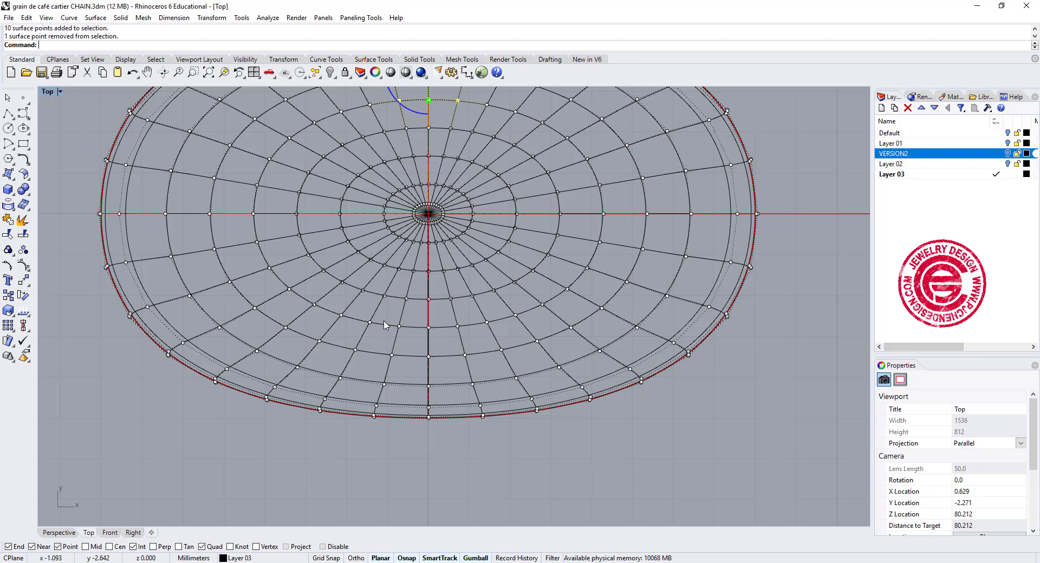
shift+drag(384, 324, 479, 380)
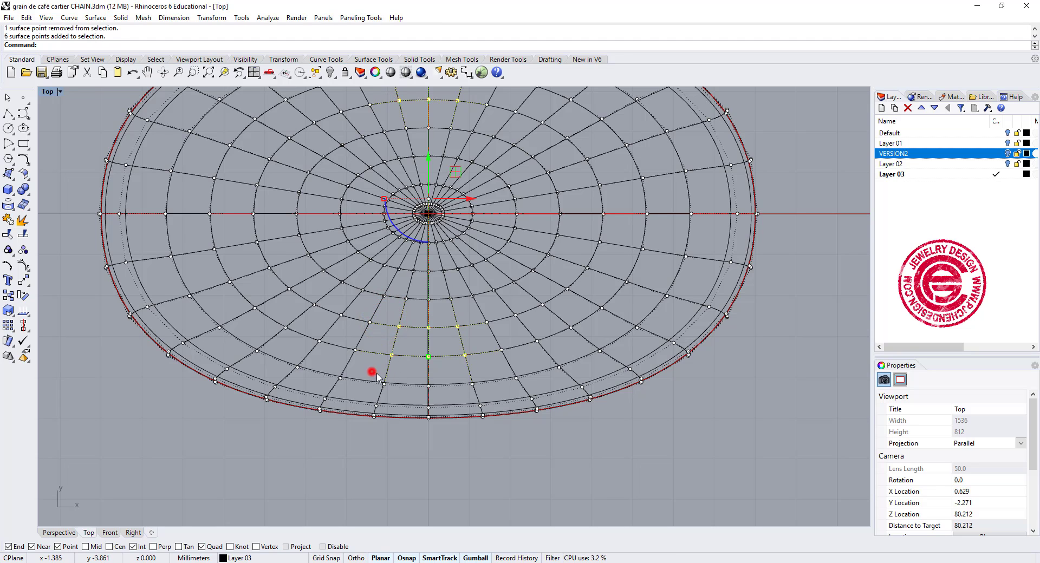
shift+drag(376, 373, 498, 404)
scroll(488, 379, down, 3)
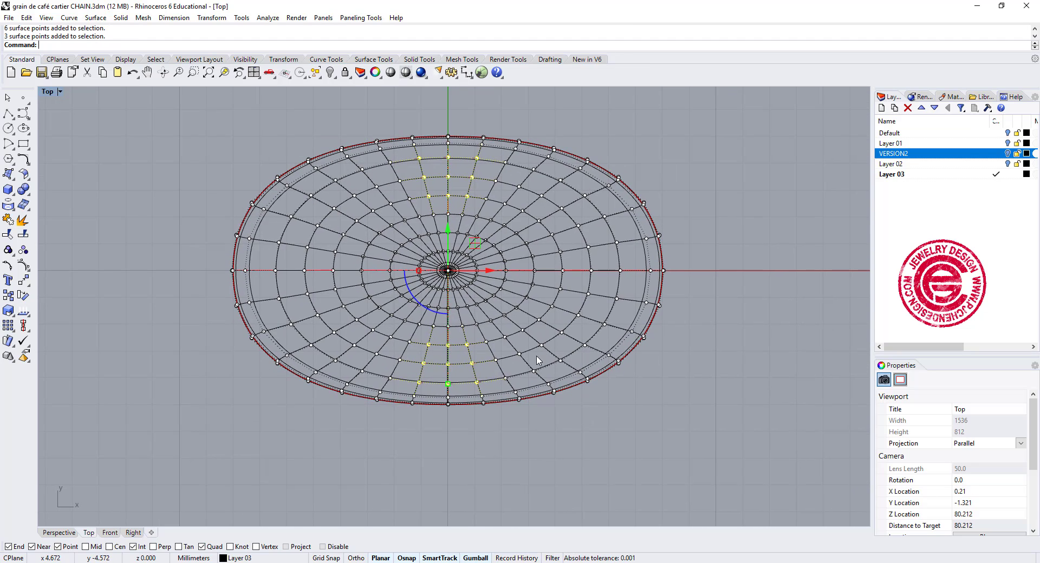
Raise both selected control-point groups slightly in the Z direction using the Right view, and clear the selection
double_click(48, 91)
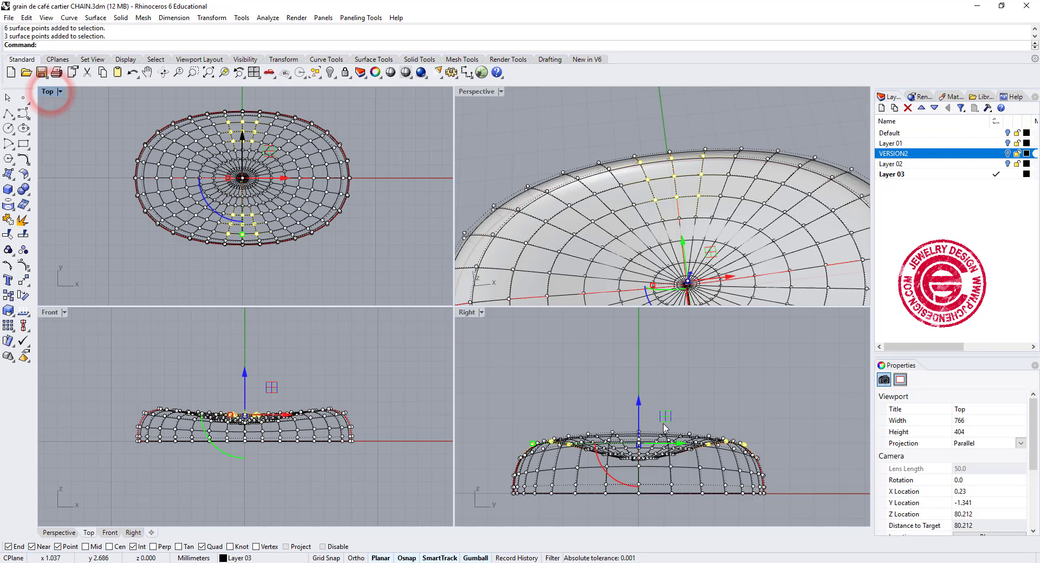
drag(638, 405, 640, 397)
click(682, 360)
scroll(688, 215, down, 5)
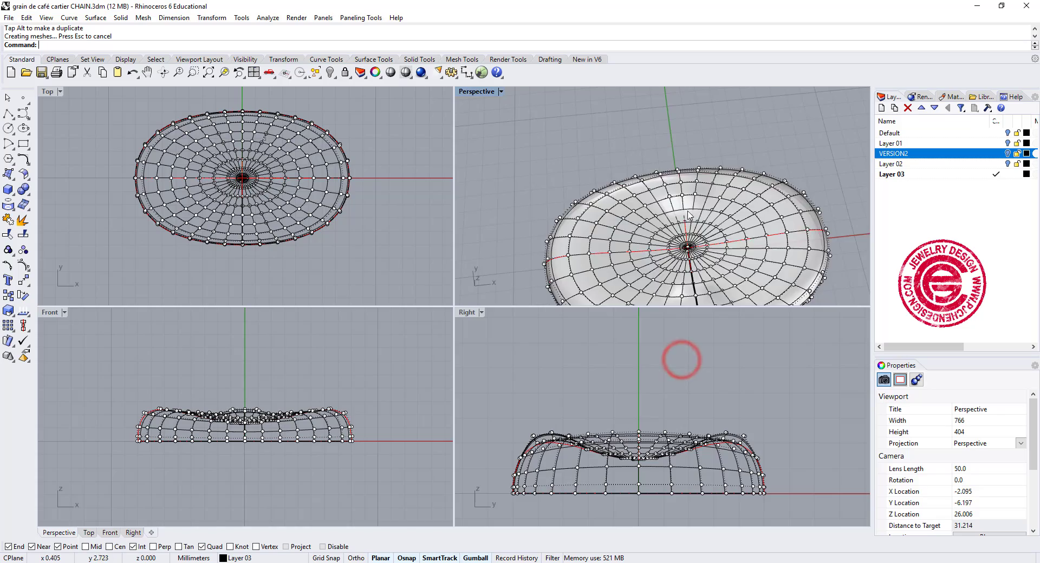
Inspect the bumps formed by the raised control points on both long sides, and undo the raise
right_drag(688, 215, 647, 190)
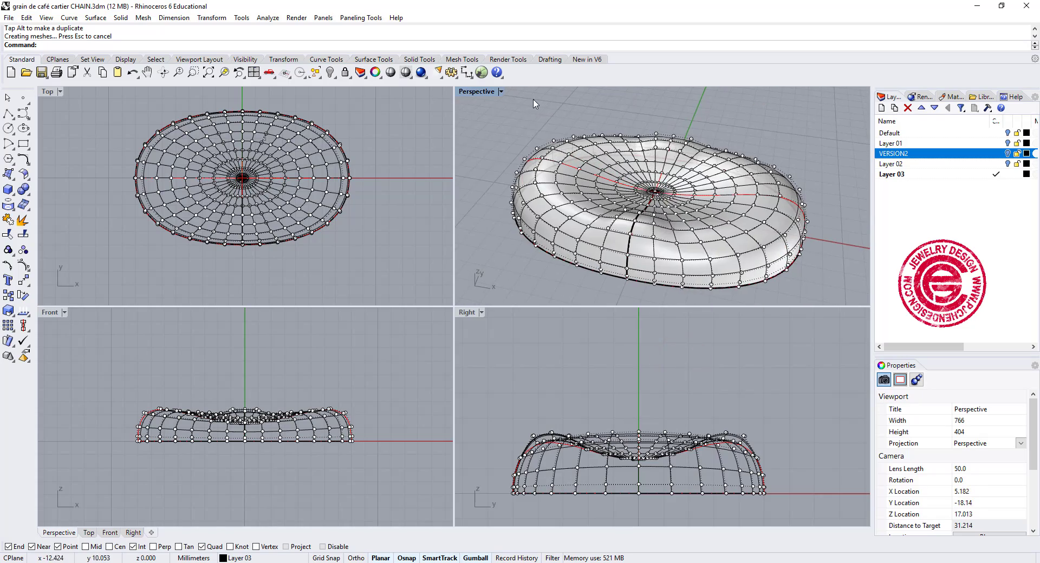
double_click(477, 91)
right_drag(490, 278, 471, 157)
scroll(470, 155, up, 3)
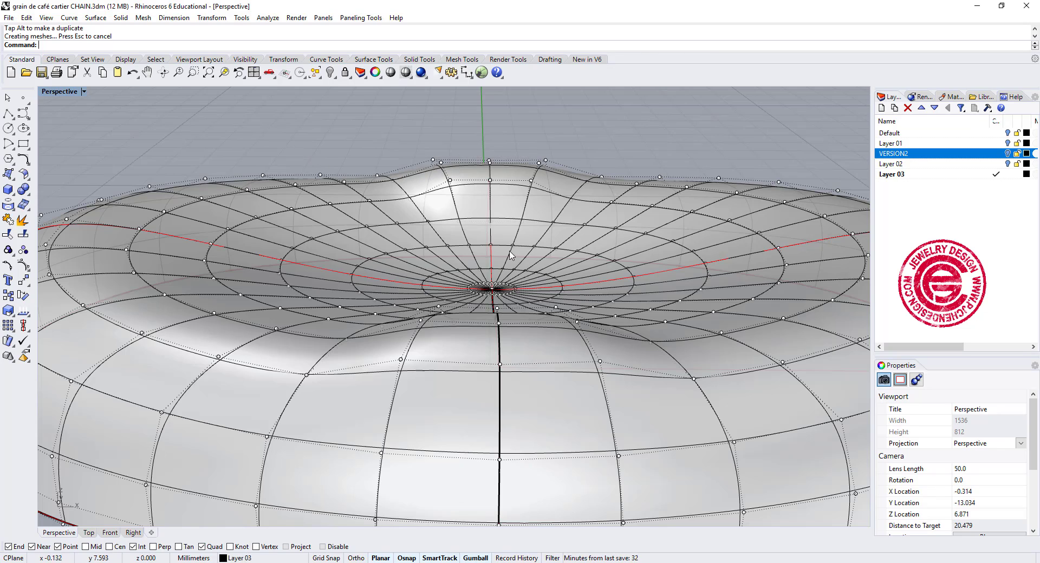
right_drag(509, 252, 562, 271)
scroll(561, 269, down, 2)
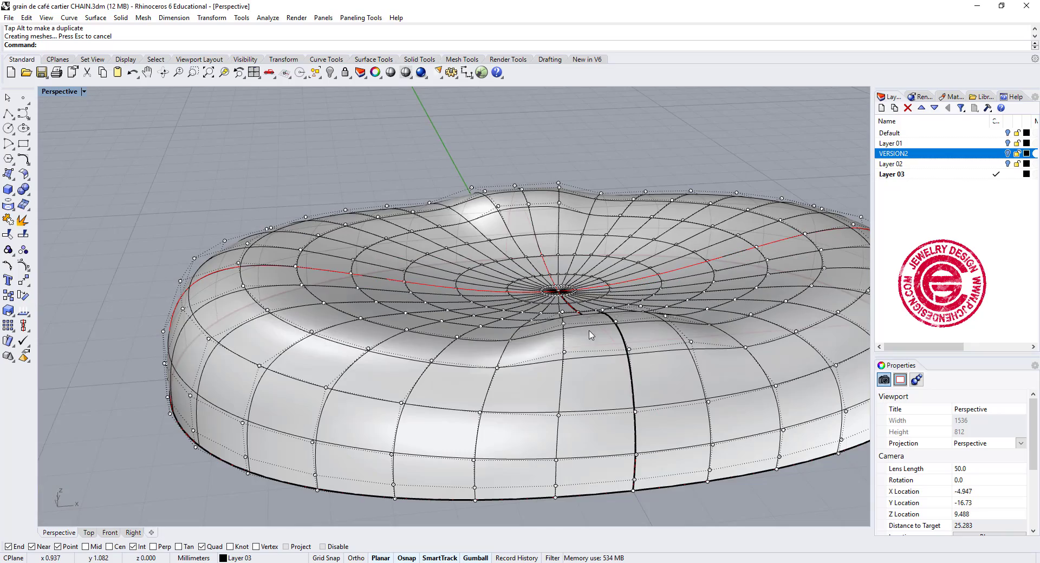
right_drag(590, 334, 611, 342)
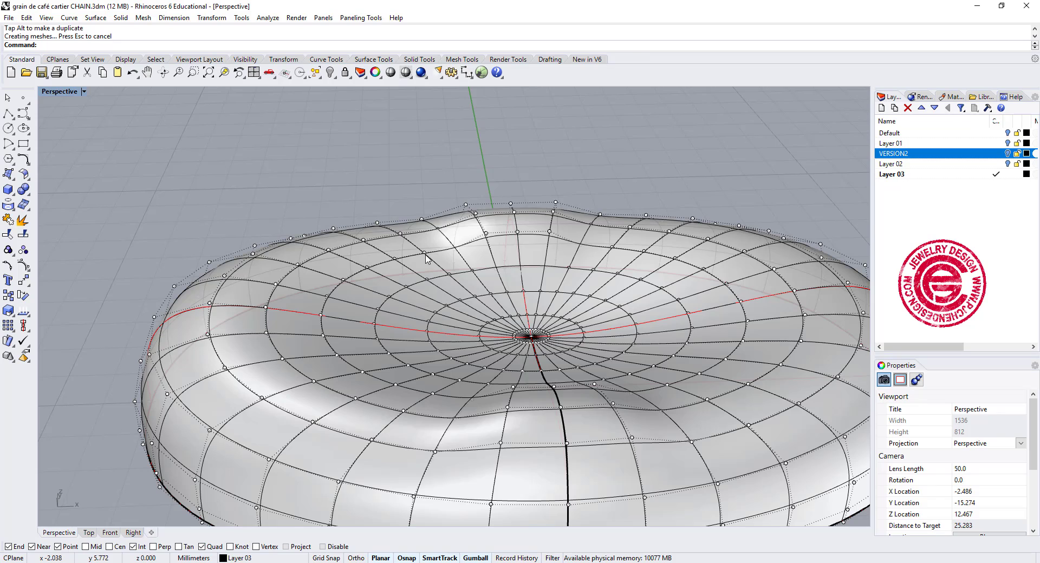
key(ctrl+z)
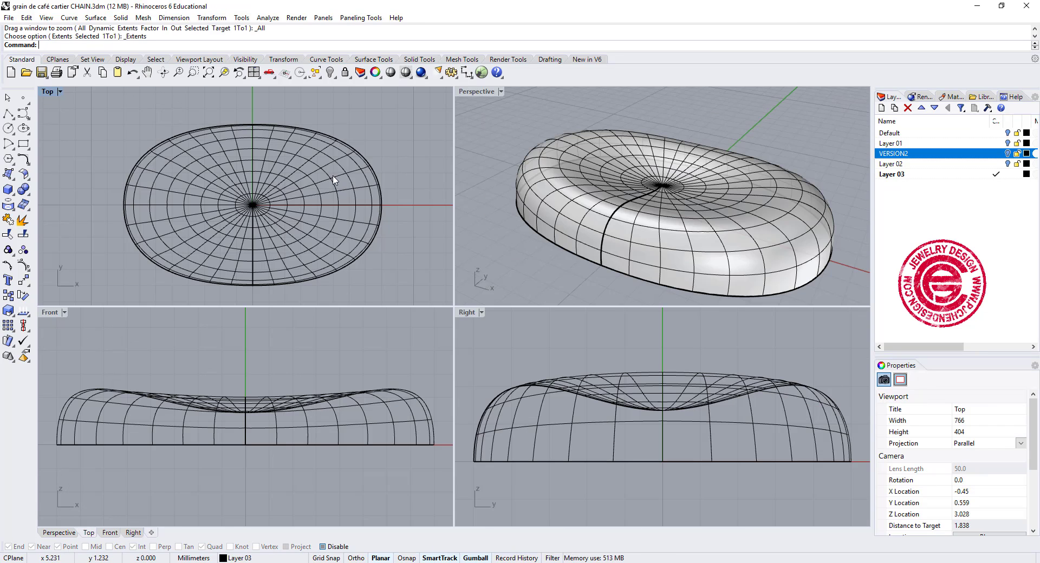
Select the bean surface's upper control points, leaving out the surface itself, its outline and the lowest rows around the base
right_drag(333, 177, 330, 167)
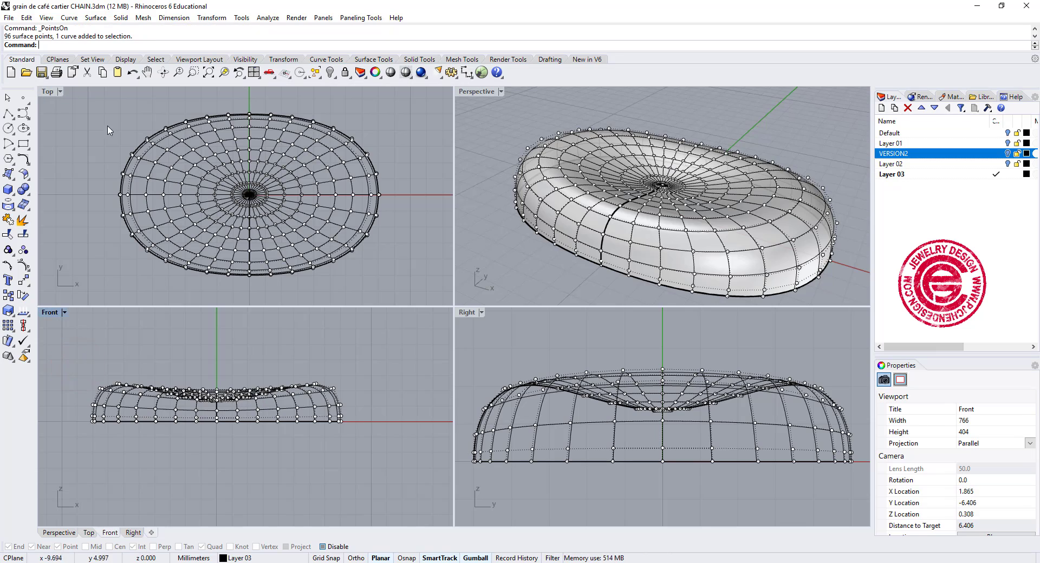
drag(92, 100, 450, 303)
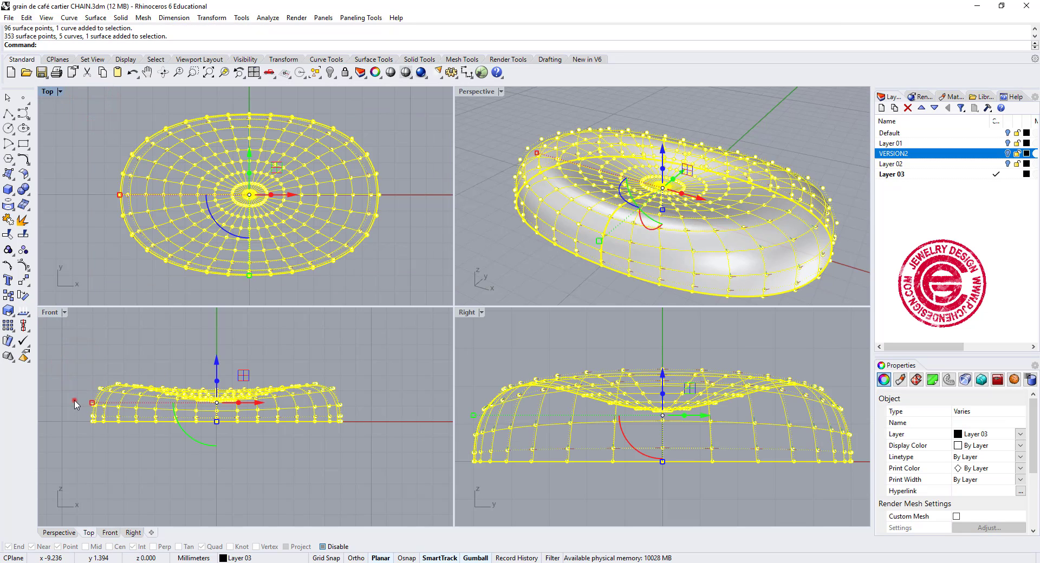
ctrl+drag(76, 402, 425, 490)
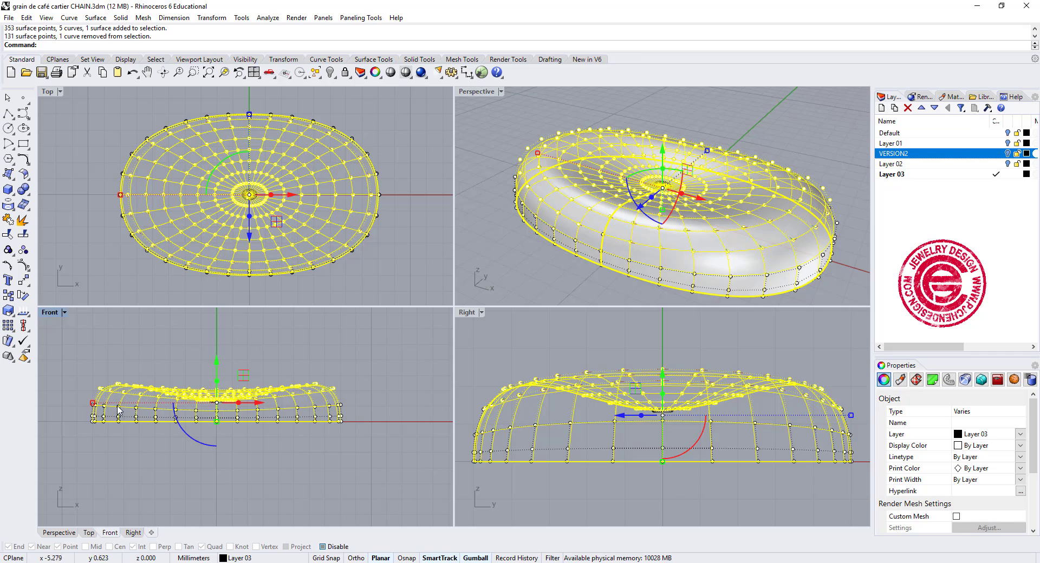
ctrl+drag(64, 404, 367, 468)
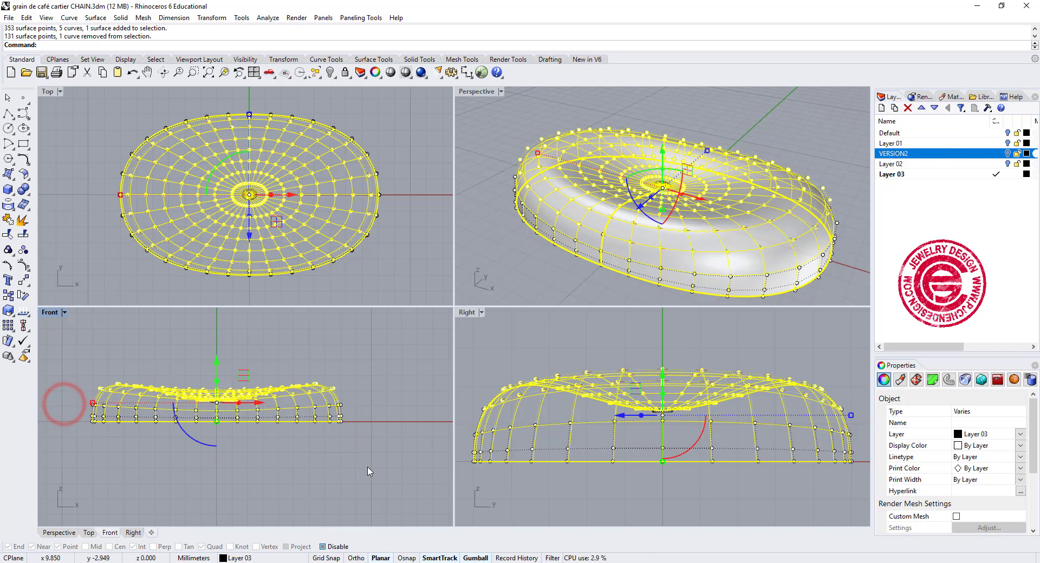
ctrl+click(336, 398)
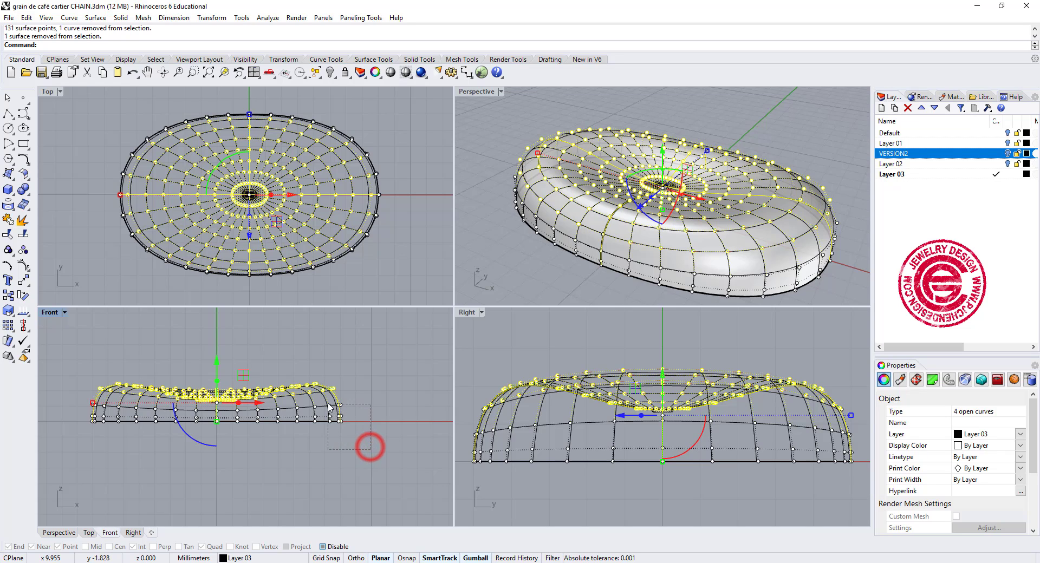
ctrl+drag(328, 404, 328, 401)
ctrl+drag(137, 449, 76, 408)
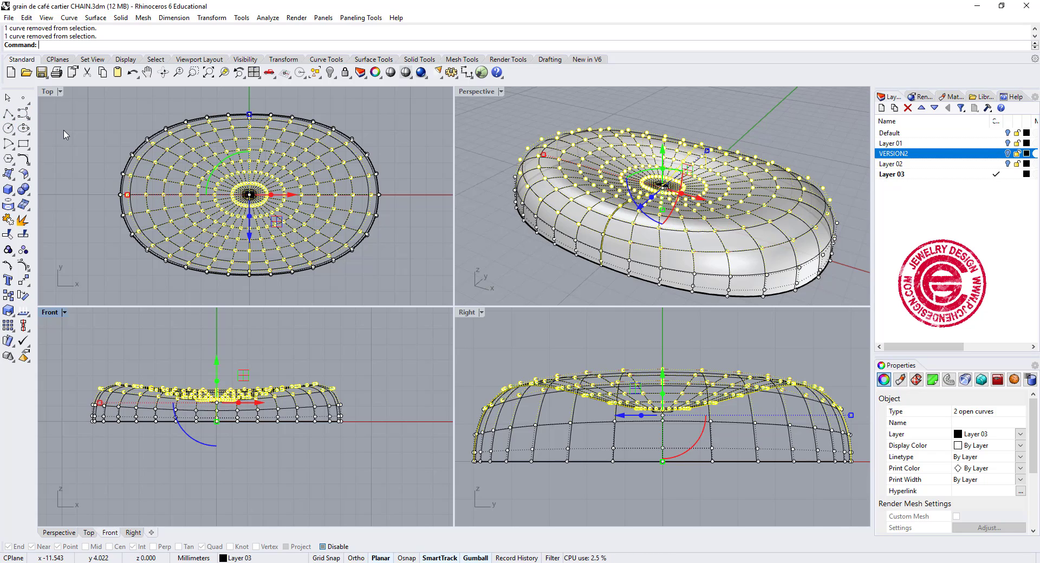
Start a SoftMove of the selected points from a Y-axis point about 3.4 mm from the origin, with a radius of about 3.5 mm
key(Return)
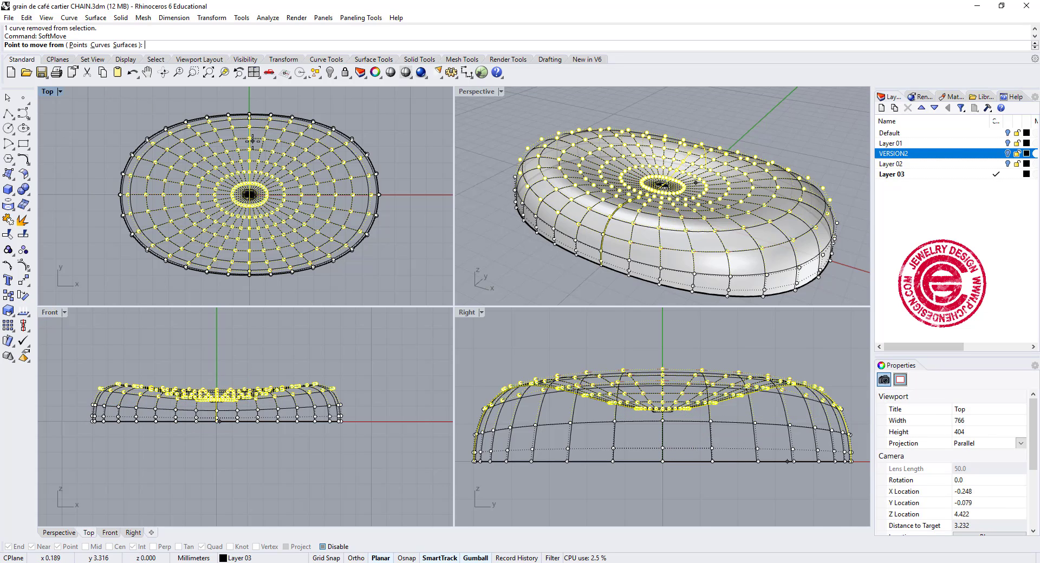
scroll(253, 141, up, 5)
right_drag(248, 161, 249, 194)
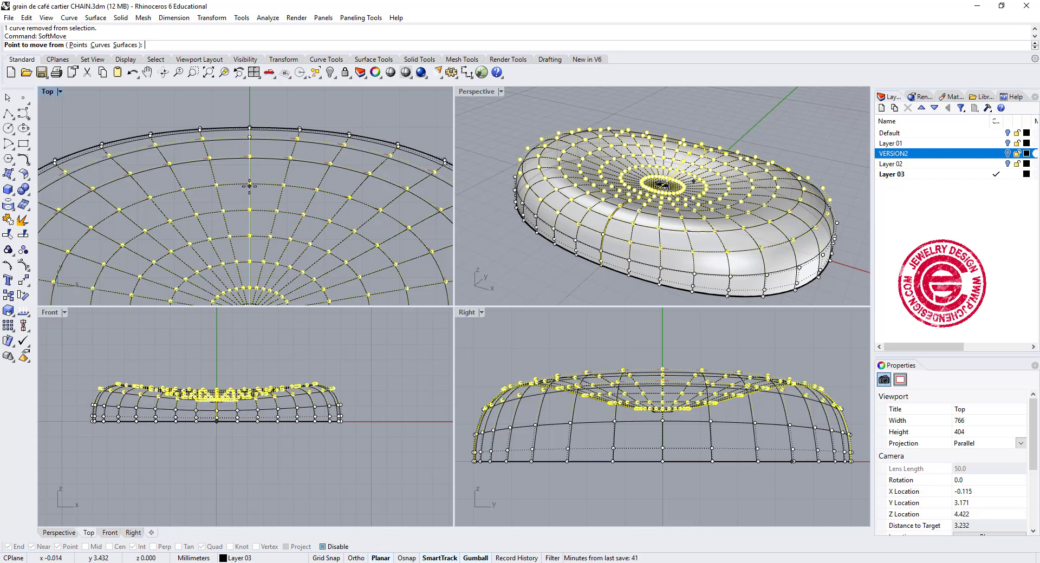
click(249, 185)
scroll(251, 189, down, 6)
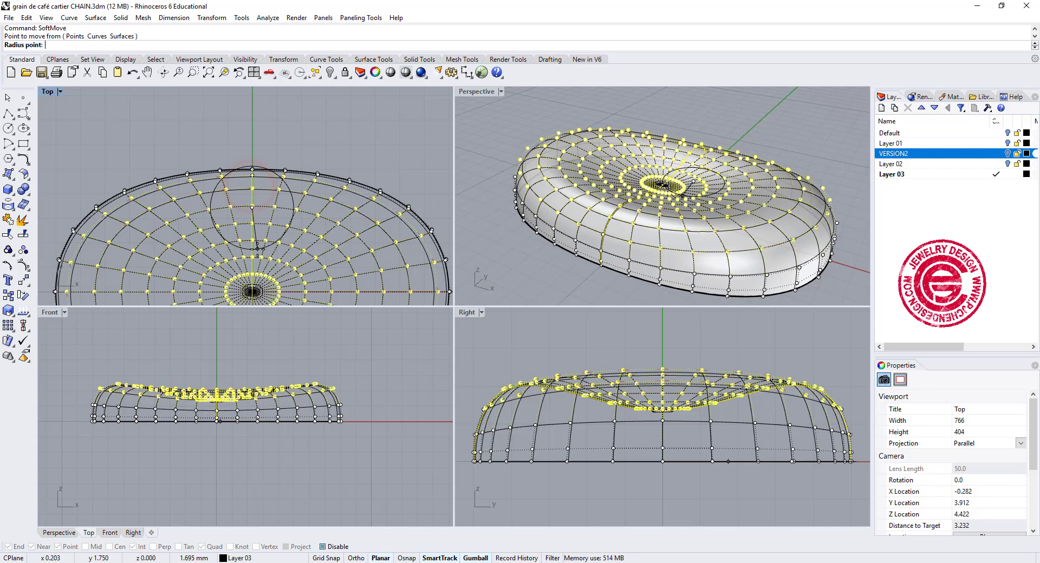
scroll(257, 251, down, 4)
scroll(254, 209, up, 6)
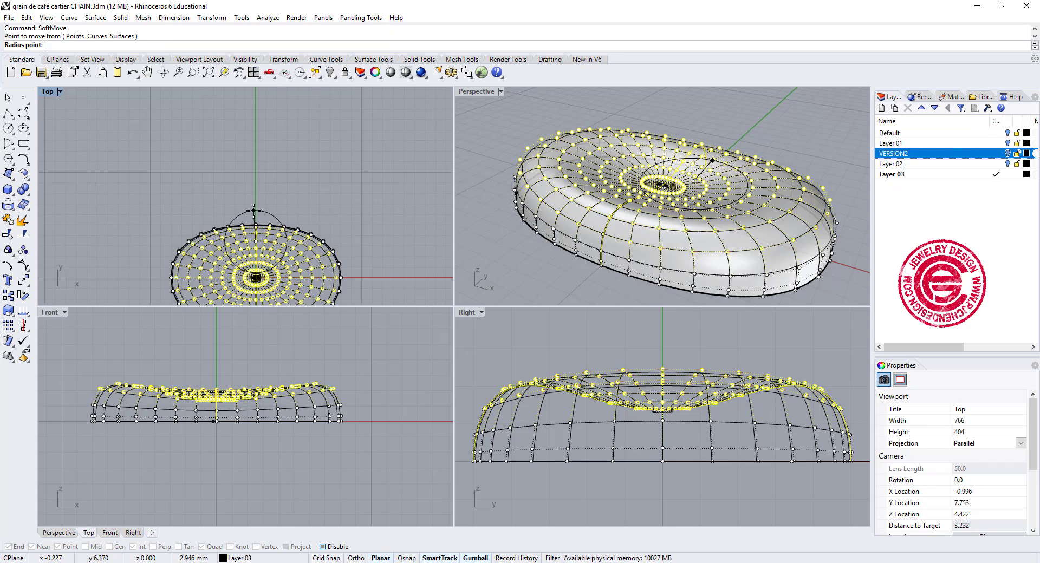
scroll(260, 203, up, 2)
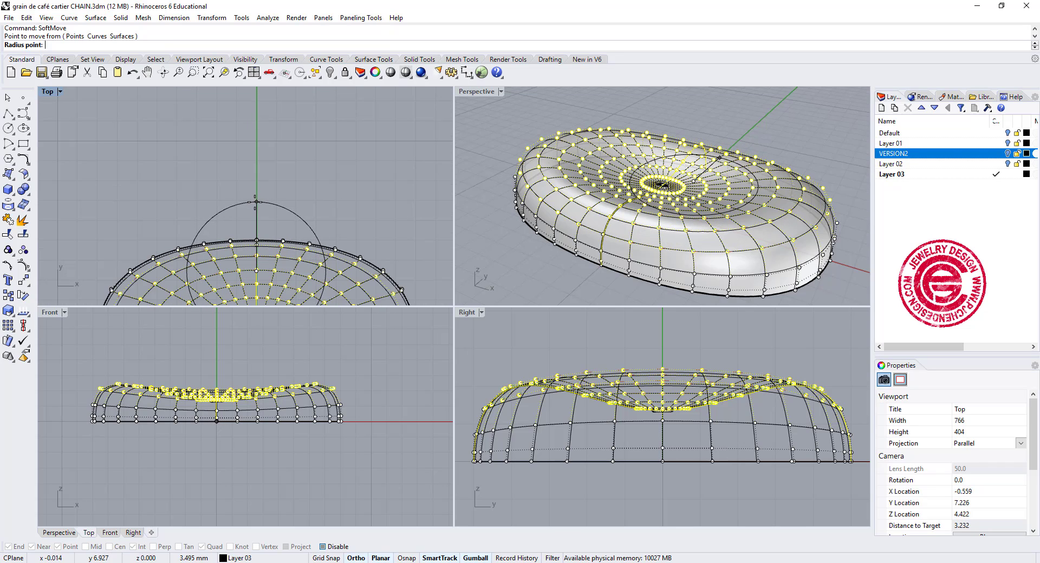
click(255, 202)
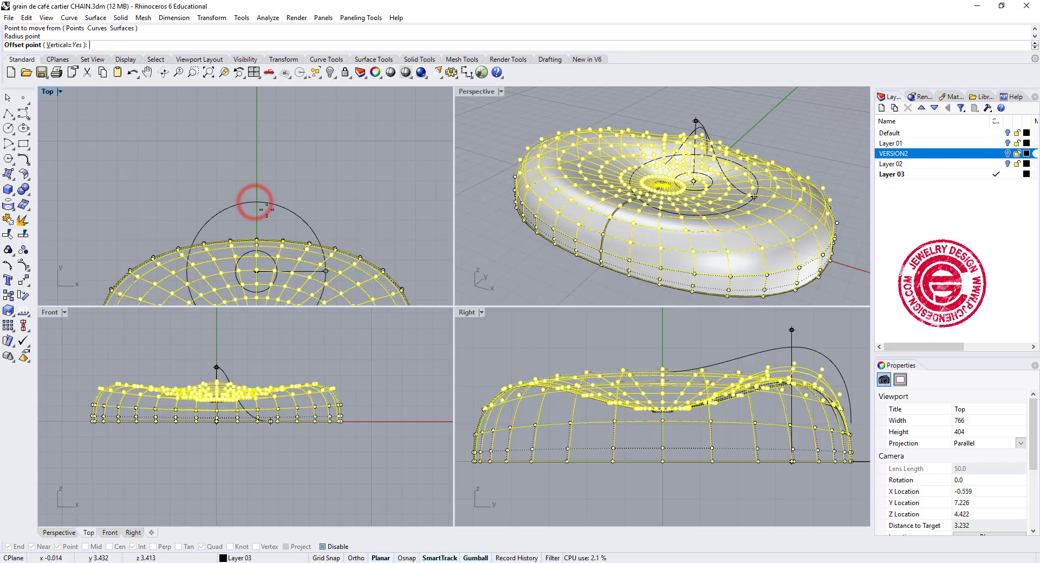
Set the SoftMove's vertical offset point at about 2.1 mm height in the Right view and accept the deformation
right_drag(764, 403, 638, 418)
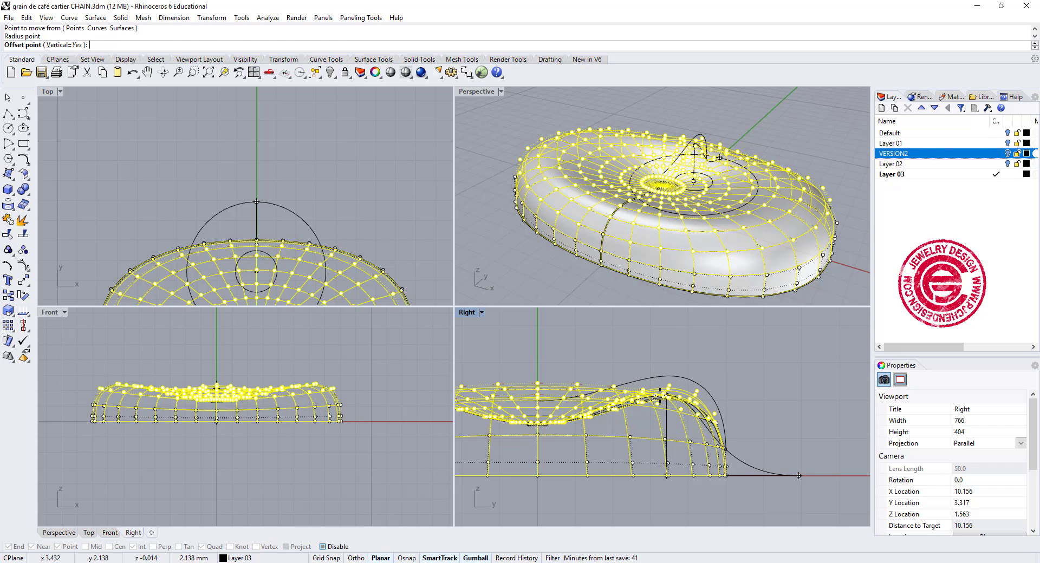
click(661, 393)
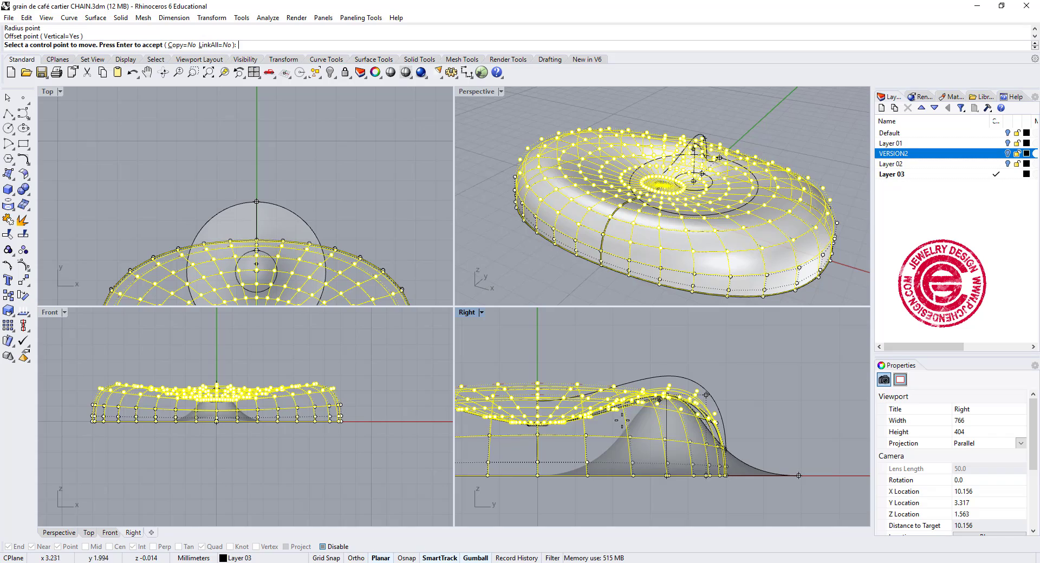
key(Return)
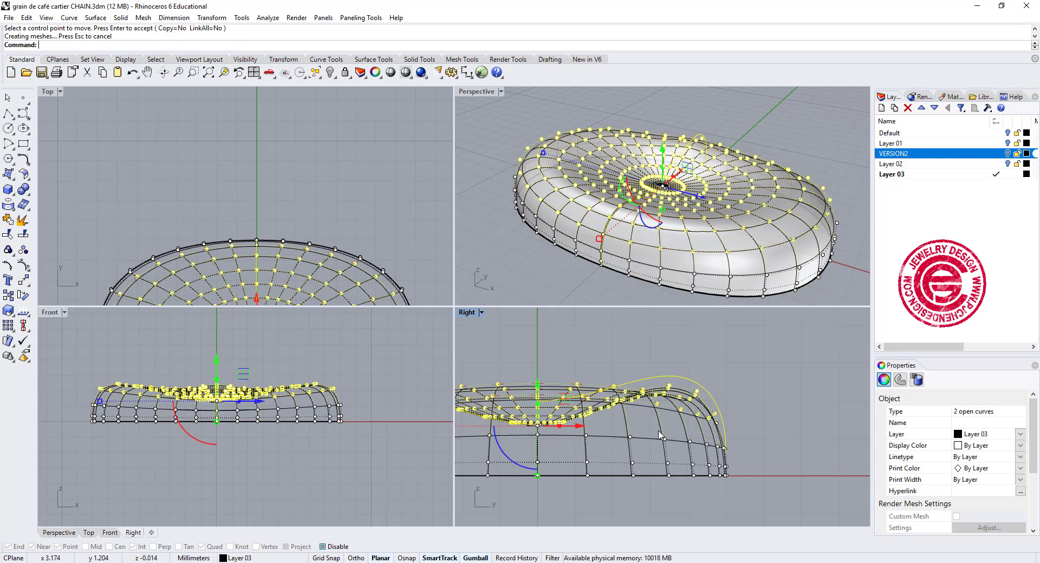
Delete the crosswise profile curve bulging above the bean's positive-Y side
click(759, 402)
right_drag(802, 130, 742, 253)
scroll(794, 182, up, 8)
scroll(679, 211, down, 6)
click(674, 173)
key(Delete)
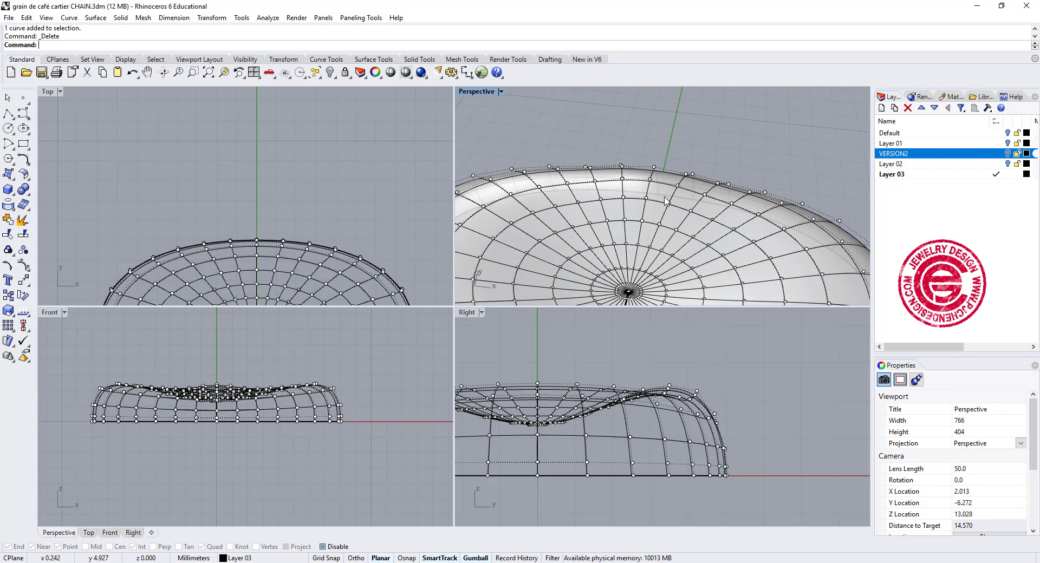
Draw a both-sides line centred on the origin along the X axis, extending past both ends of the bean
click(56, 121)
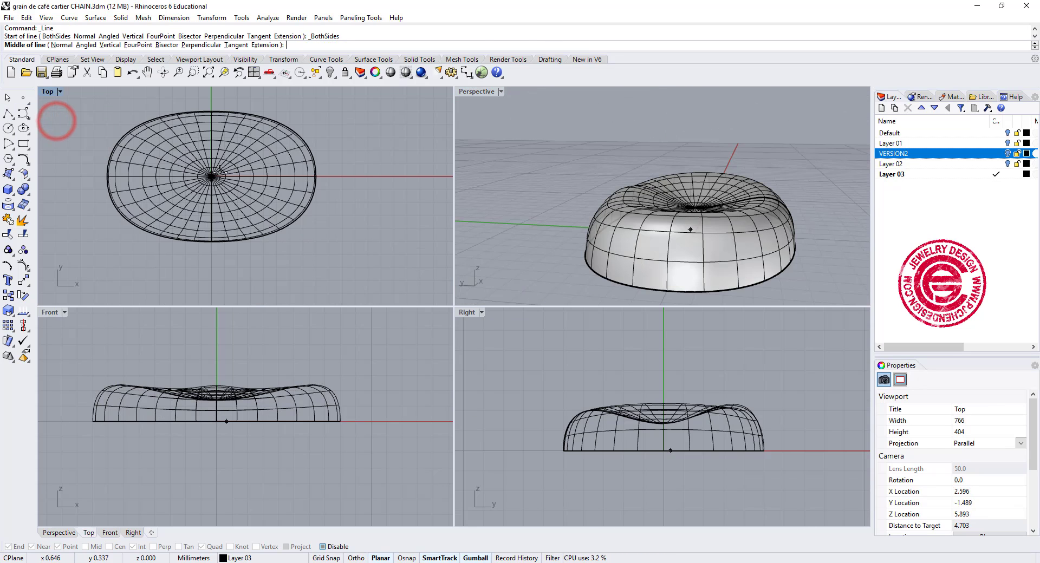
text(0)
key(Return)
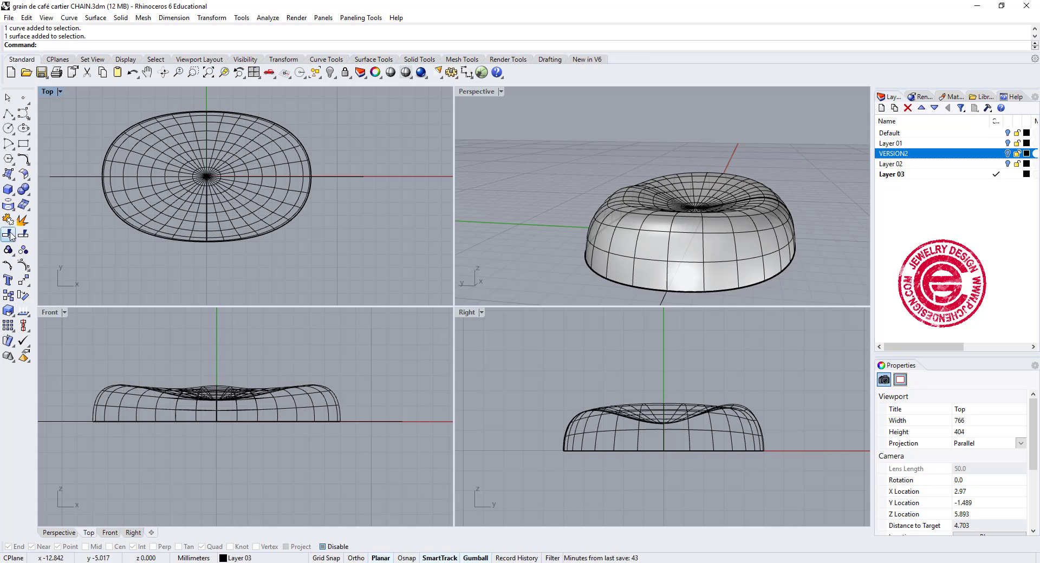
Trim away both pieces of the bean surface on the negative-Y side, using the X-axis line as the cutting object
click(7, 231)
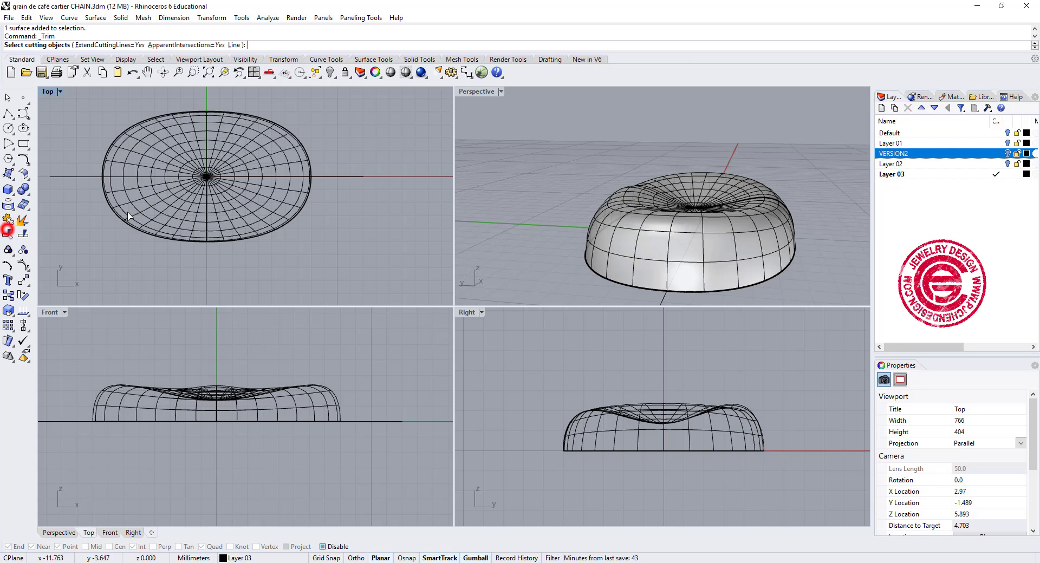
click(359, 177)
key(Return)
click(282, 205)
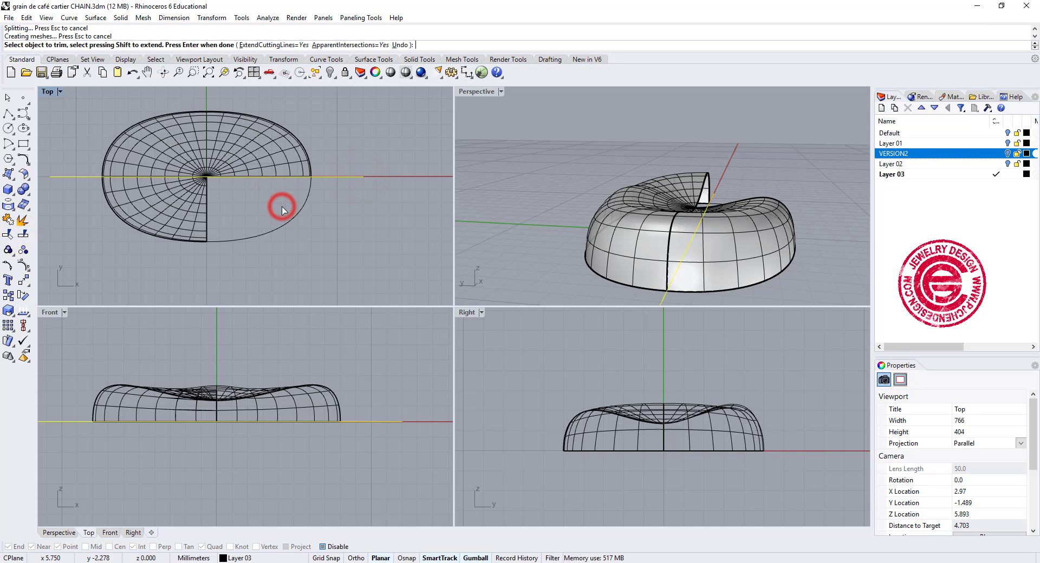
click(183, 216)
key(Return)
Trim off the last stray piece and mirror the remaining half surface across the X axis, starting the mirror plane at the origin
click(257, 148)
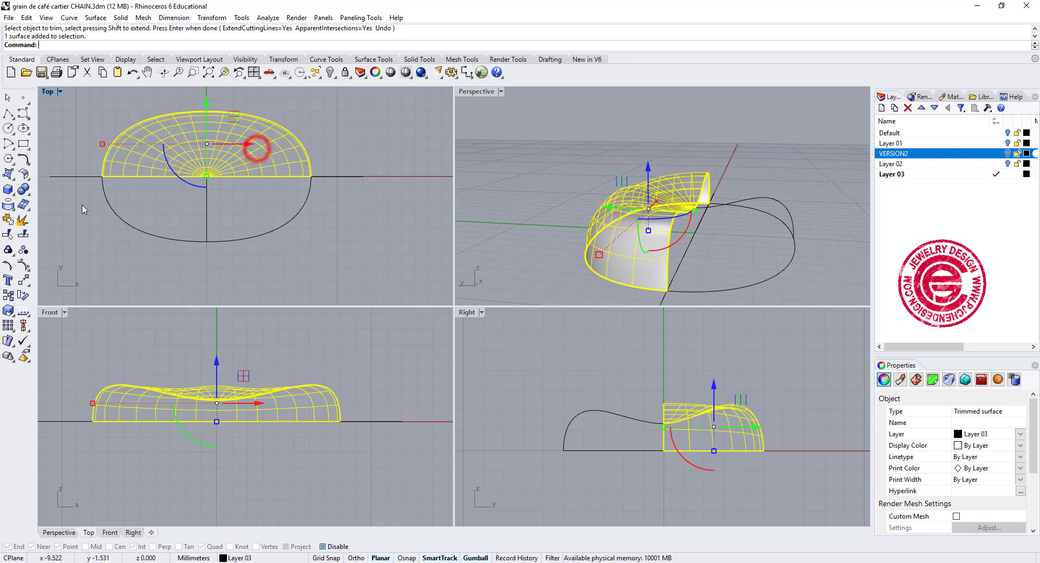
click(24, 280)
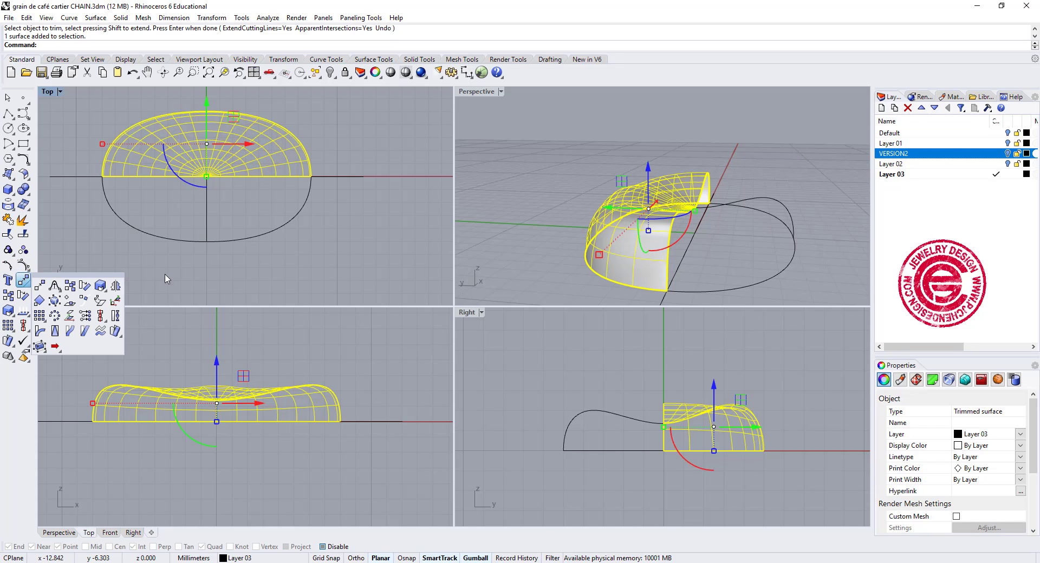
click(115, 286)
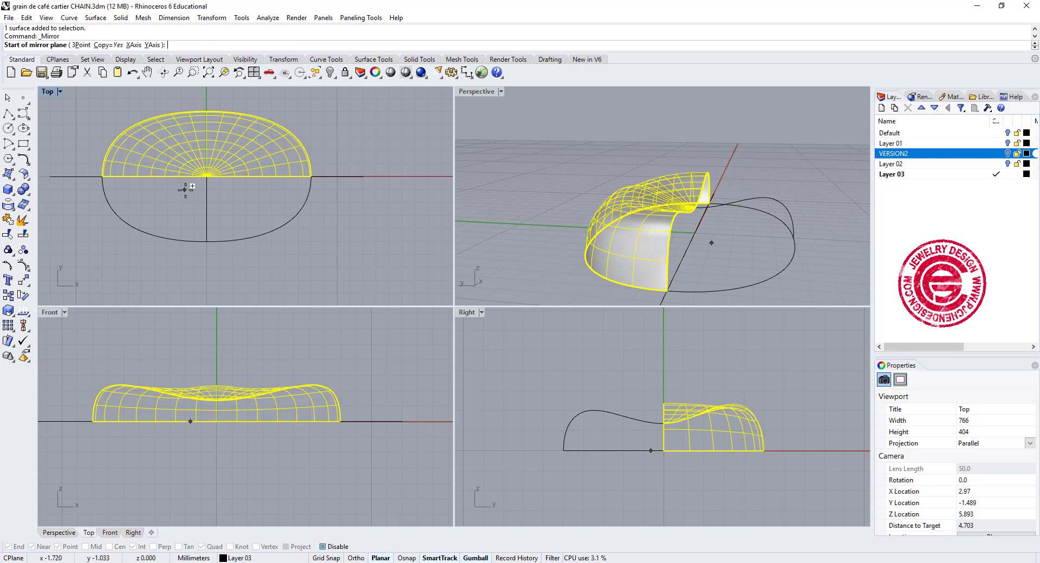
text(0)
key(Return)
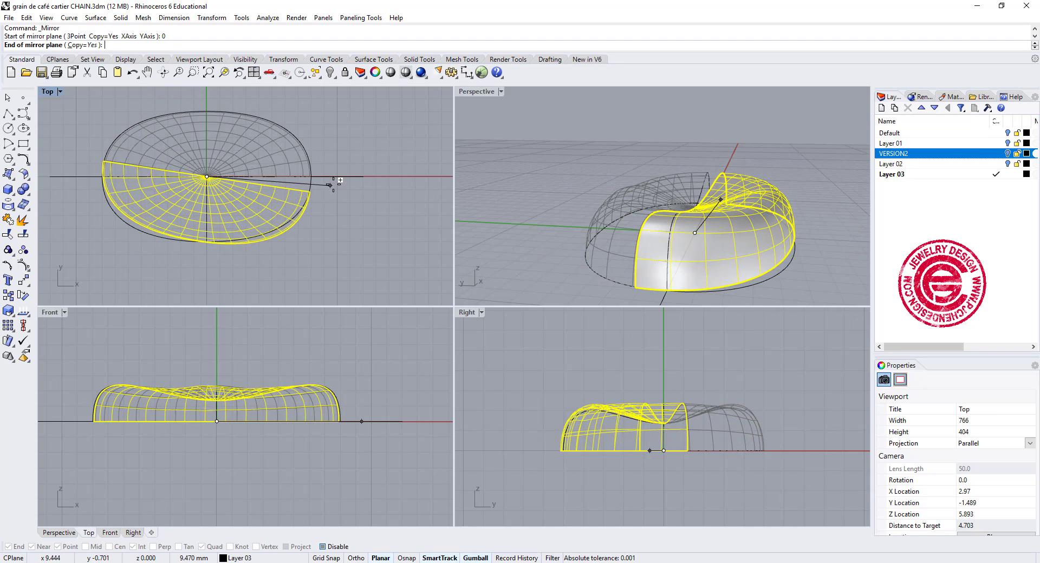
click(354, 176)
click(372, 255)
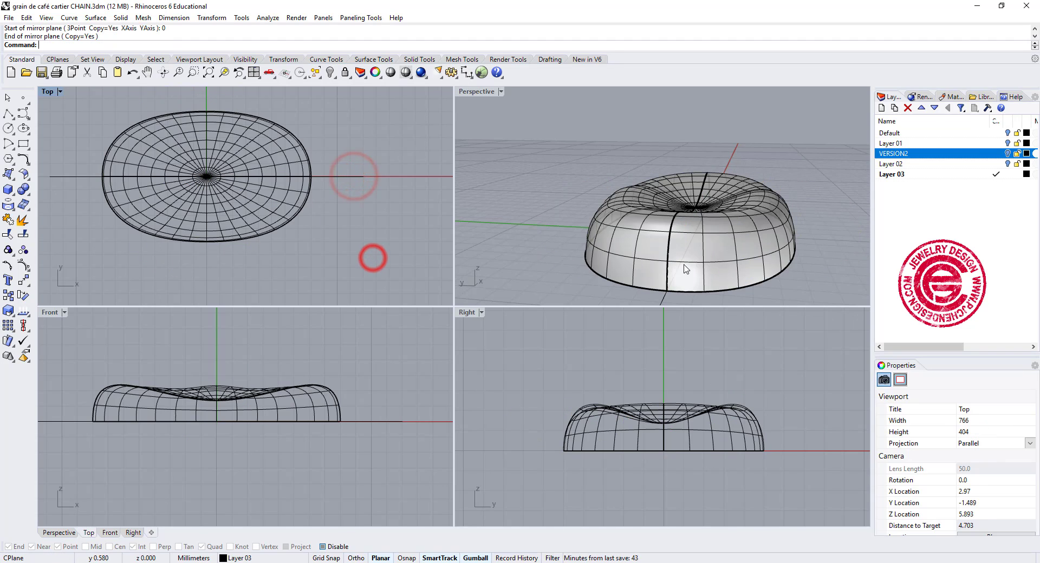
Join the two mirrored bean halves into one polysurface
click(720, 262)
shift+click(646, 261)
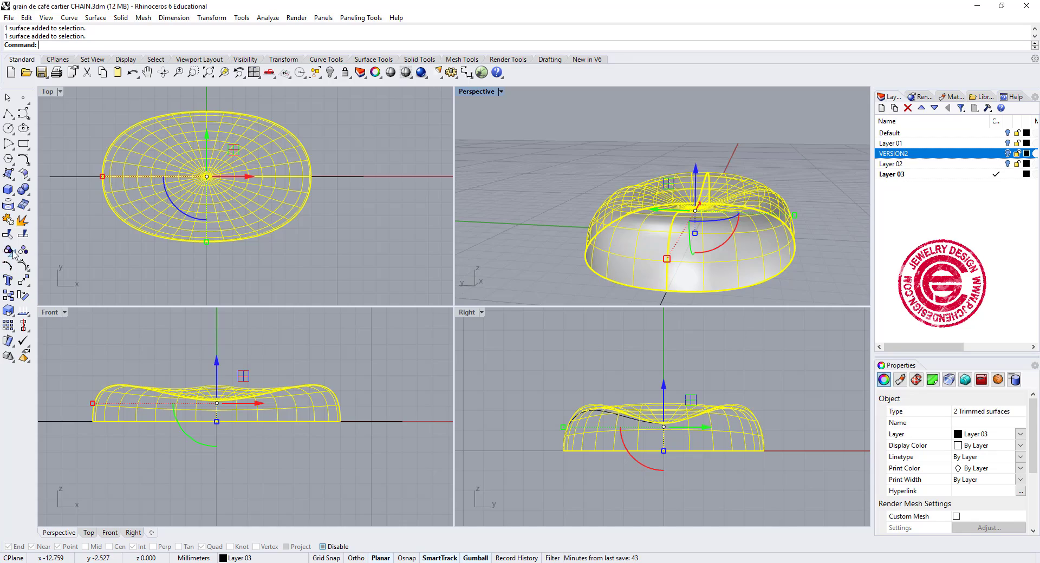
click(8, 220)
click(325, 239)
right_drag(568, 227, 792, 239)
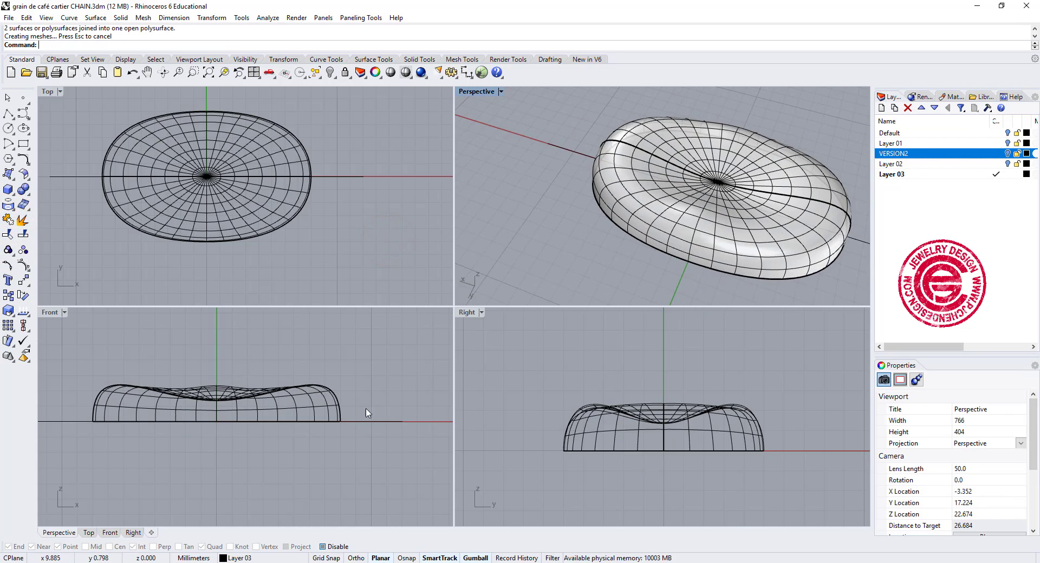
Mirror the joined upper shell downward in the Front view, using a horizontal mirror plane through the origin
click(340, 417)
right_click(336, 413)
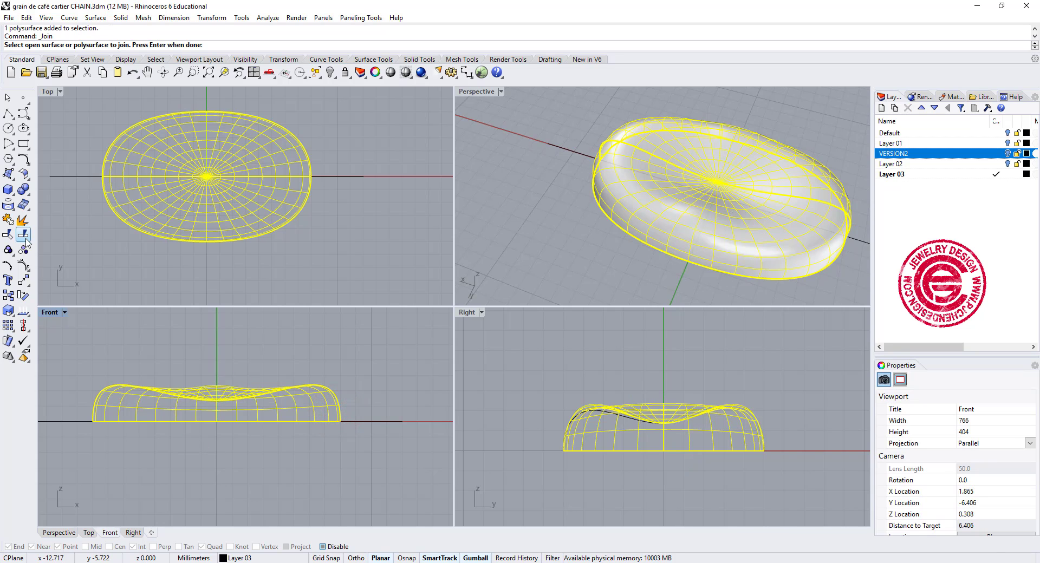
click(29, 281)
click(117, 286)
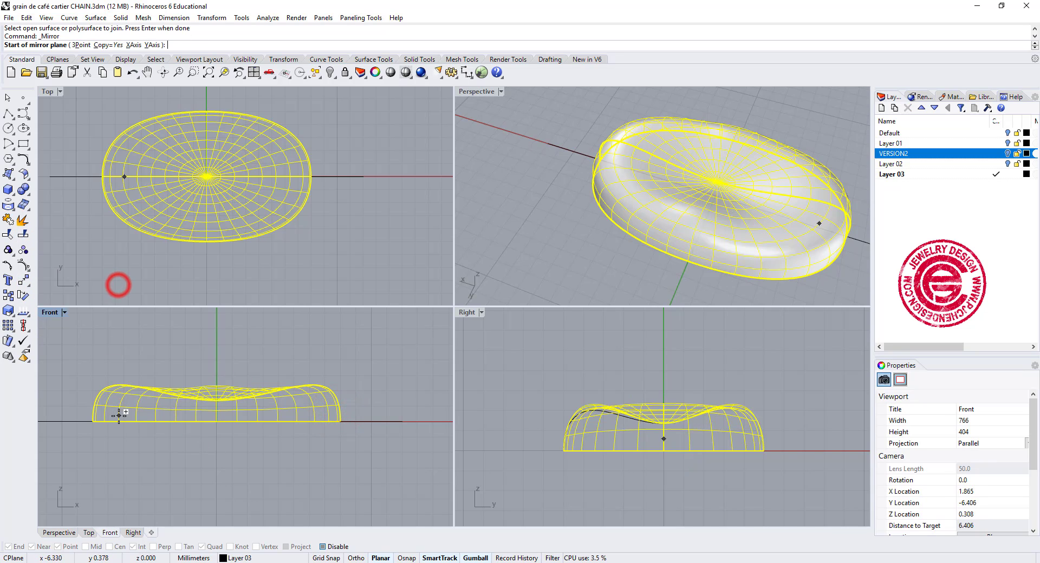
text(0)
key(Return)
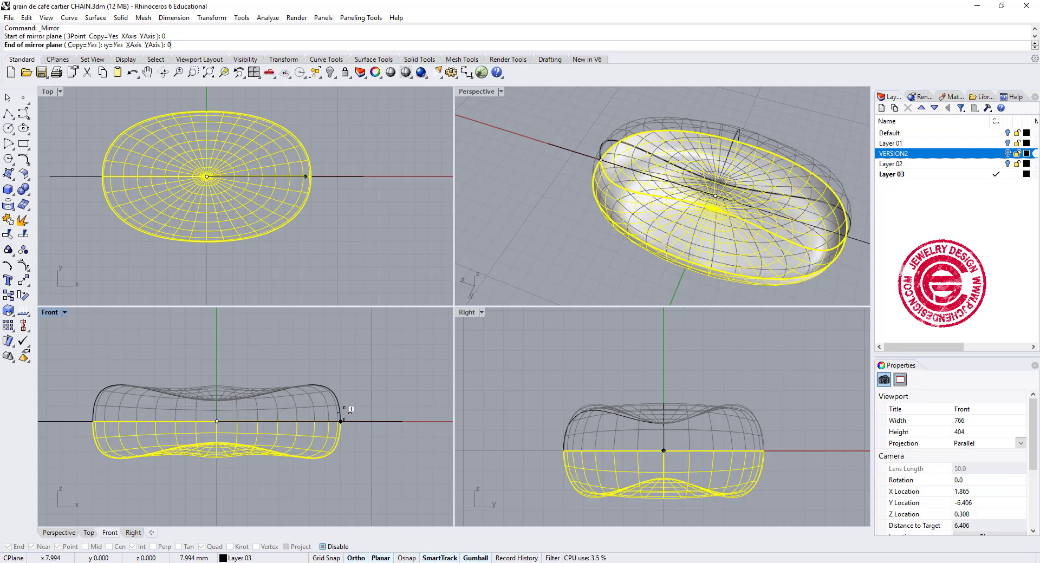
click(355, 406)
click(367, 474)
Join the upper and lower bean shells into one closed polysurface
click(333, 453)
shift+click(333, 408)
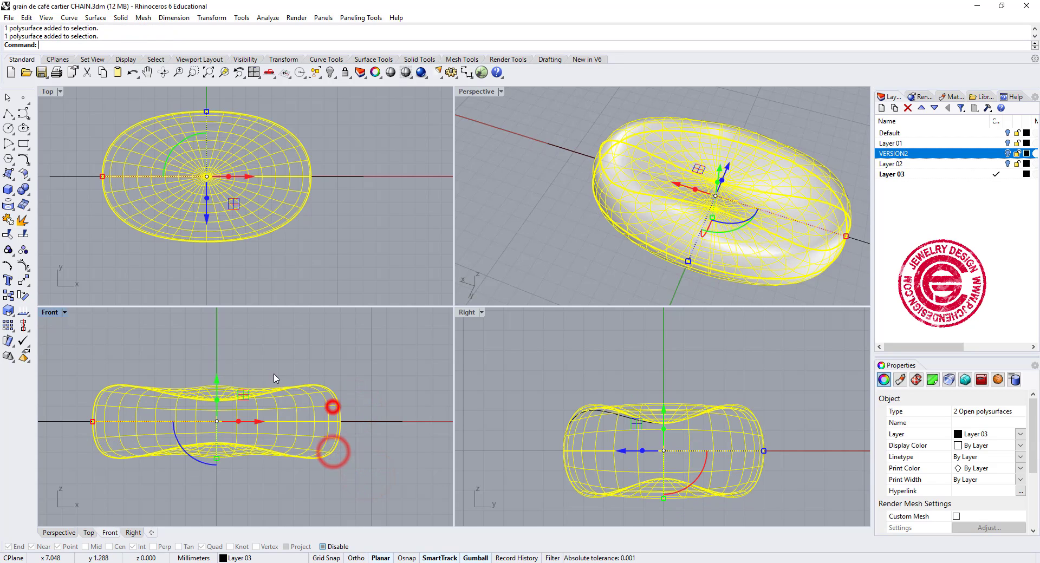
click(8, 219)
right_drag(710, 252, 761, 214)
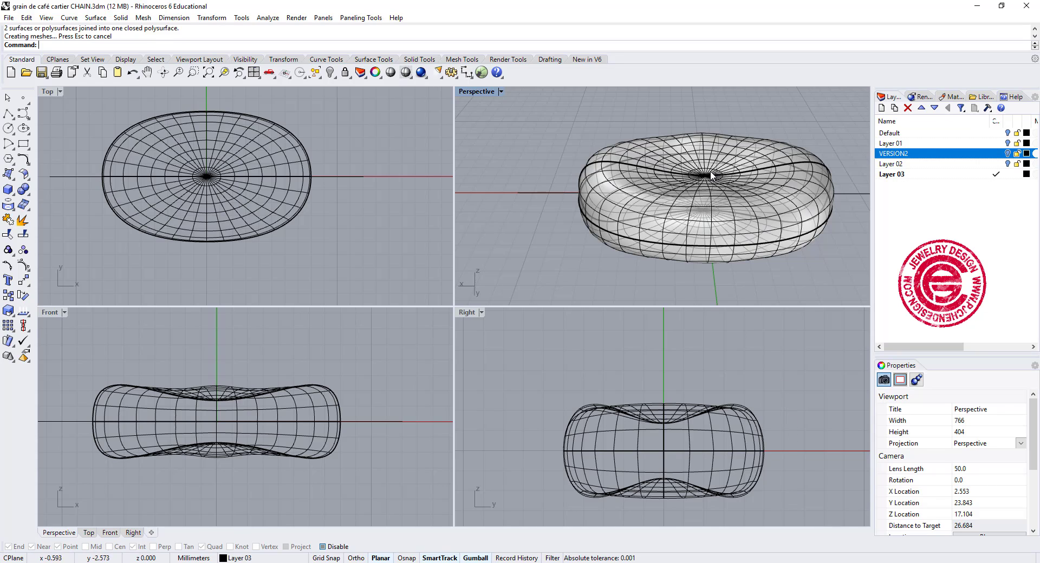
Enable object snaps and draw a circle in the Top view centred on the bean's negative-X end point
click(11, 192)
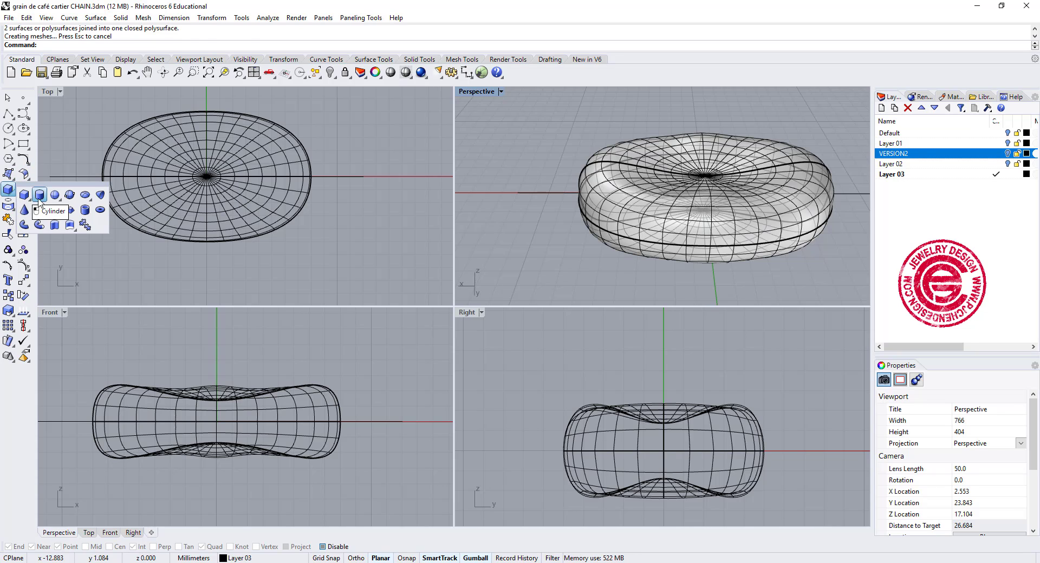
click(323, 546)
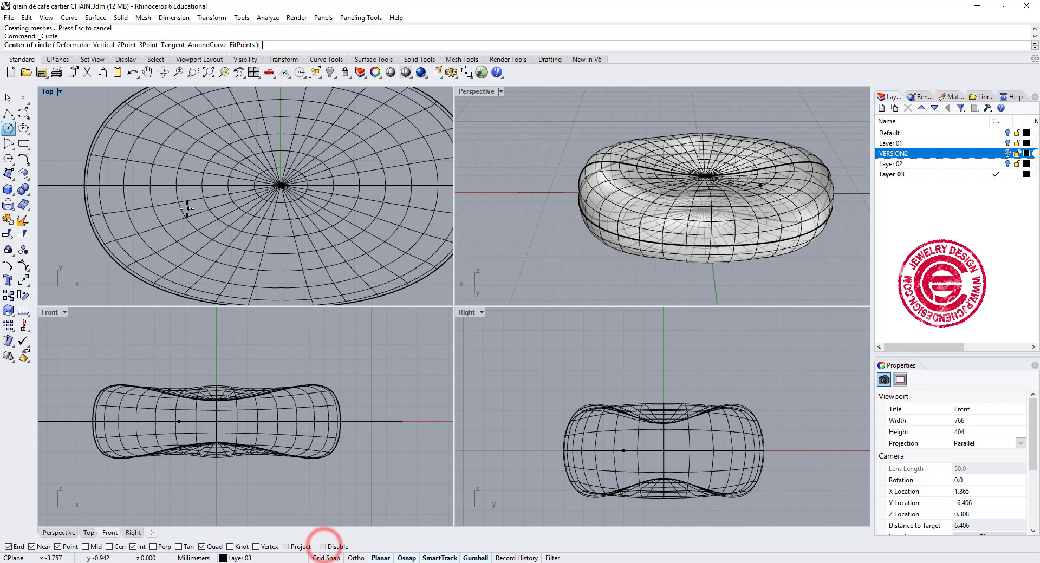
click(85, 186)
click(87, 249)
scroll(156, 204, down, 4)
right_drag(158, 206, 210, 253)
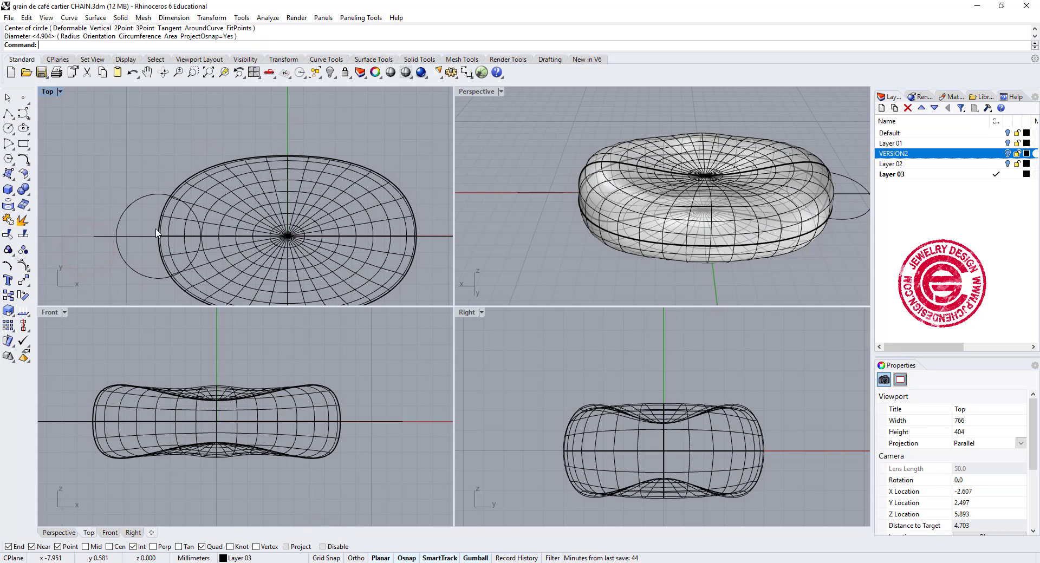
Move the circle along the X axis until it lies just inside the bean's negative-X outline
click(138, 202)
drag(198, 236, 252, 247)
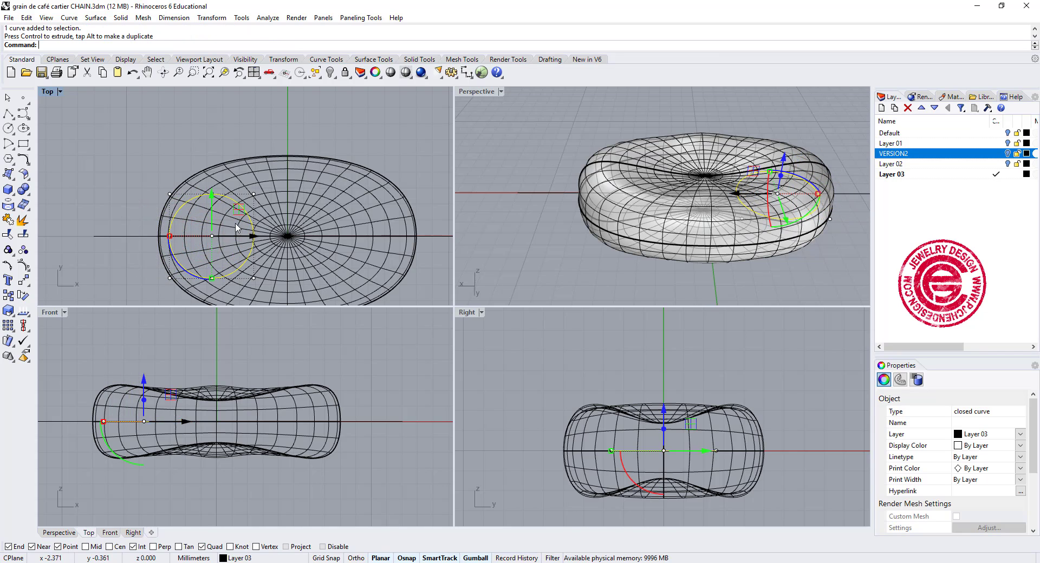
right_drag(238, 221, 215, 186)
Mirror the circle across the Y axis to the positive-X side, starting the mirror plane at the origin
click(22, 281)
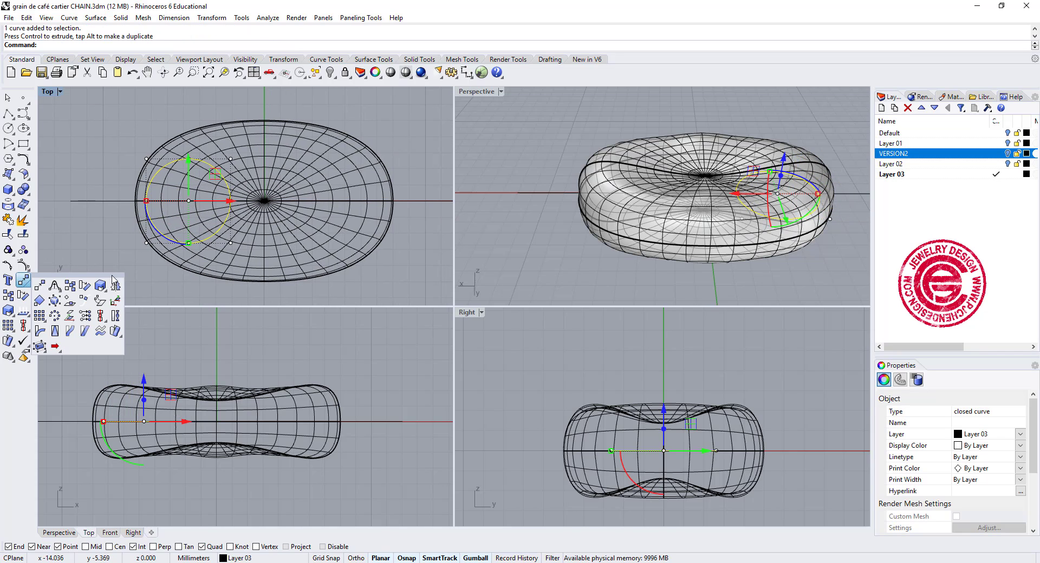
click(115, 285)
text(0)
key(Return)
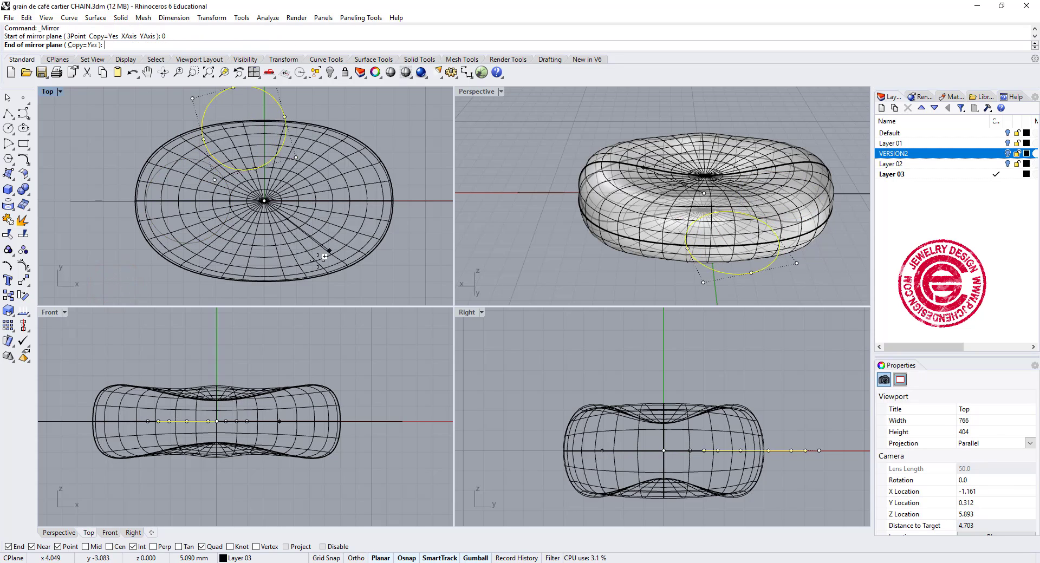
click(267, 297)
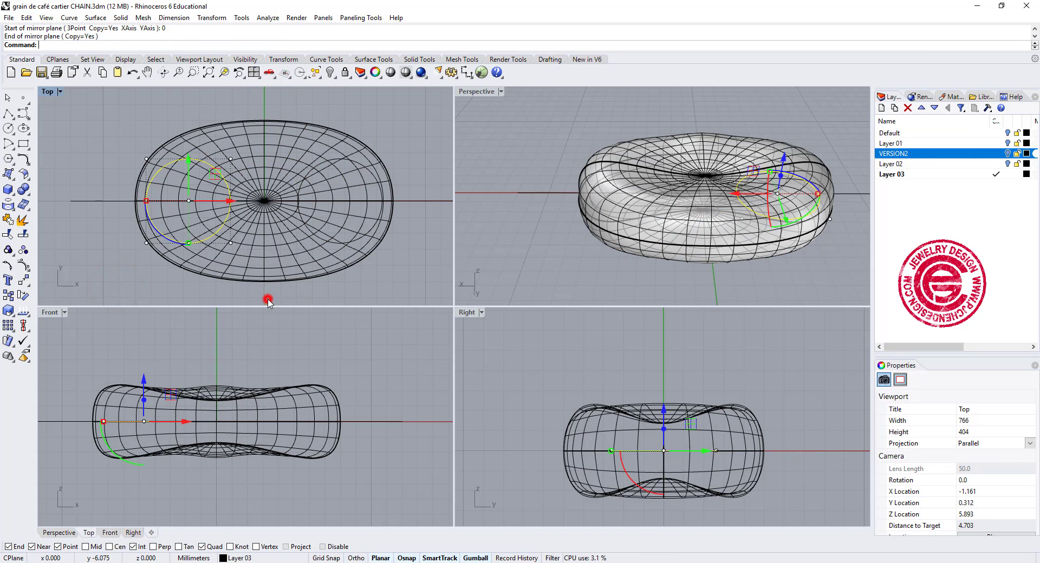
click(389, 272)
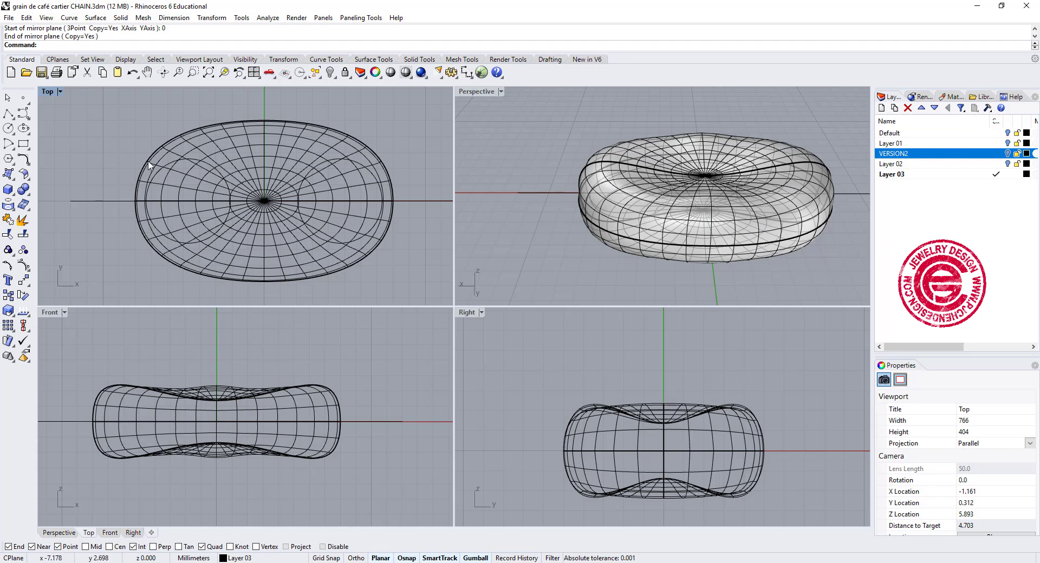
Trim away the top and bottom bean surfaces inside both circles to open two through holes
click(9, 235)
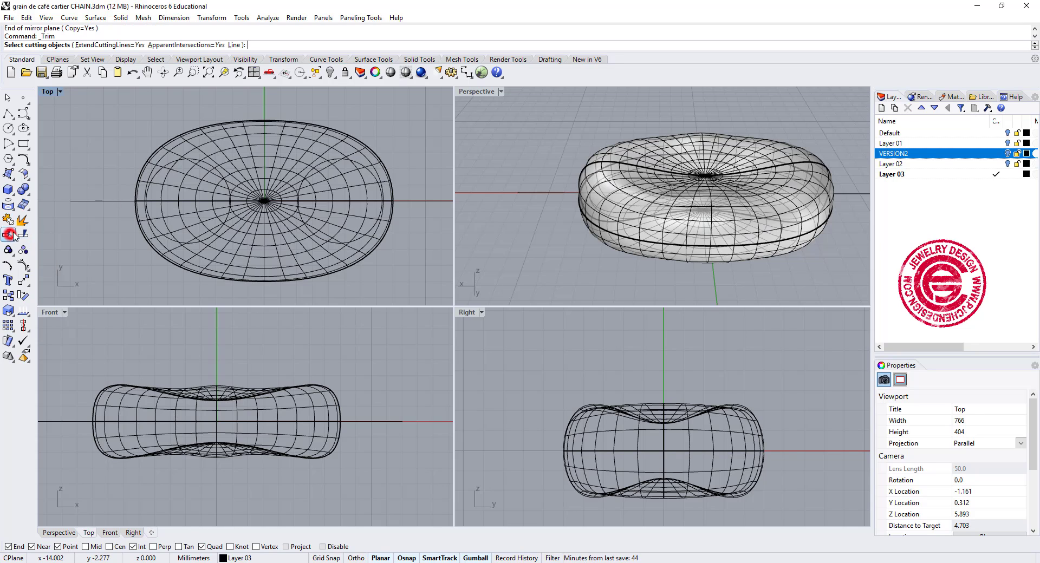
click(157, 171)
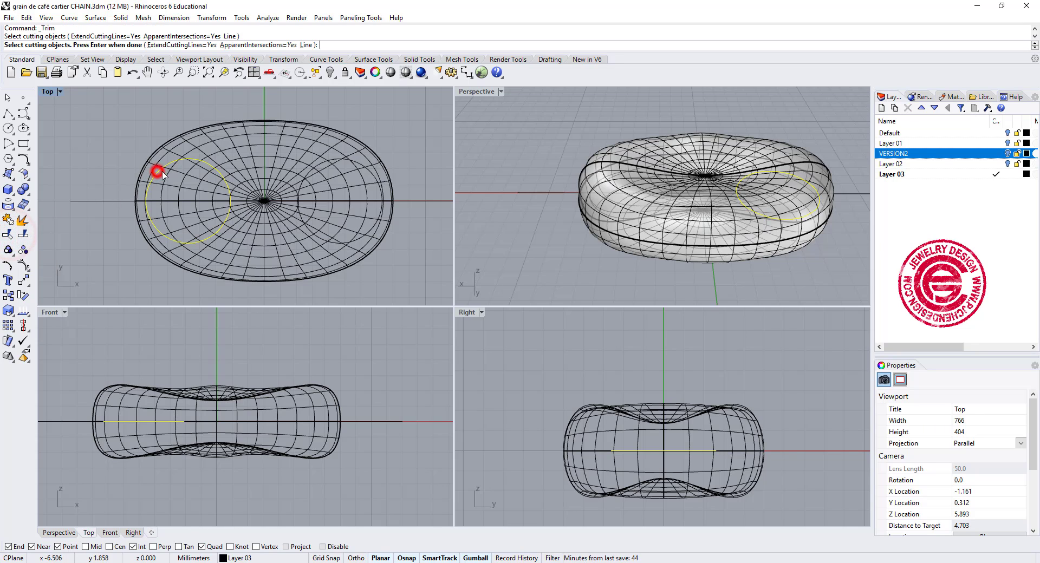
click(360, 167)
key(Return)
click(344, 179)
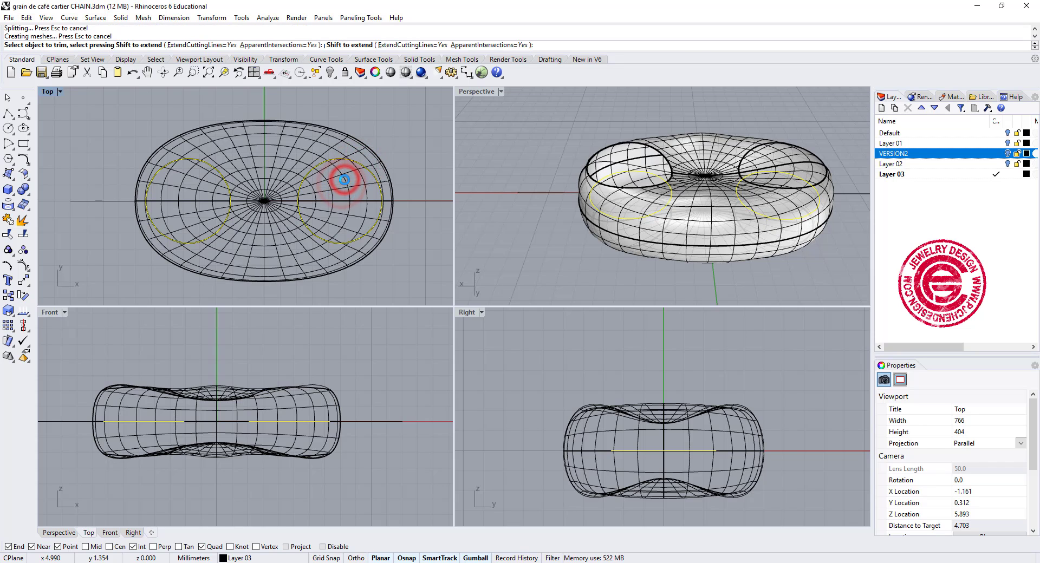
click(201, 189)
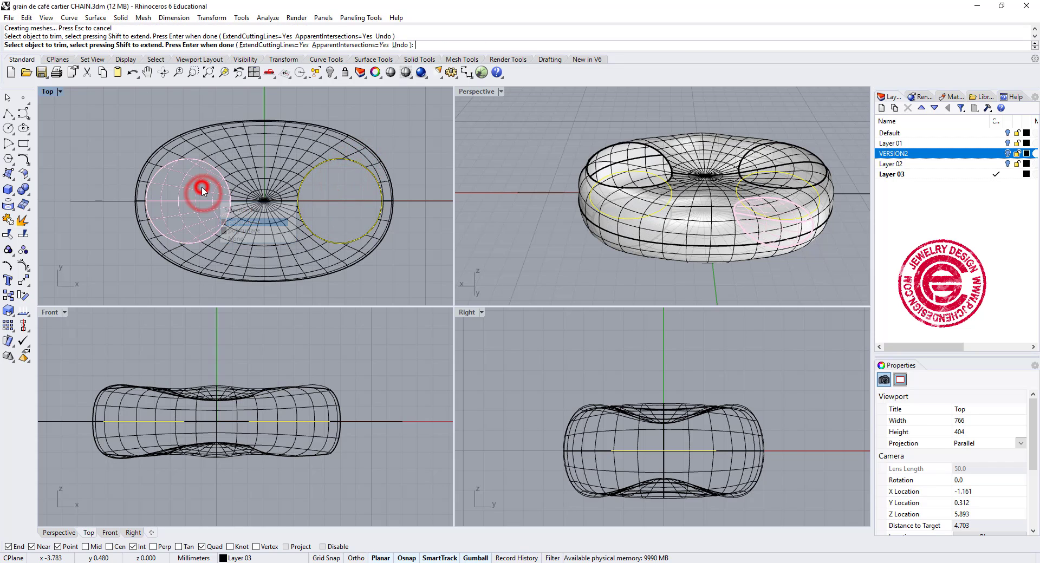
click(233, 221)
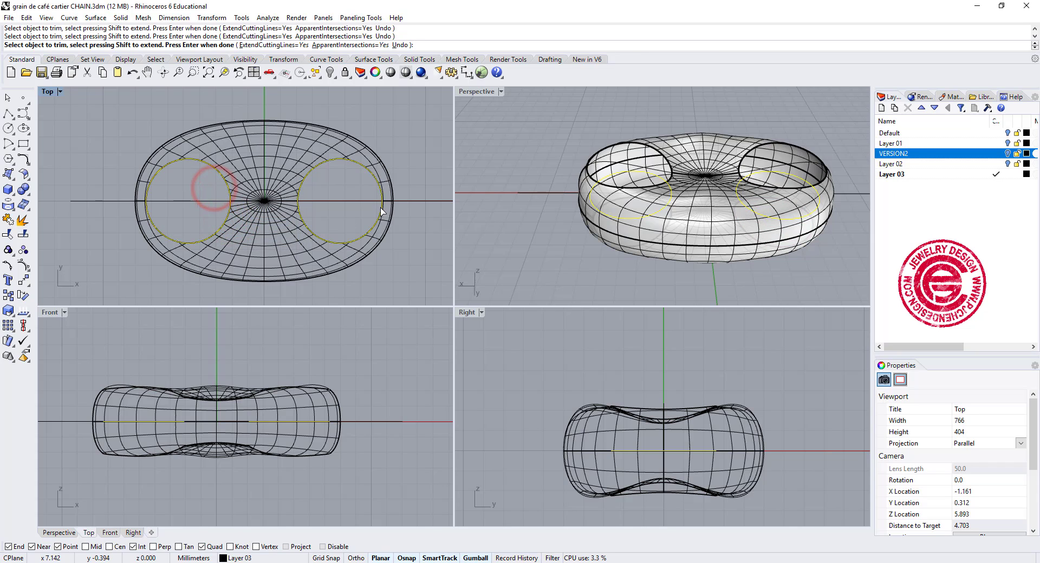
right_click(395, 248)
Start a surface blend in Perspective between the upper and lower rims of the positive-X hole, using chained edges and the proposed seam points
right_drag(710, 176, 685, 145)
double_click(480, 92)
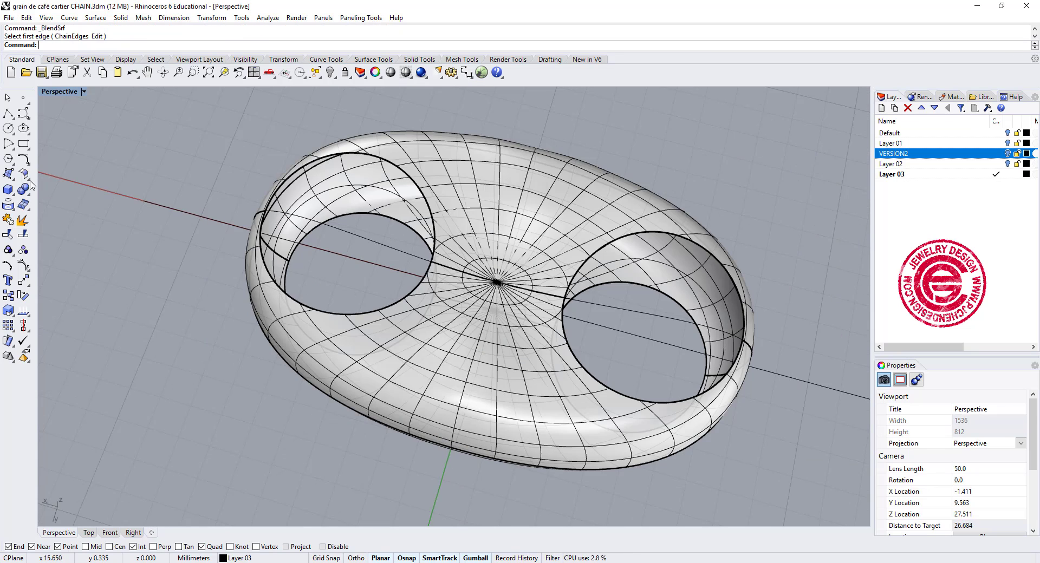
click(23, 175)
click(115, 182)
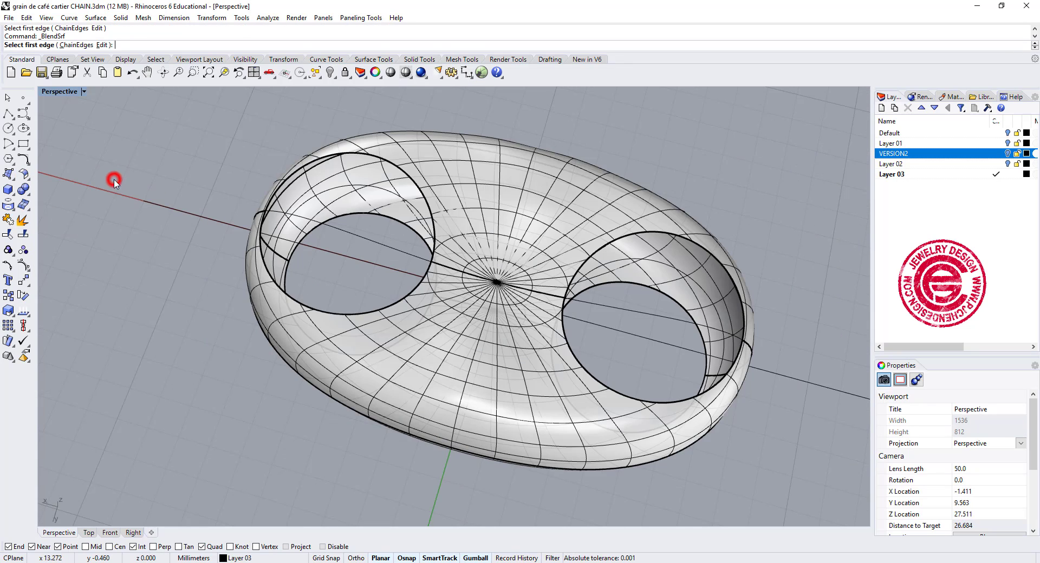
click(75, 46)
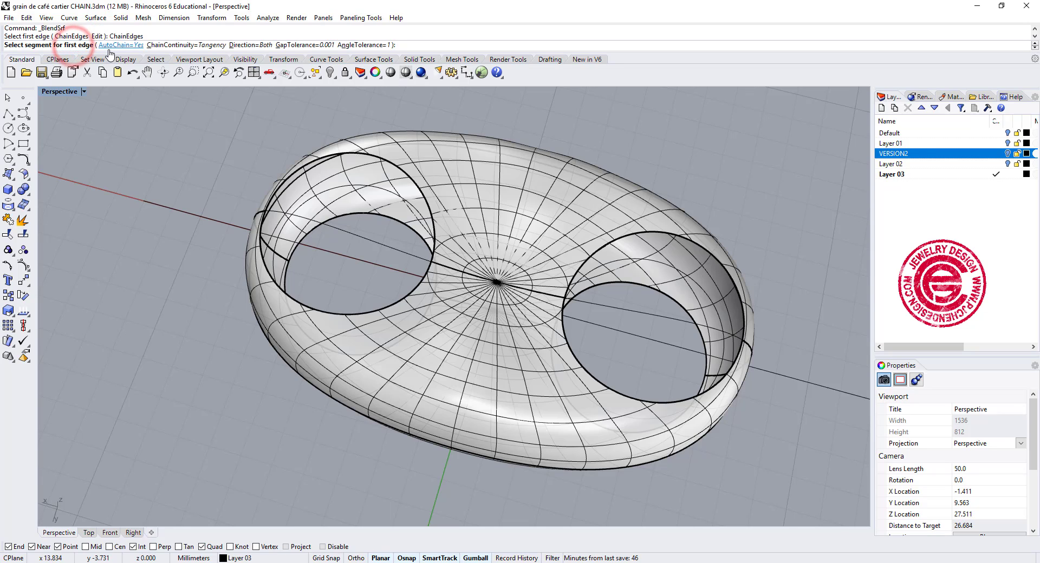
click(432, 222)
click(417, 229)
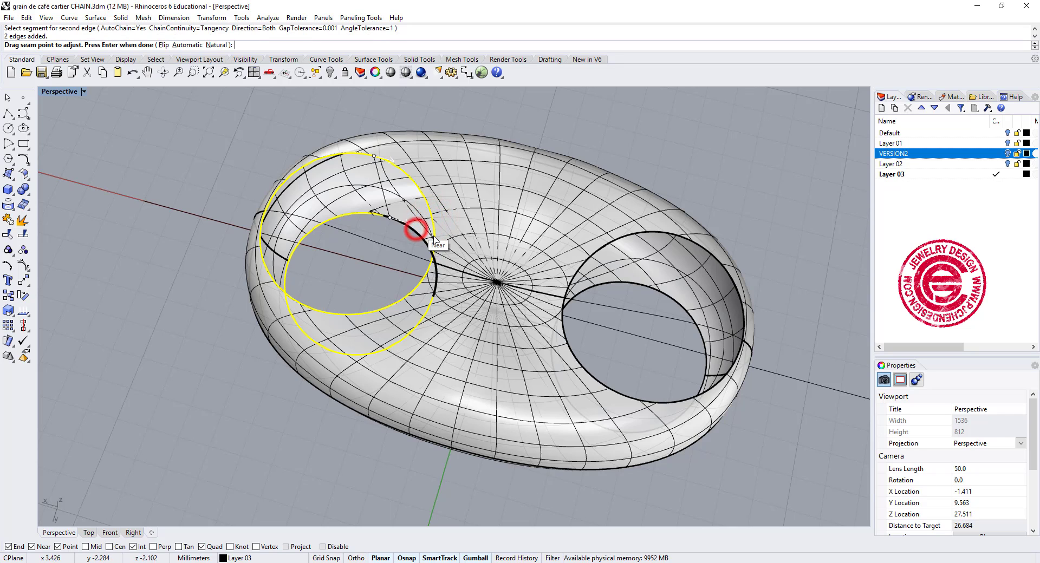
key(Return)
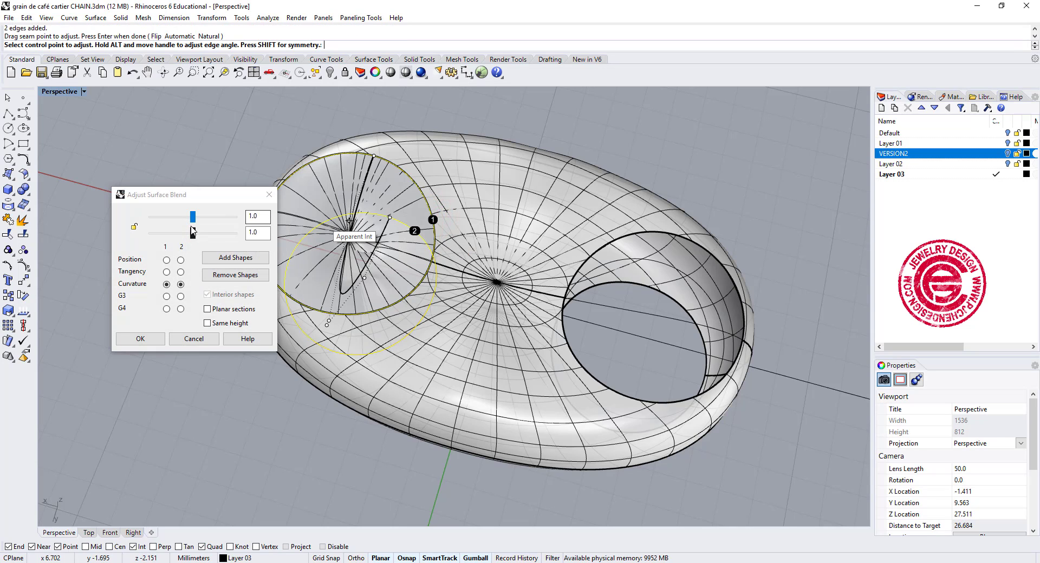
Lock the two blend sliders together, set both to 0.257 with curvature continuity, and accept the blend
drag(193, 232, 152, 234)
click(135, 228)
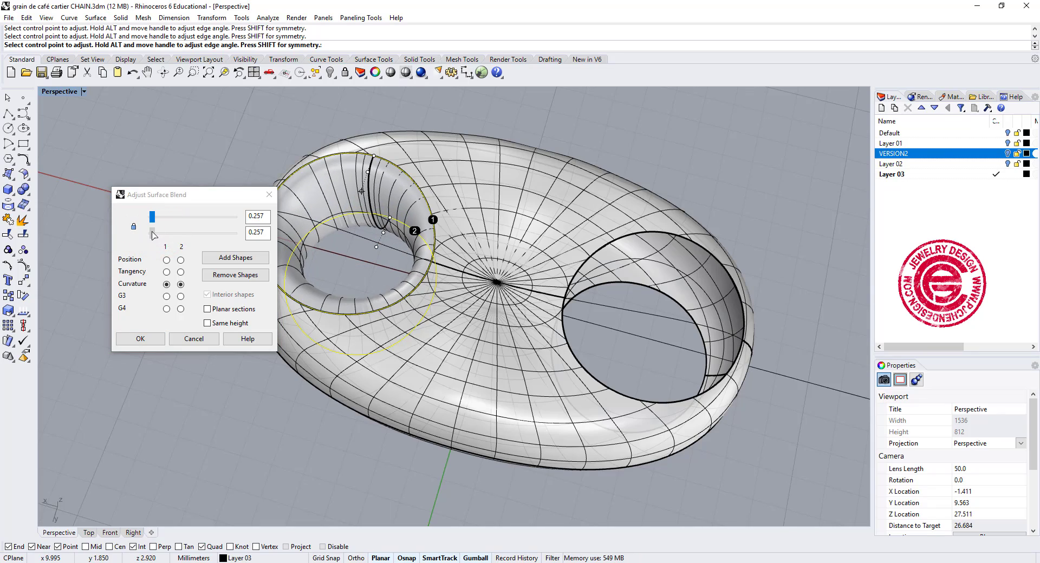
right_drag(516, 355, 503, 325)
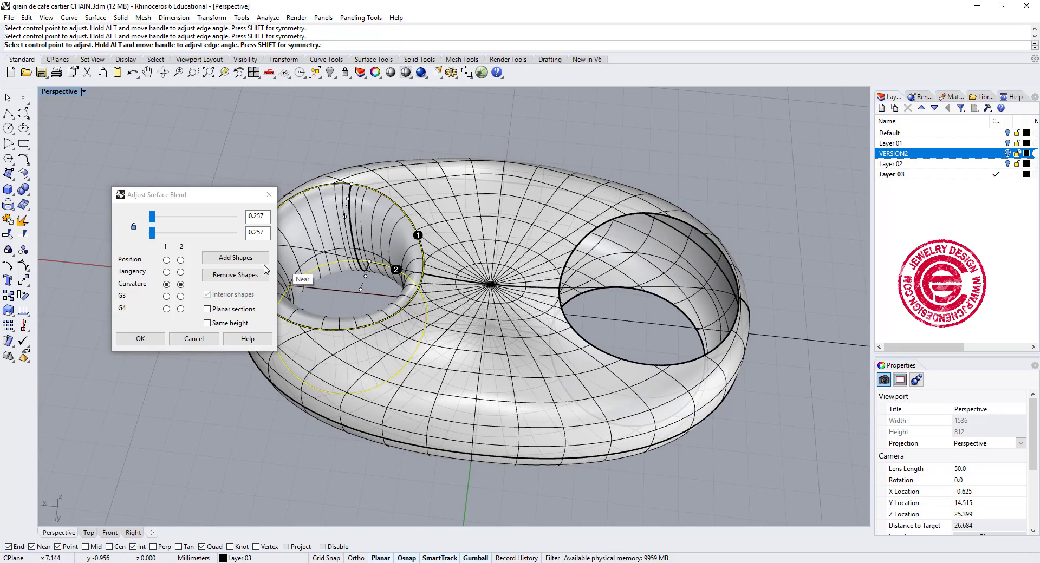
click(140, 339)
Mirror the blended hole wall across the Y axis into the other hole in the Top view, starting the mirror plane at the origin (0)
right_drag(152, 340, 307, 232)
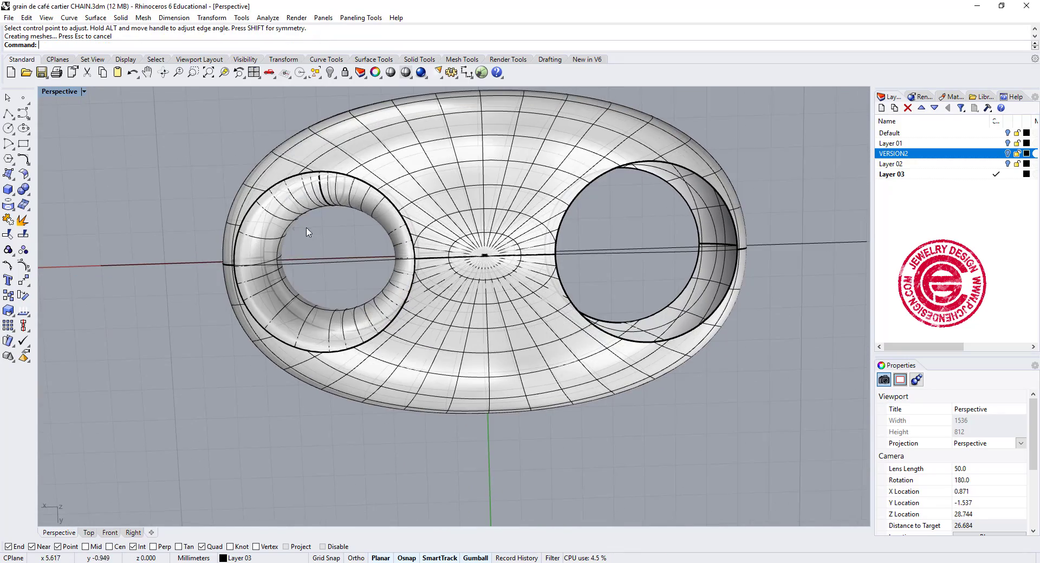
click(318, 210)
double_click(62, 91)
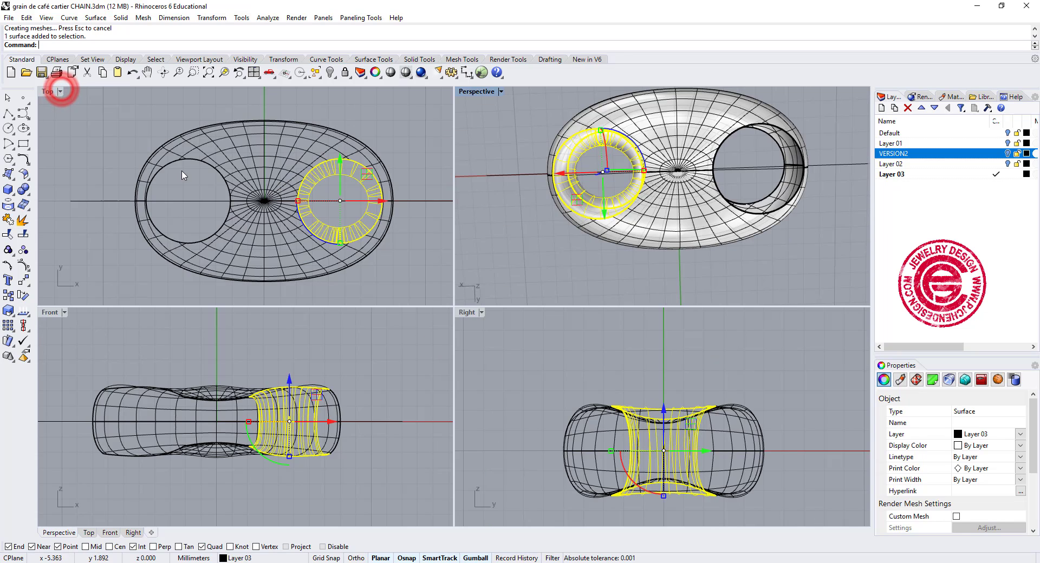
click(7, 265)
click(104, 279)
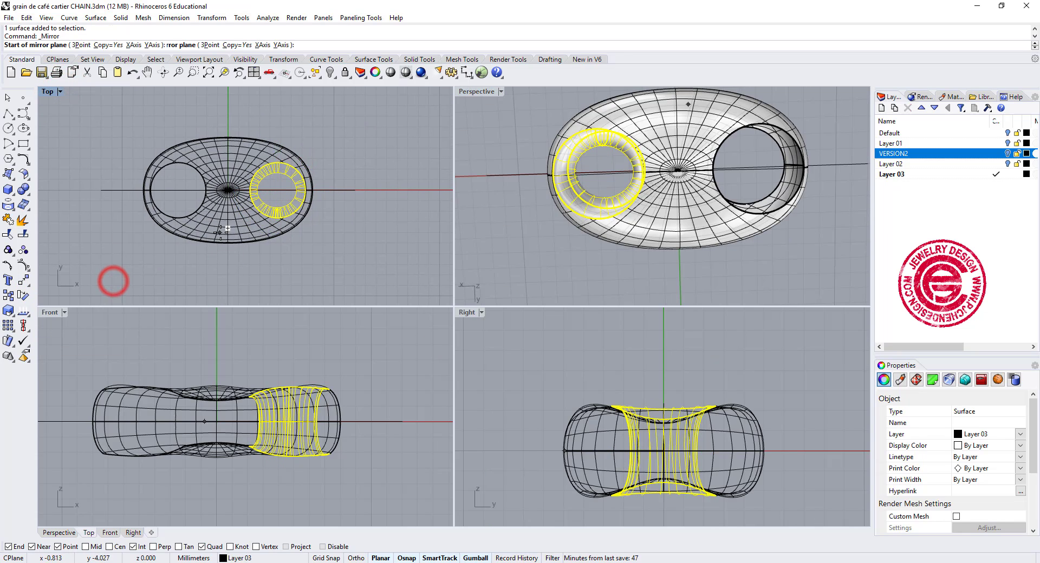
text(0)
key(Return)
text(0)
click(222, 283)
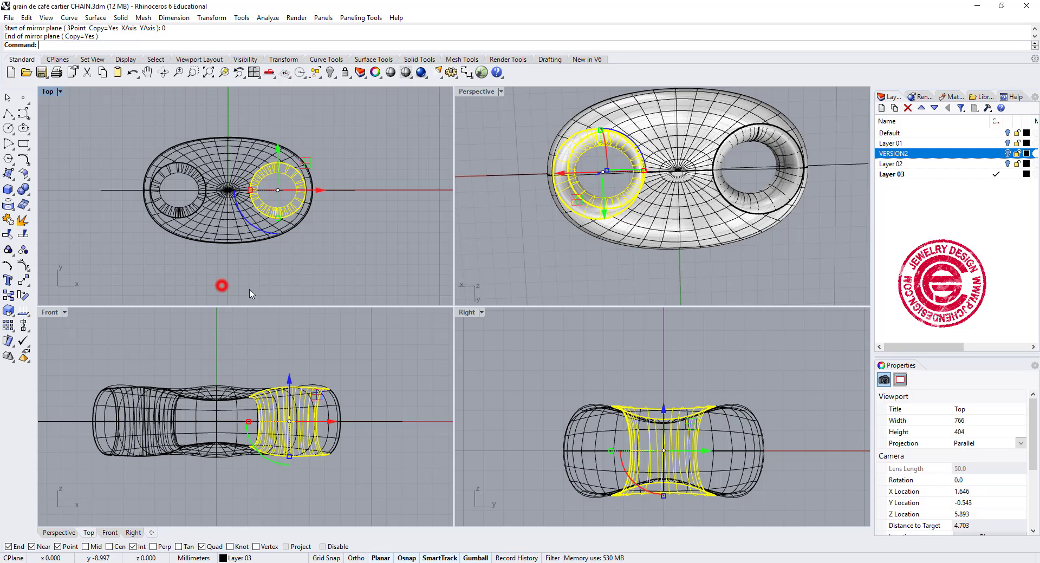
click(325, 281)
Select everything and join the bean surfaces with both blended hole walls into one closed solid
click(785, 276)
key(ctrl+a)
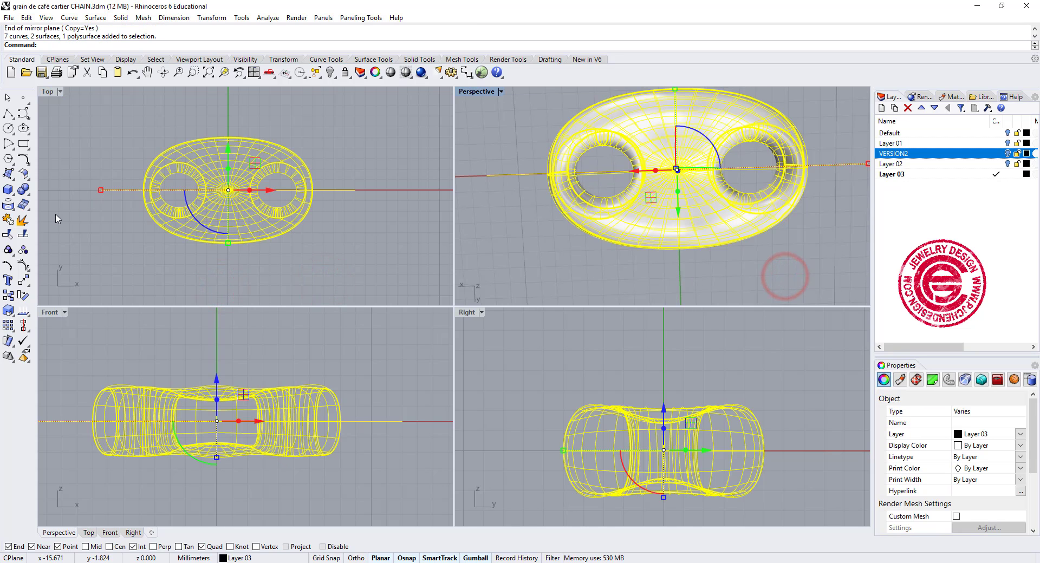
click(8, 219)
right_drag(715, 284, 582, 124)
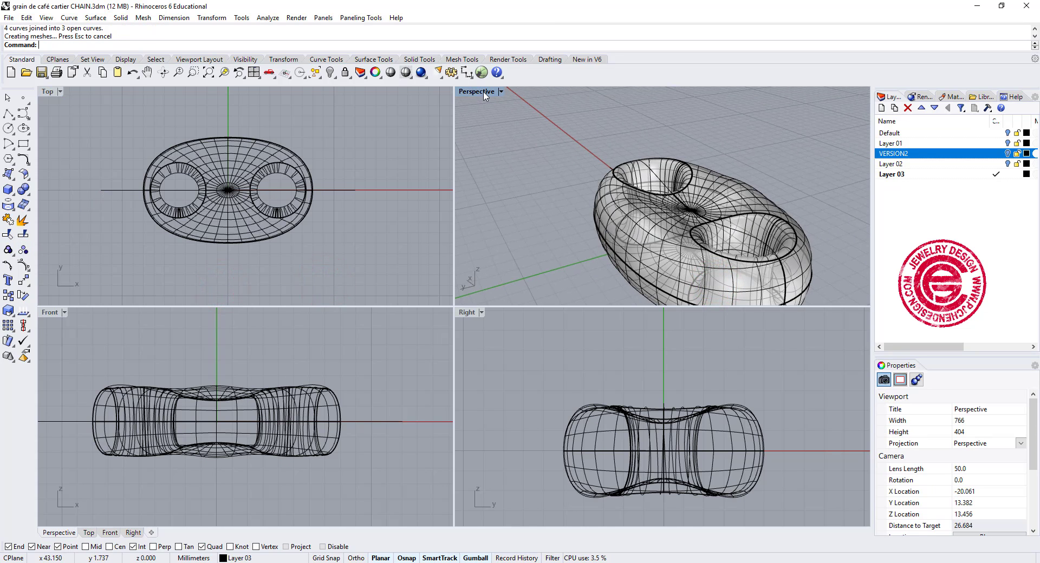
Scale the joined link down along its vertical axis with the gumball in Perspective to make it slightly thinner
double_click(466, 94)
scroll(482, 239, down, 8)
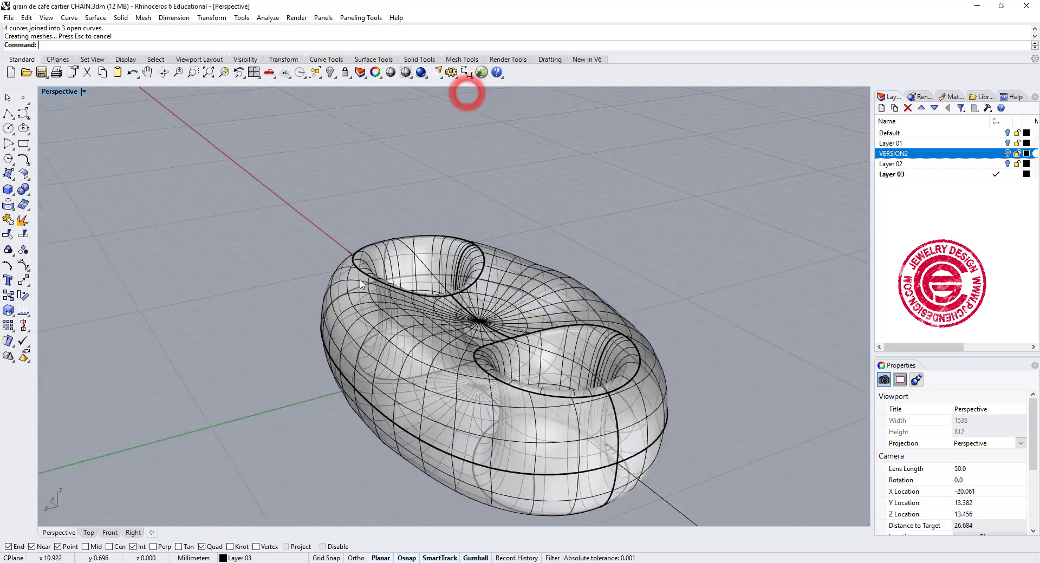
shift+right_drag(521, 355, 372, 291)
right_drag(372, 291, 484, 243)
scroll(453, 312, up, 2)
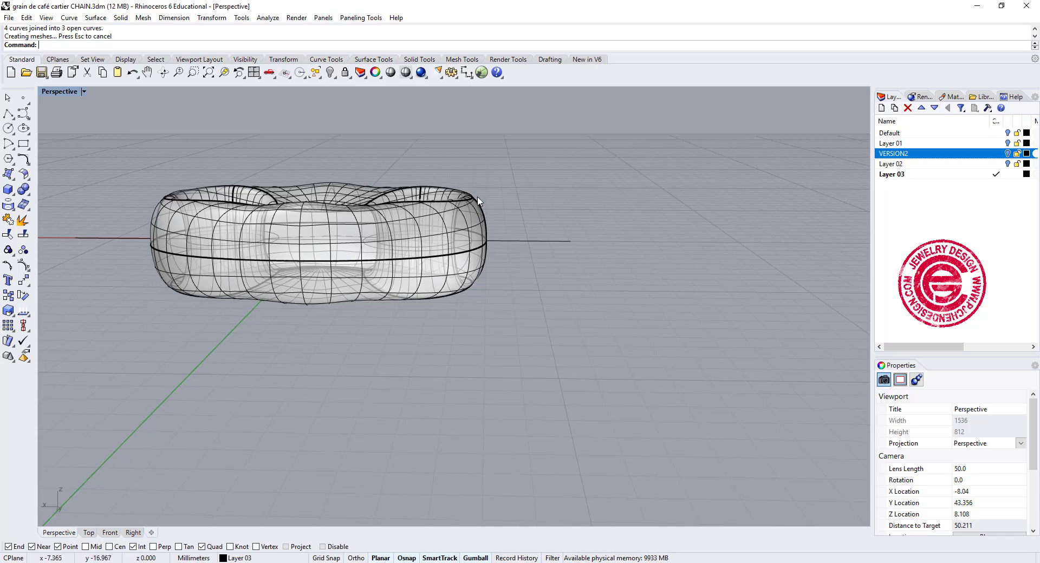
click(460, 213)
click(321, 287)
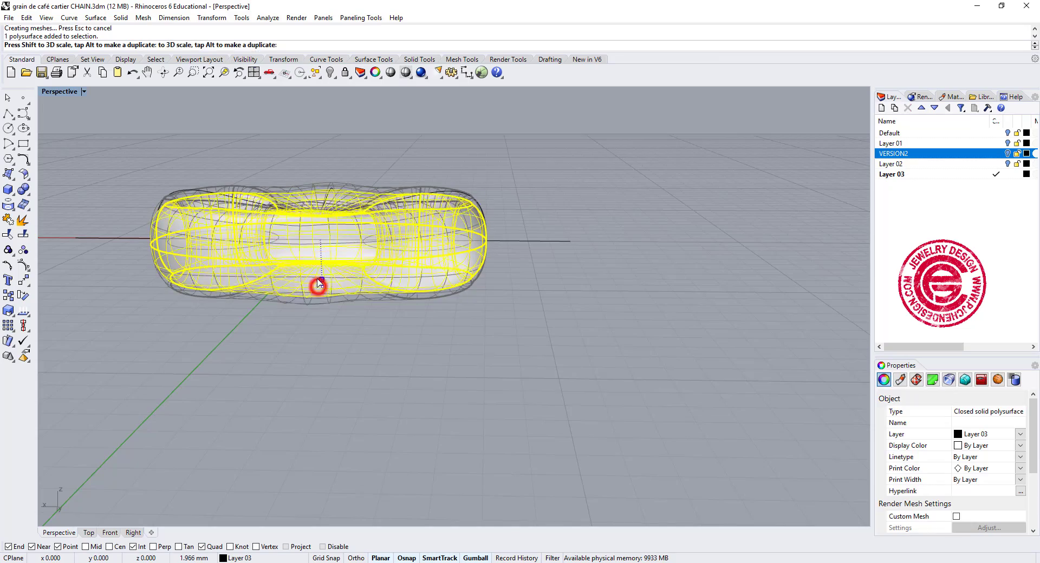
click(695, 236)
right_drag(593, 223, 524, 298)
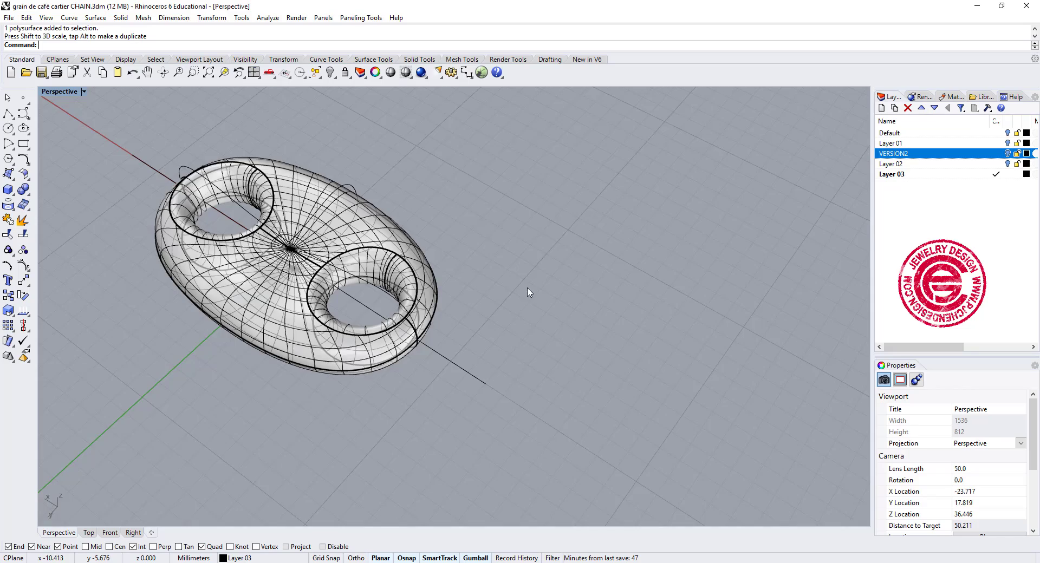
right_drag(524, 268, 639, 220)
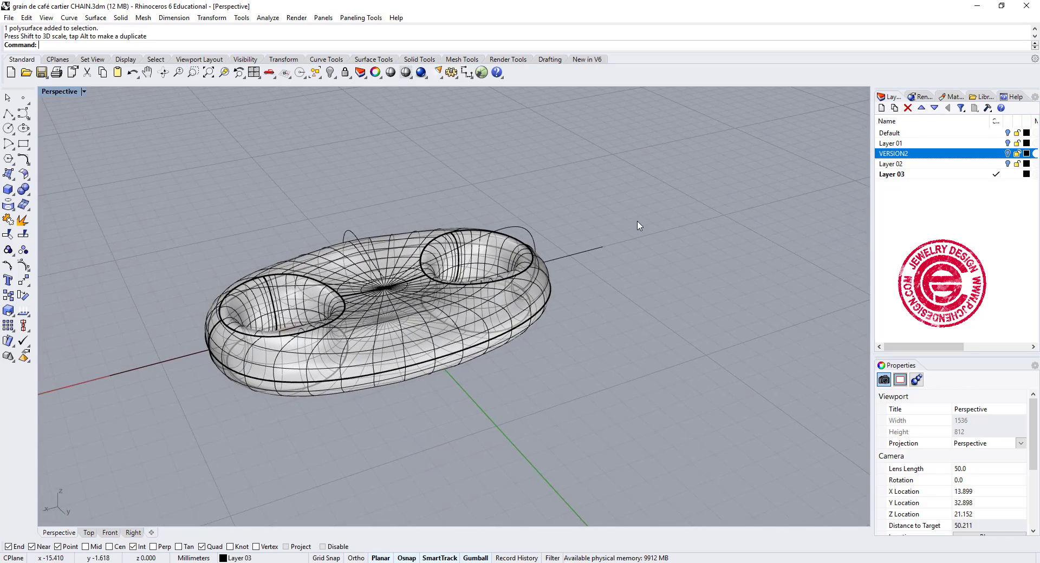
right_drag(619, 256, 575, 261)
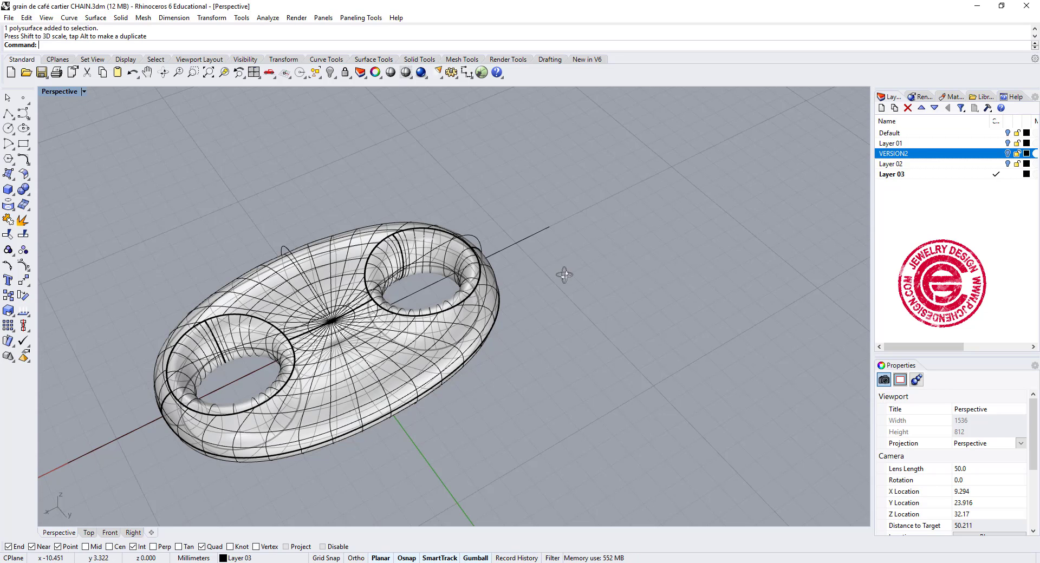
right_drag(561, 273, 576, 254)
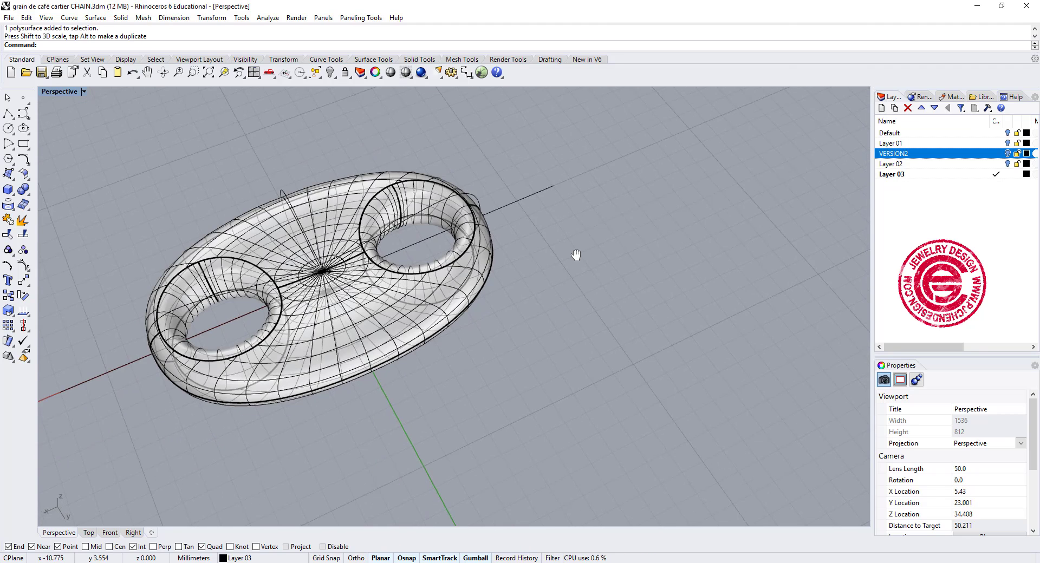